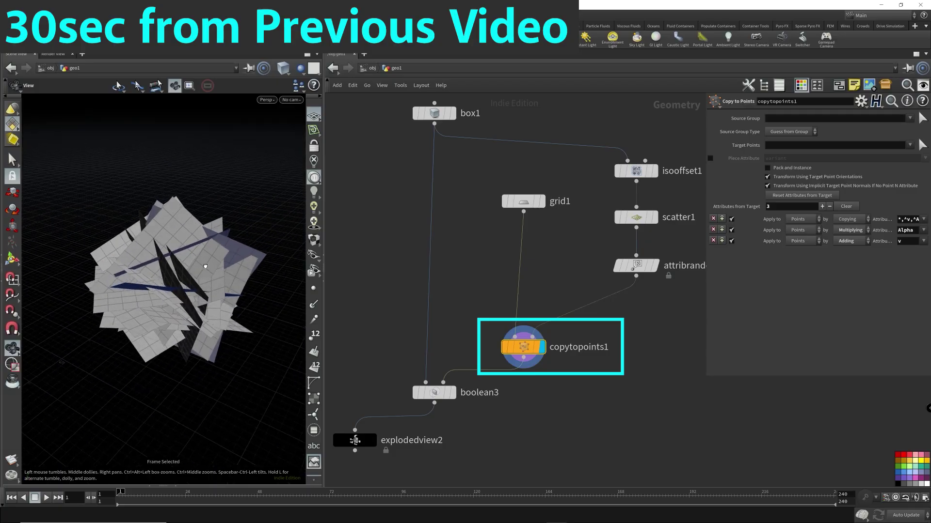
- Display the original box and then the exploded view of its boolean fracture
left_click_drag(236, 256, 206, 278)
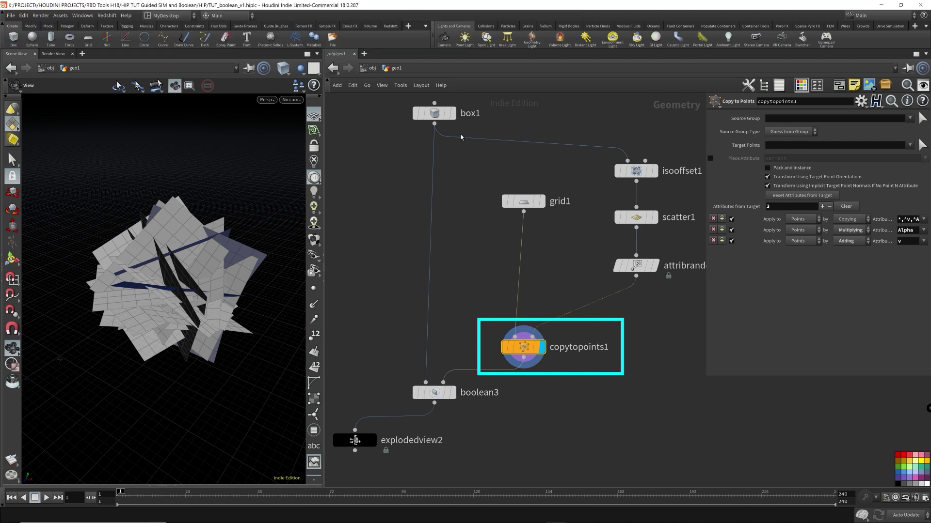
left_click(454, 114)
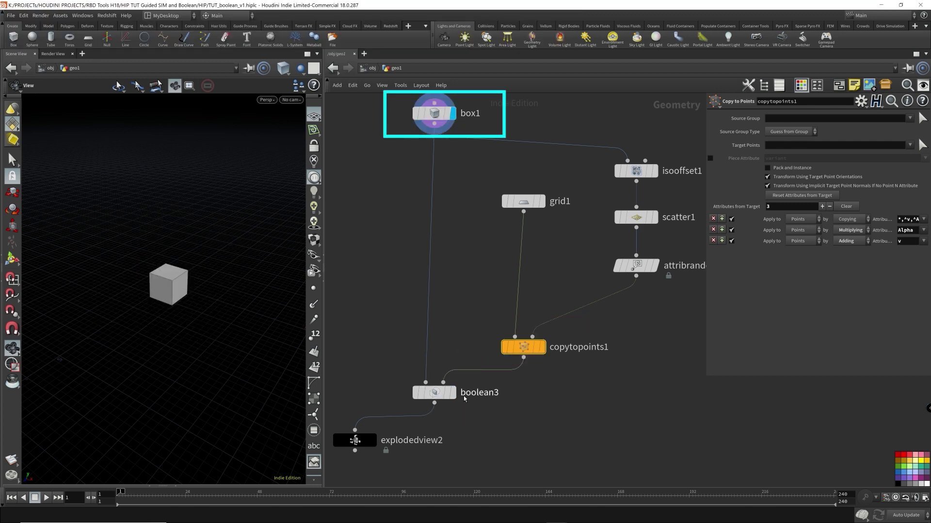
left_click(374, 441)
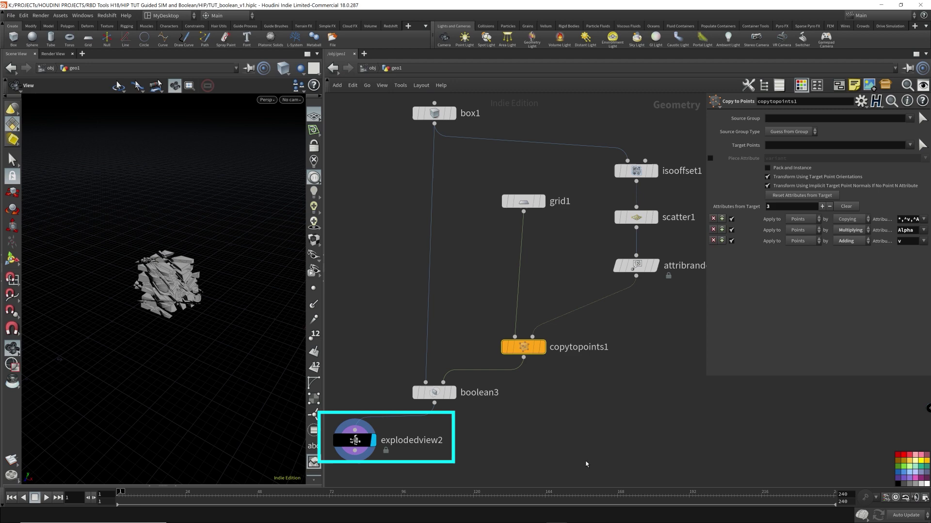
- Raise the Uniform Scale of explodedview2 to 3.3 and inspect the separated pieces
left_click(356, 441)
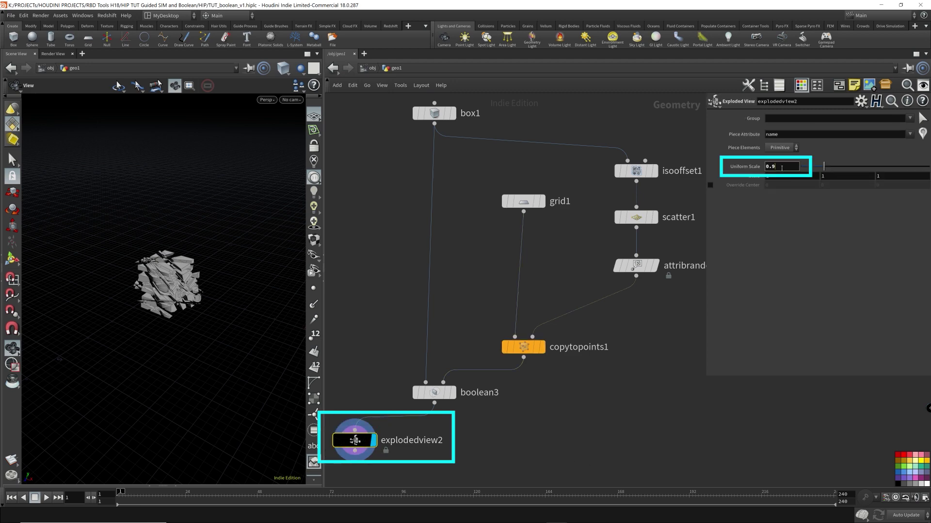
scroll(781, 168, "up", 5)
scroll(781, 168, "up", 18)
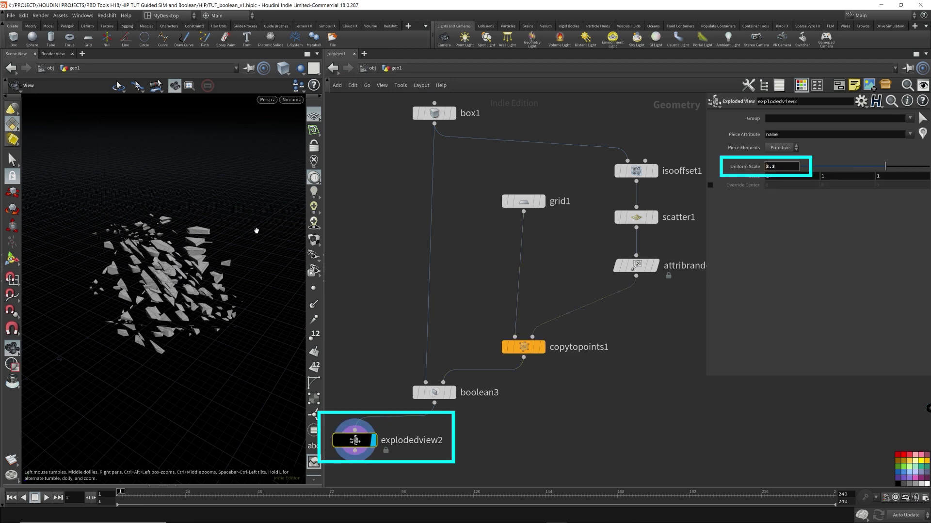
left_click_drag(255, 230, 194, 307)
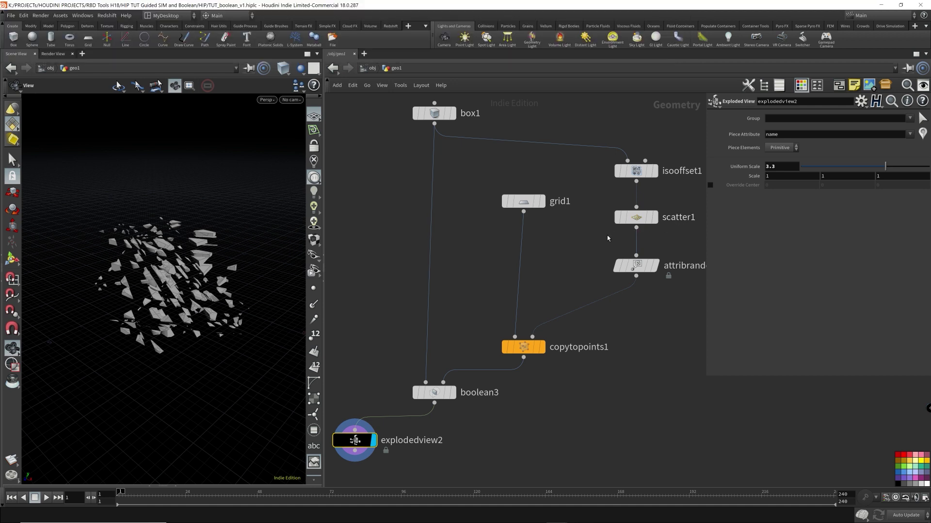
- Review the settings of the scatter and grid nodes and display the plain grid
left_click_drag(600, 240, 686, 192)
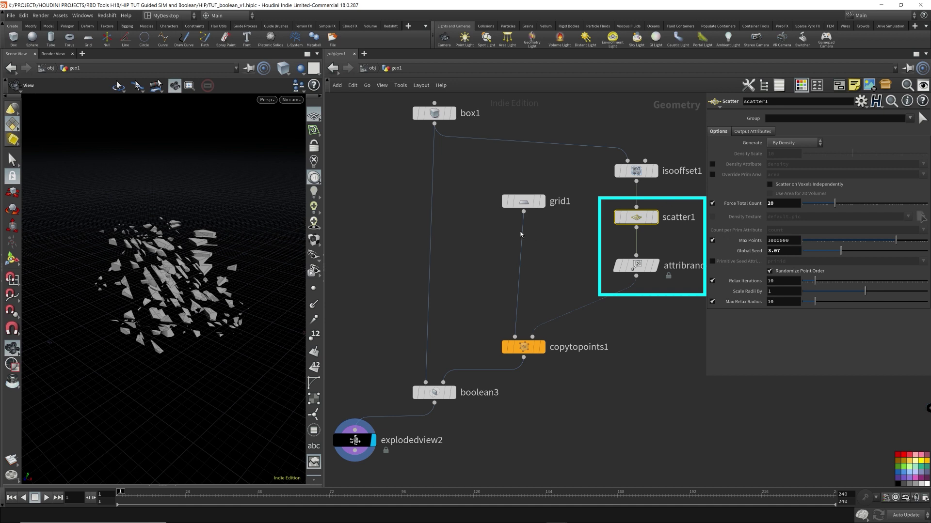
left_click_drag(482, 226, 568, 182)
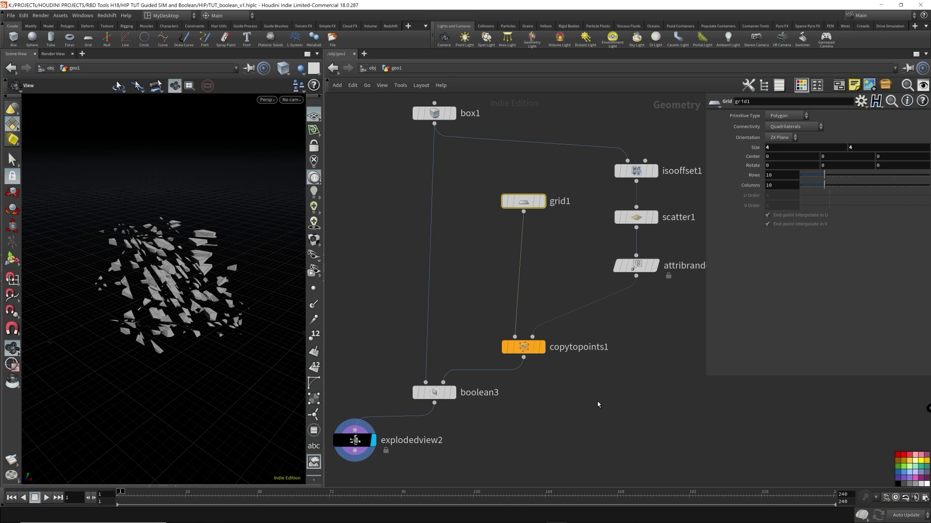
scroll(565, 294, "down", 1)
left_click(545, 218)
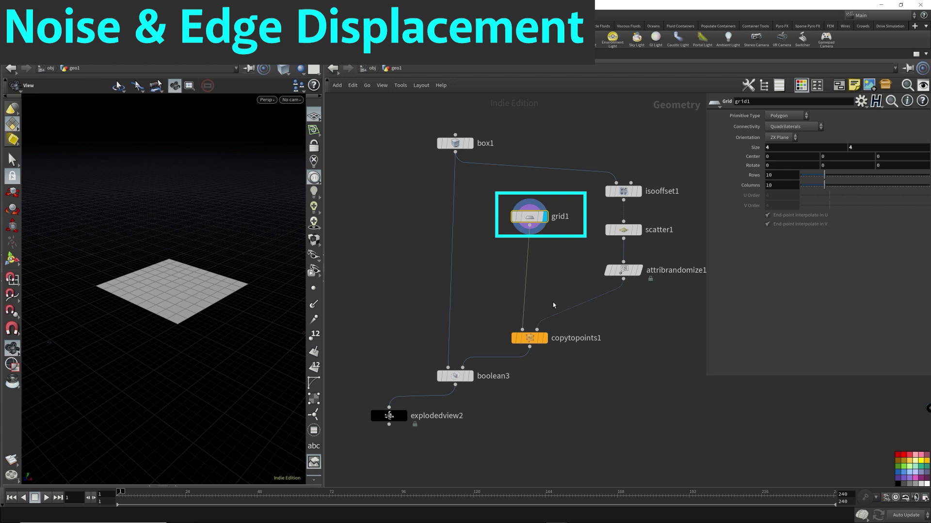
- Insert a Mountain node between grid1 and copytopoints1 and display the displaced grid
key("Tab")
type("mou")
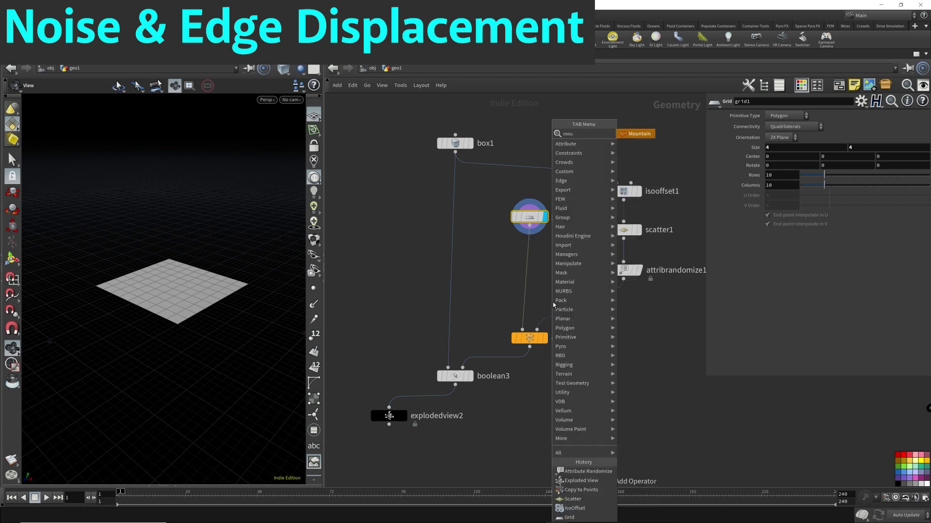
key("Return")
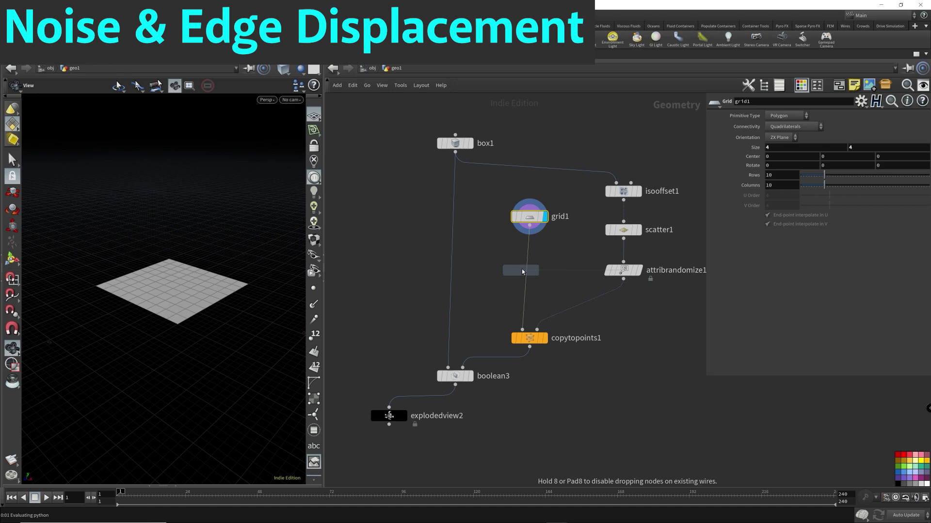
left_click(526, 269)
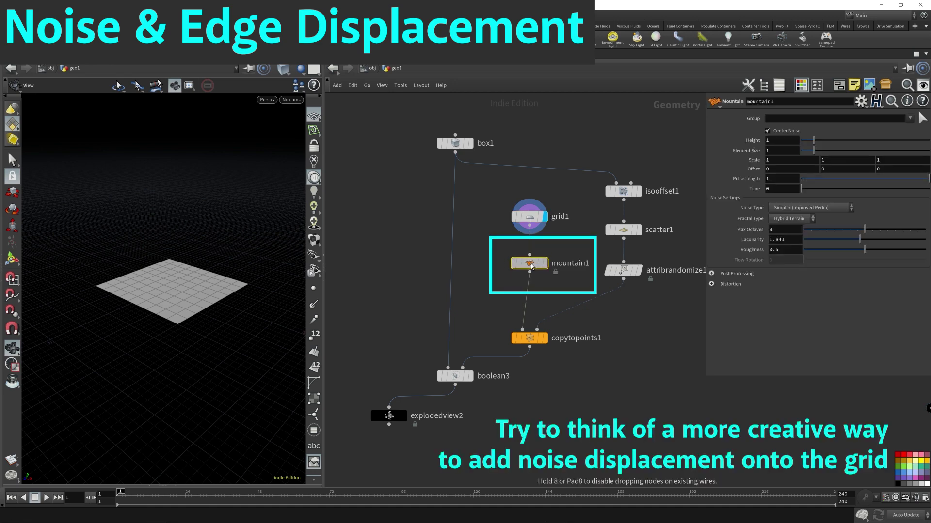
left_click(545, 271)
left_click_drag(160, 311, 213, 305)
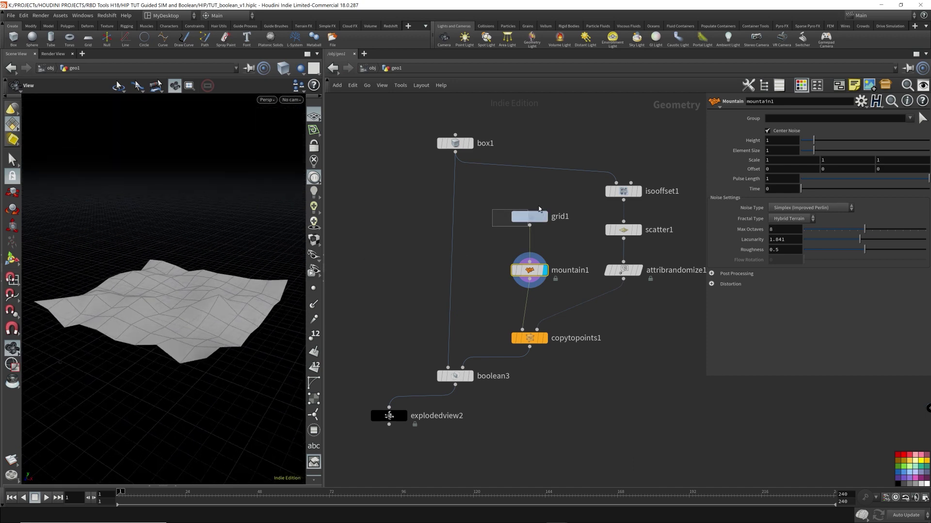
- Set both the rows and columns of grid1 to 100
left_click(529, 217)
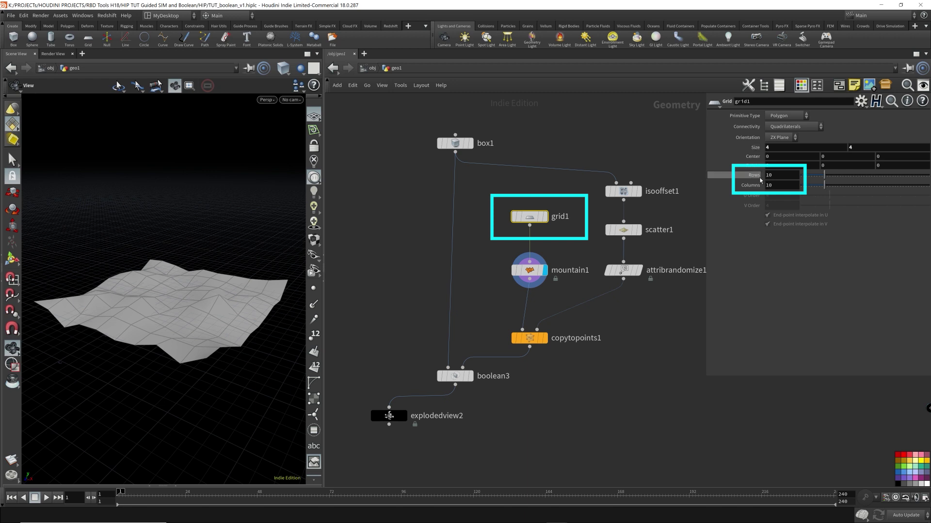
left_click(782, 175)
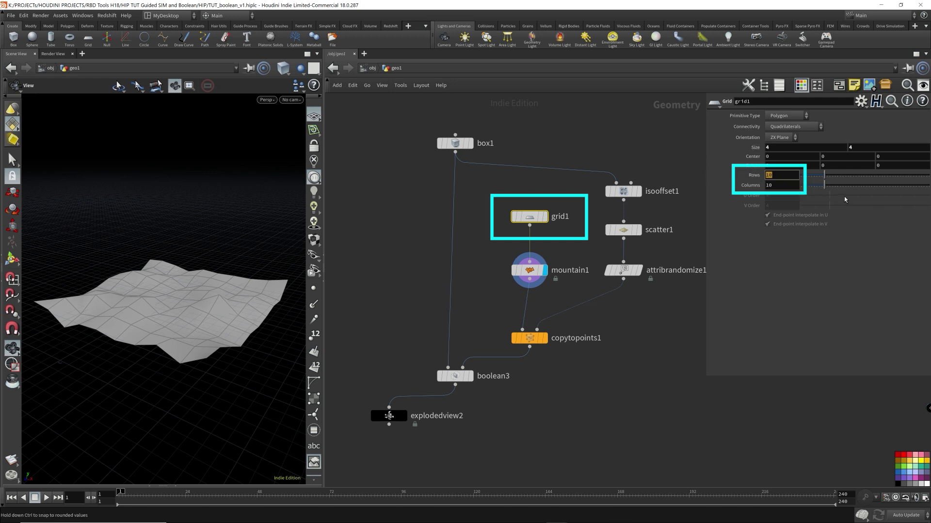
type("100")
key("Tab")
type("100")
key("Return")
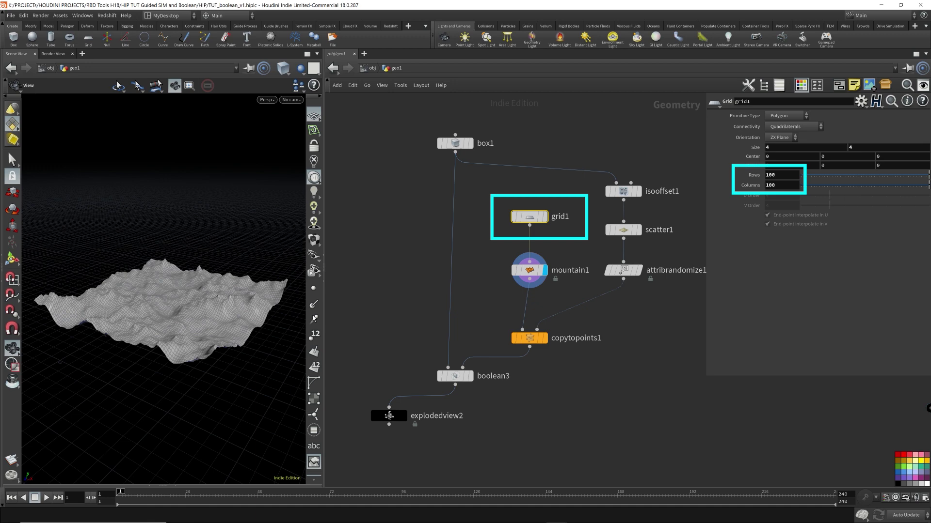
left_click_drag(199, 291, 191, 269)
- Set the Mountain node's height to 1.3 and its element size to 0.8
left_click(516, 273)
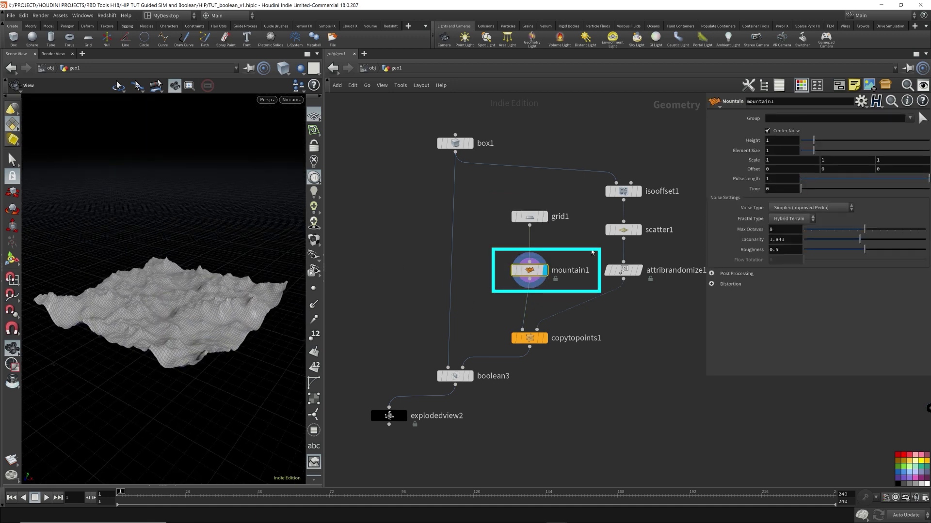
left_click(782, 141)
scroll(782, 142, "up", 3)
left_click(776, 149)
scroll(776, 149, "down", 2)
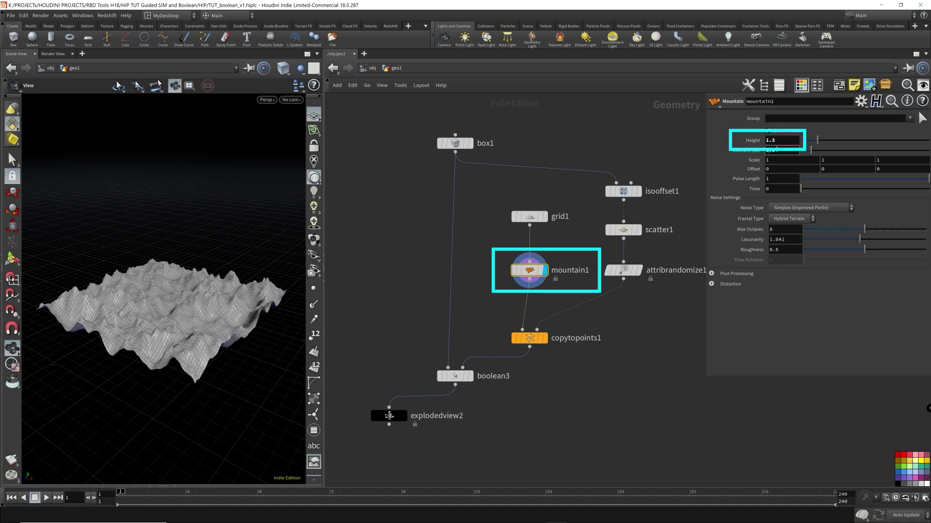
left_click(770, 179)
scroll(770, 178, "down", 2)
scroll(771, 178, "up", 2)
left_click(770, 150)
scroll(770, 150, "down", 2)
scroll(770, 150, "up", 2)
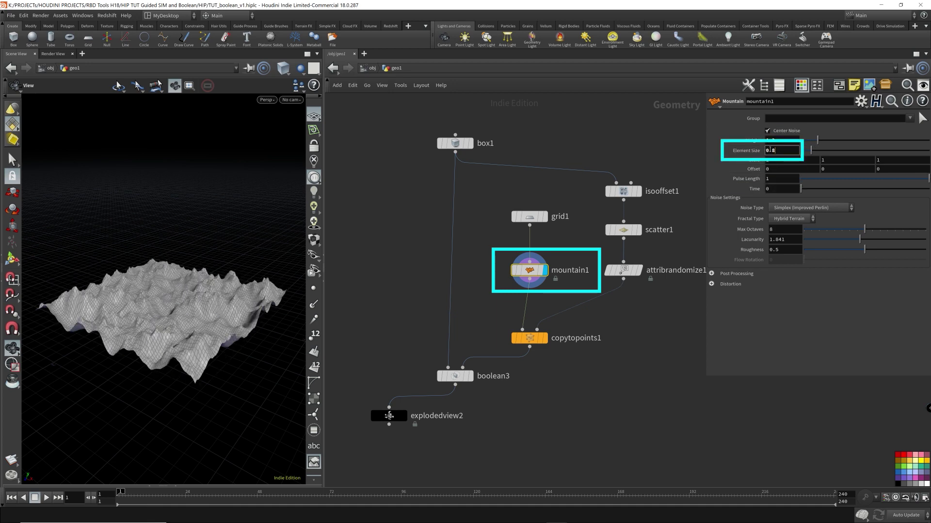
mouse_move(203, 276)
left_mouse_down()
mouse_move(201, 310)
mouse_move(197, 257)
mouse_move(203, 288)
left_mouse_up()
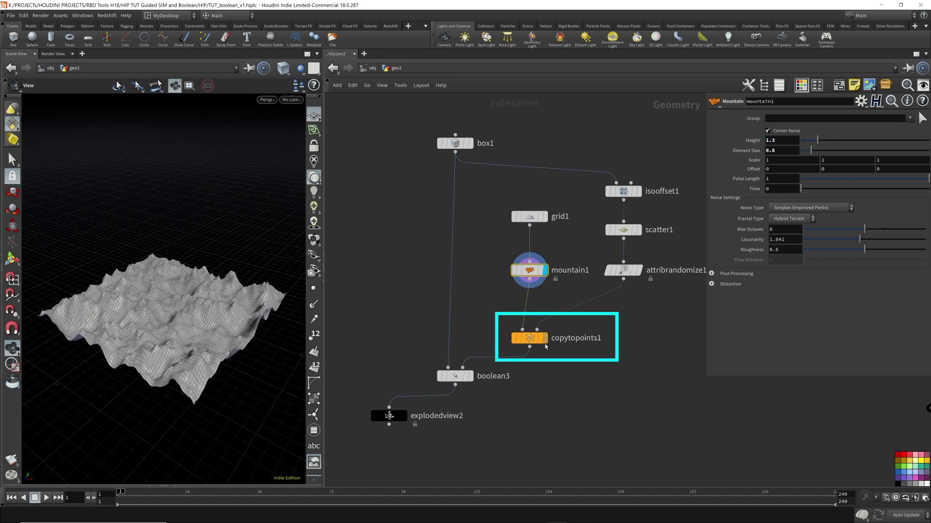
- Display the copied noisy grids, switch the display to the exploded fracture, and save the scene
left_click(543, 338)
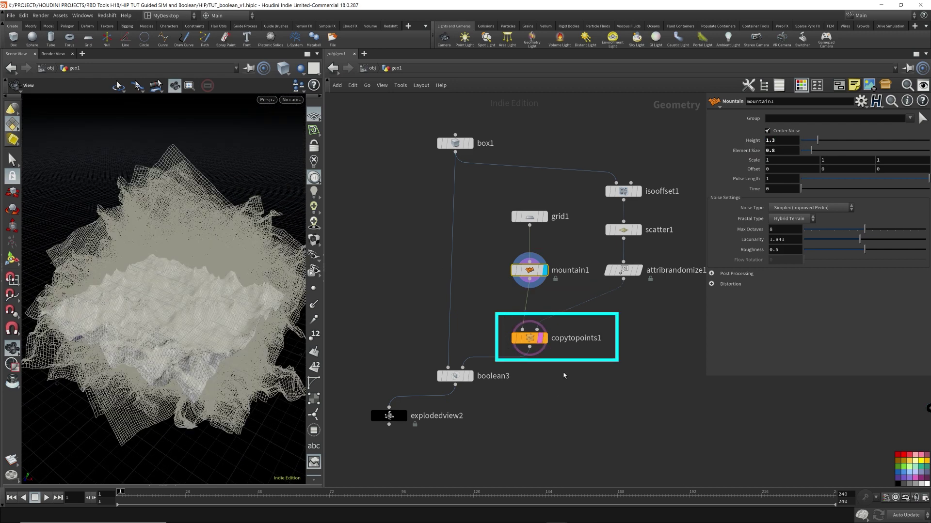
left_click(545, 339)
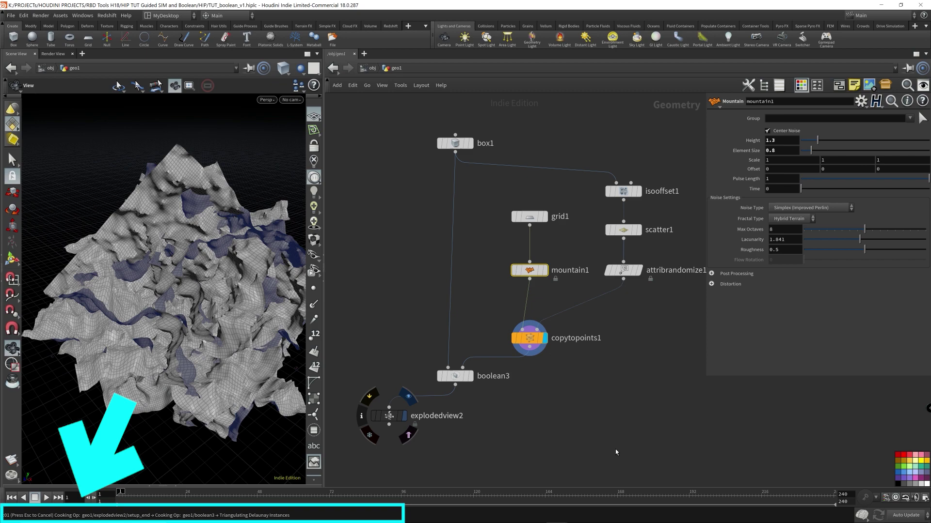
key("ctrl+s")
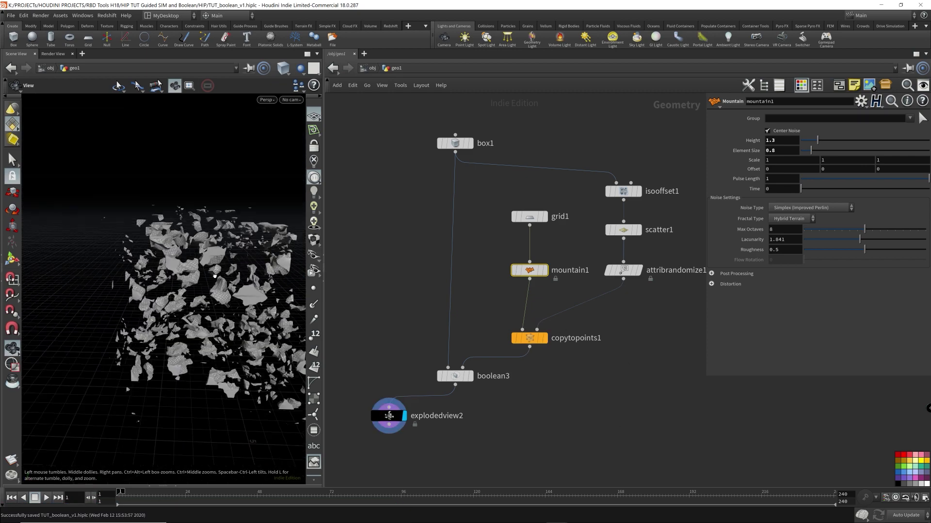
- Set the Uniform Scale of explodedview2 to 2.8
left_click_drag(215, 276, 243, 276)
left_click(388, 416)
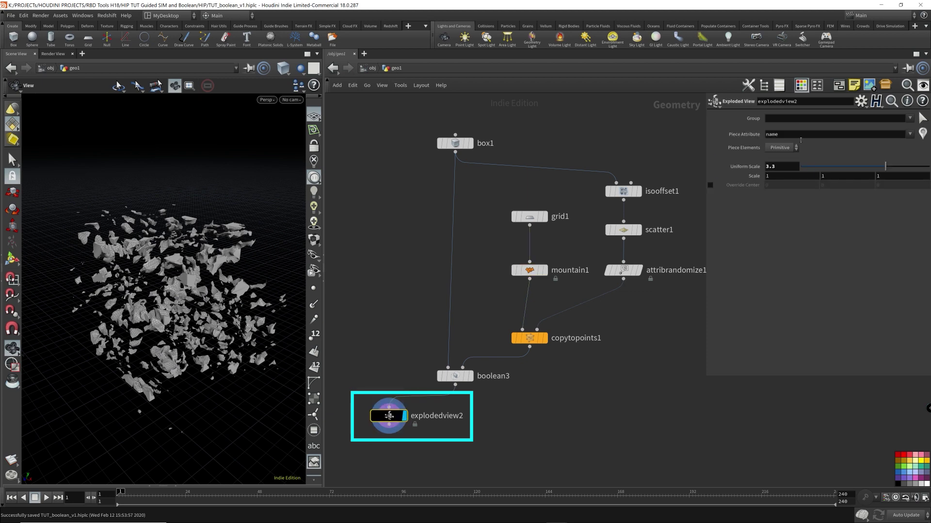
double_click(781, 166)
type("2.8")
key("Return")
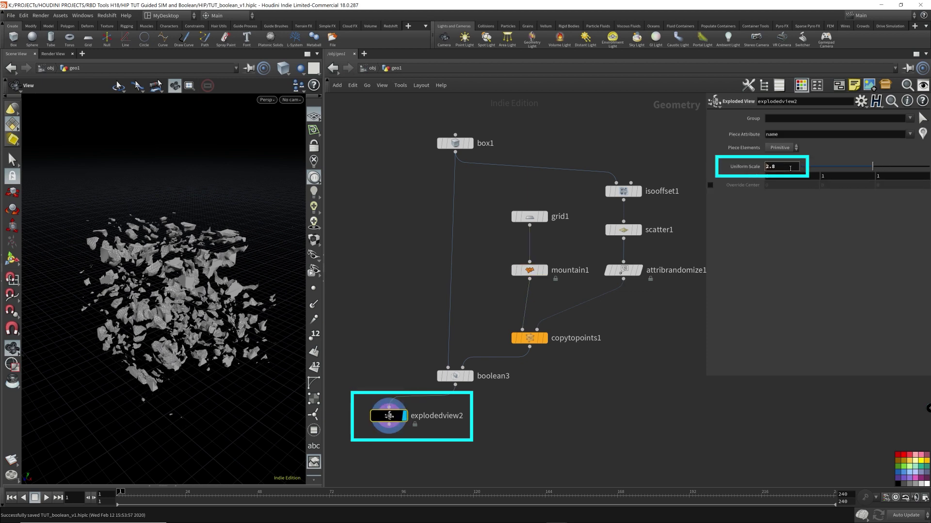
- Look closely at the noisy fracture pieces and reduce the exploded view's Uniform Scale to 0.9
scroll(790, 168, "down", 2)
left_click_drag(204, 301, 194, 271)
scroll(193, 271, "up", 5)
left_click(782, 168)
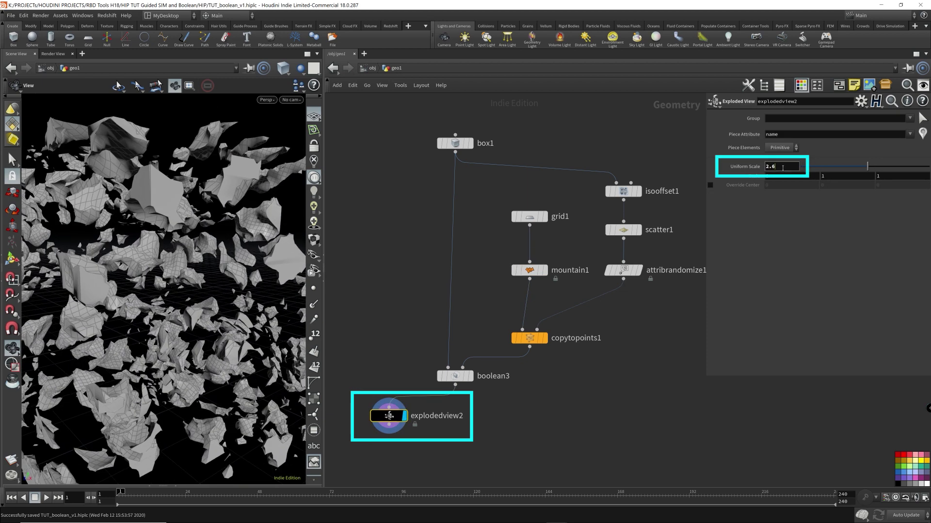
scroll(782, 169, "down", 17)
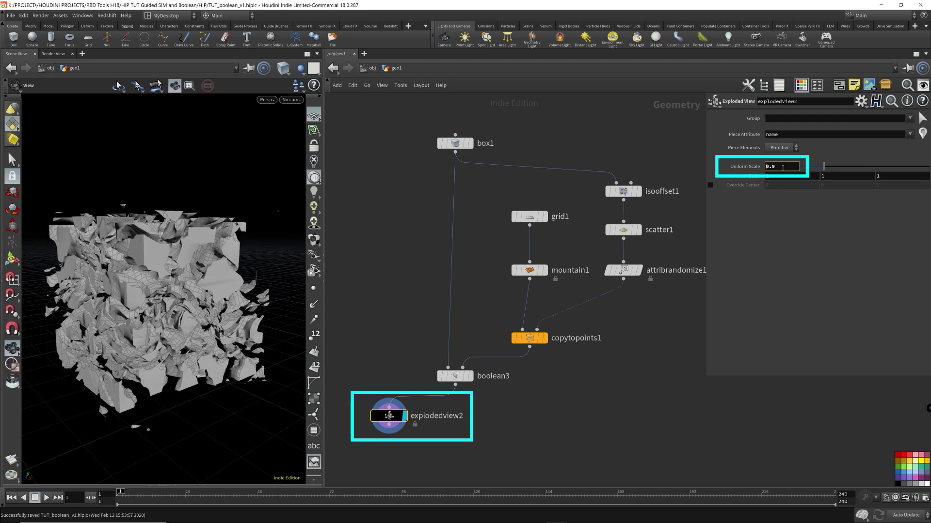
- Bring the exploded view's Uniform Scale down to 0.1 and inspect the crack detail on the cube
double_click(781, 166)
type("0.2")
key("Return")
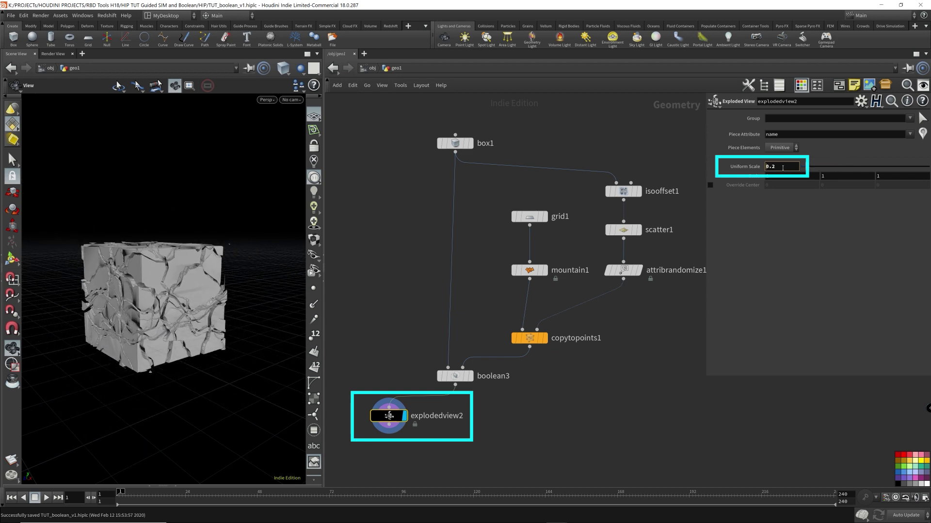
scroll(782, 168, "down", 1)
left_click_drag(270, 187, 218, 199)
middle_click_drag(232, 242, 309, 273)
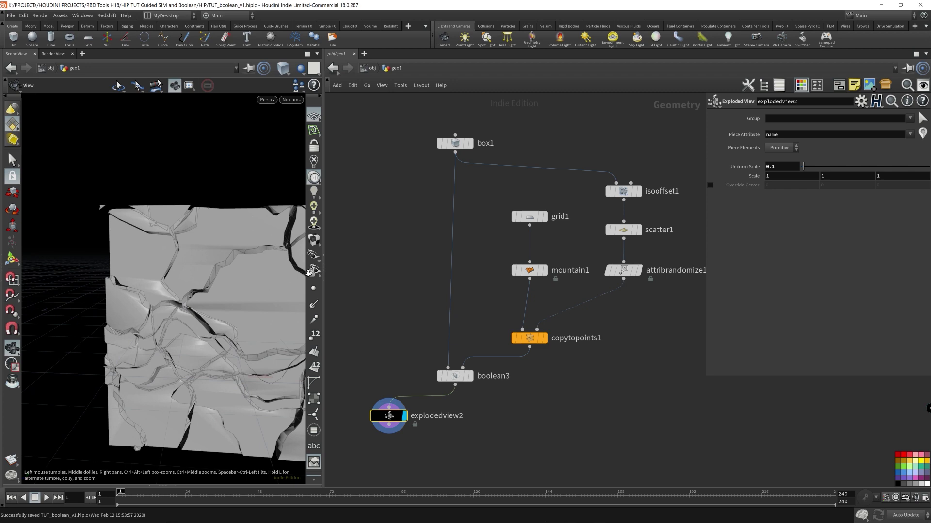
left_click_drag(308, 272, 131, 302)
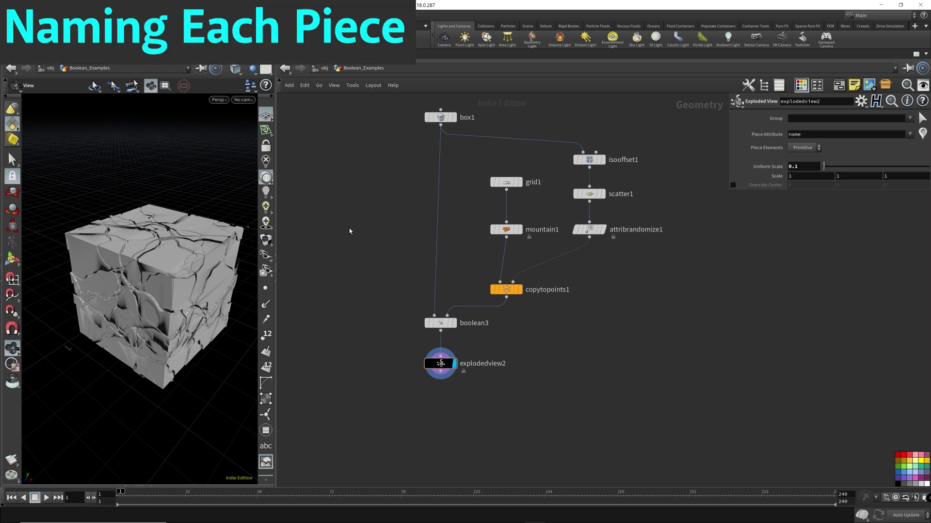
- Select boolean3 and open the Geometry Spreadsheet to show its point attributes
middle_click_drag(366, 194, 501, 210)
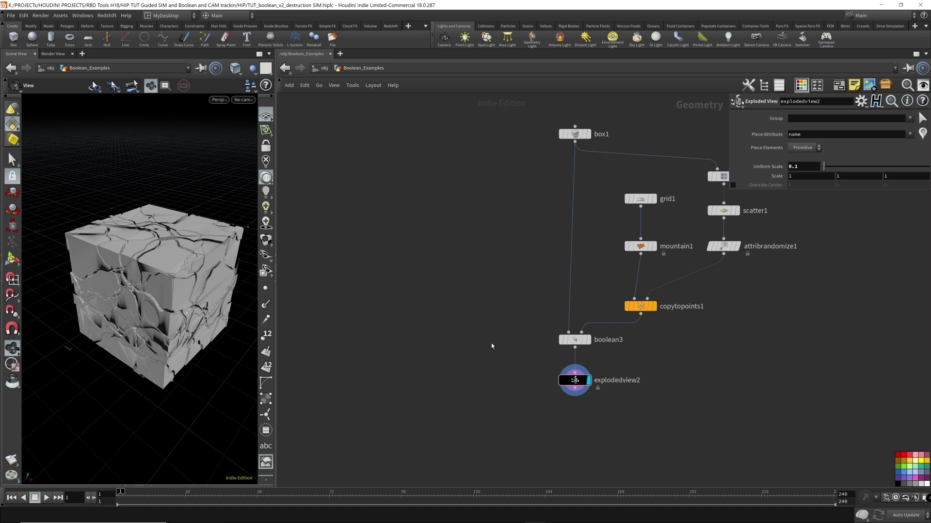
middle_click_drag(538, 206, 517, 220)
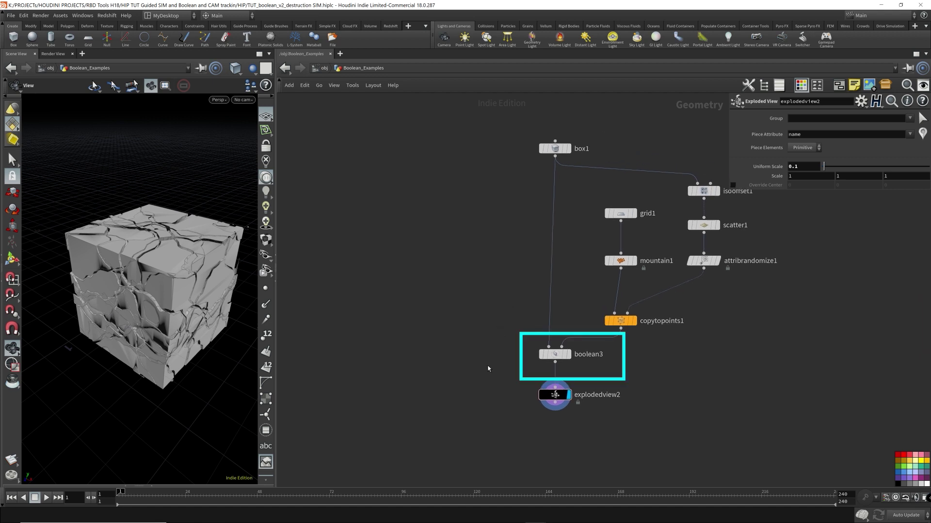
left_click_drag(489, 366, 580, 344)
left_click(152, 486)
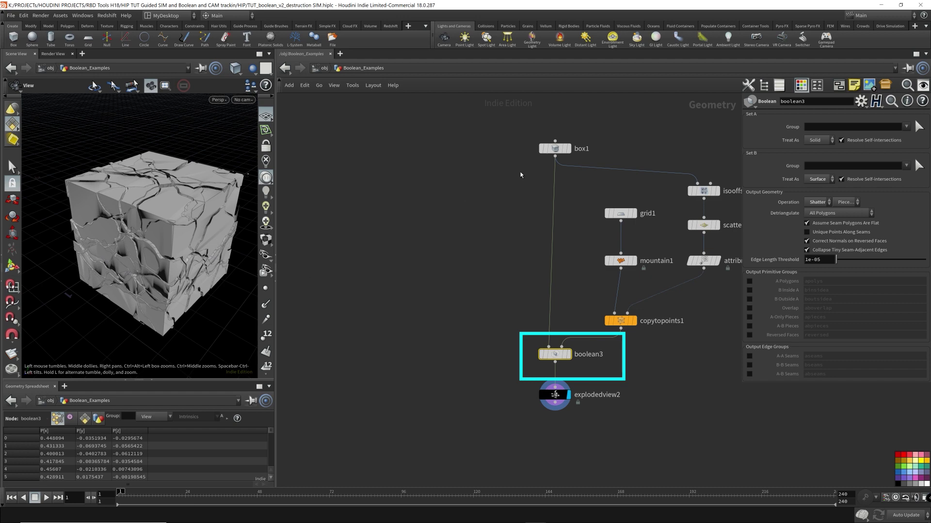
- Branch a Voronoi Fracture node off the output of box1, placed beside the boolean network
left_click_drag(555, 156, 399, 216)
left_click(397, 217)
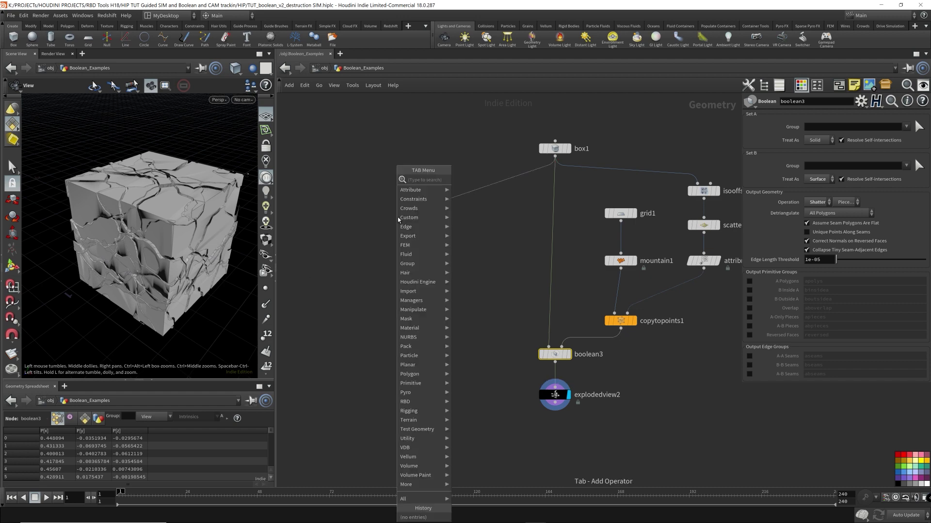
type("voron")
key("Return")
left_click(398, 217)
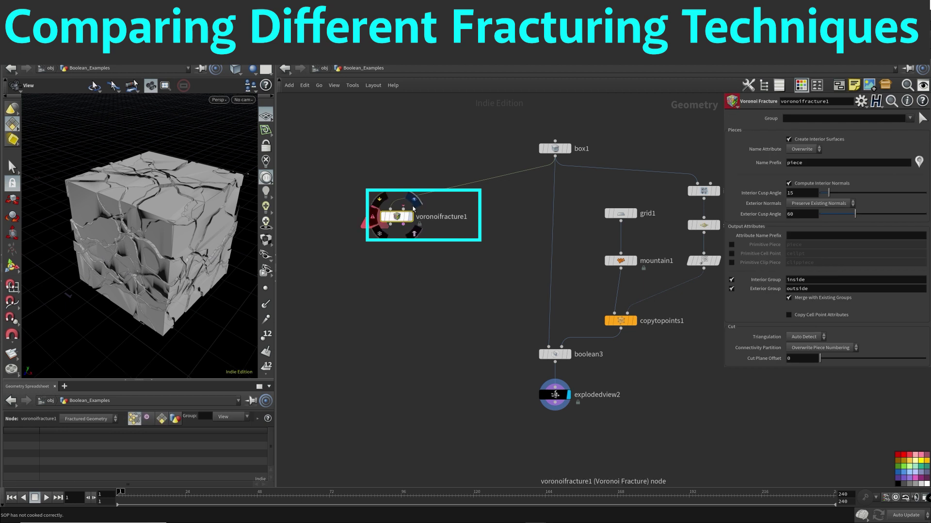
- Feed scatter1 into the second input of voronoifracture1 and wire the fractured result into explodedview2
left_click(409, 212)
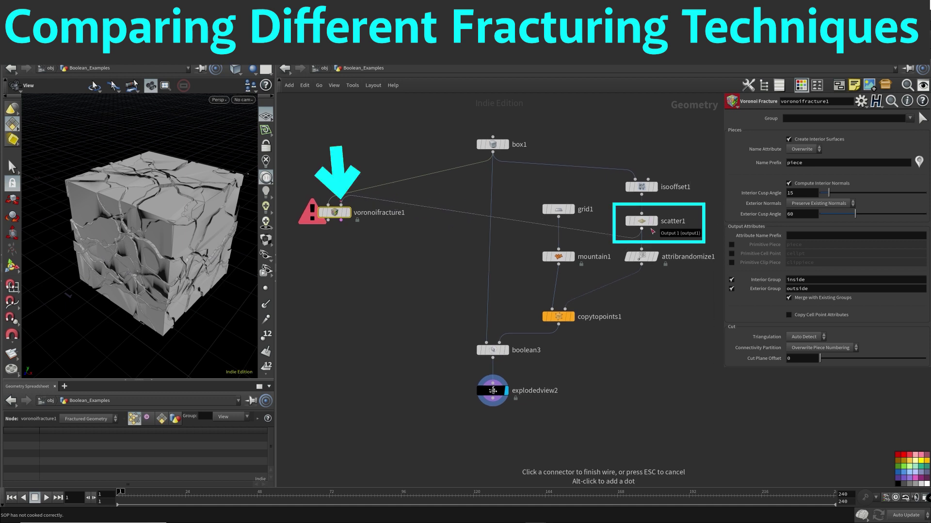
left_click(641, 229)
left_click(336, 218)
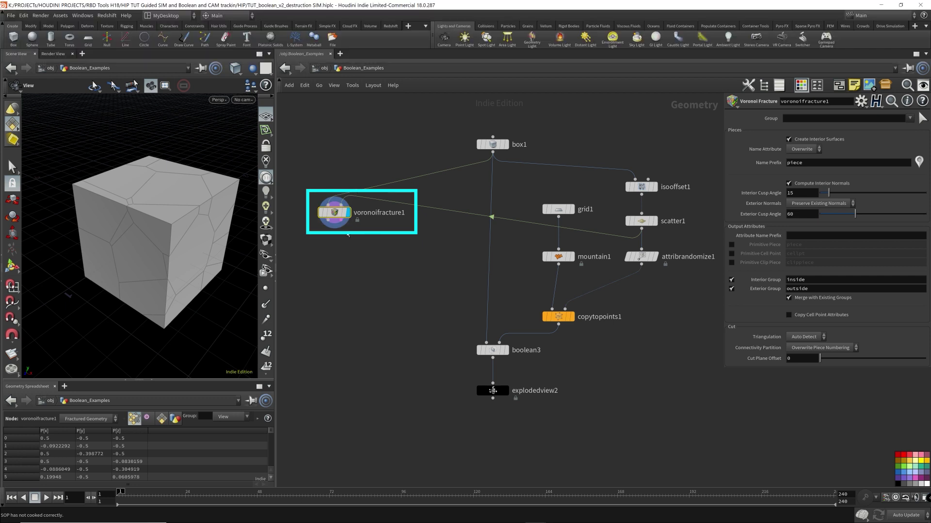
left_click_drag(334, 232, 492, 383)
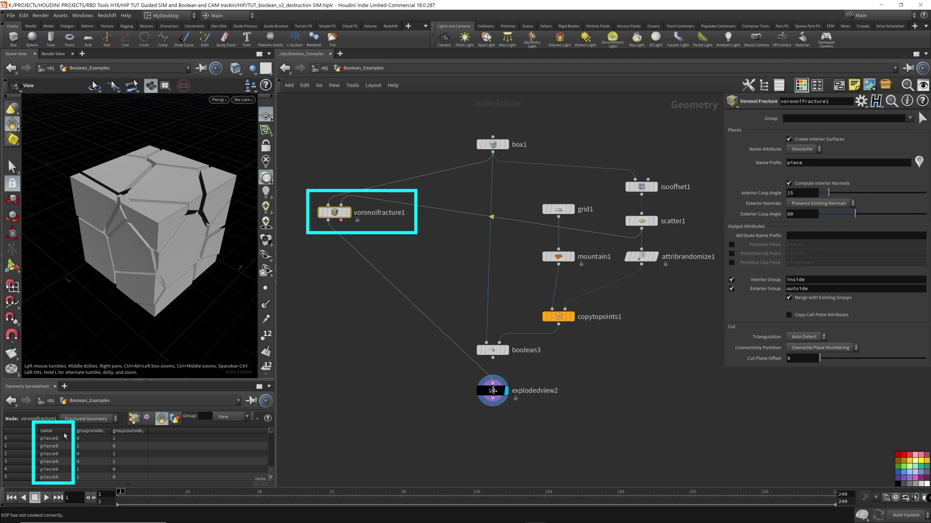
- Set up viewport selection by 3D Connected Geometry and pick out a connected piece of the fractured cube
mouse_move(158, 234)
left_mouse_down()
mouse_move(174, 213)
mouse_move(191, 213)
mouse_move(146, 229)
mouse_move(214, 205)
mouse_move(153, 243)
mouse_move(114, 237)
left_mouse_up()
left_click(18, 167)
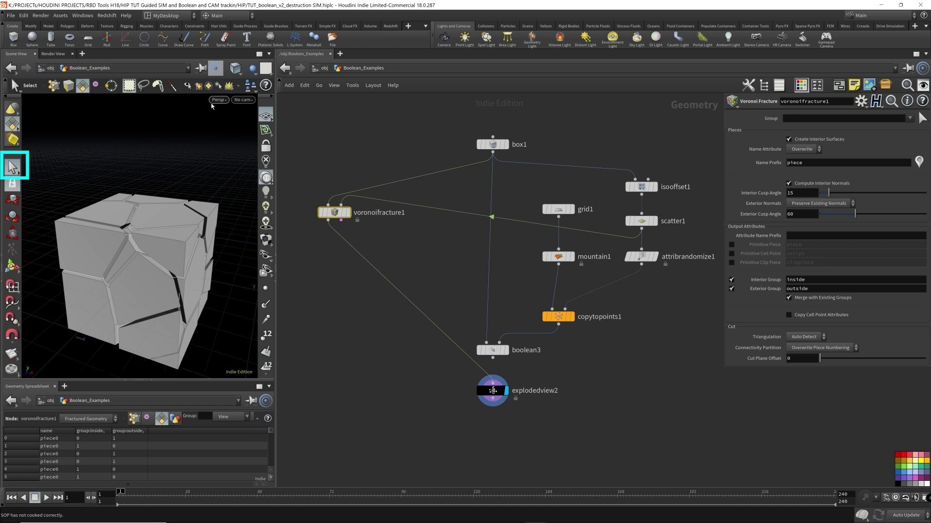
mouse_move(275, 123)
left_mouse_down()
mouse_move(403, 123)
mouse_move(383, 124)
left_mouse_up()
left_click(249, 87)
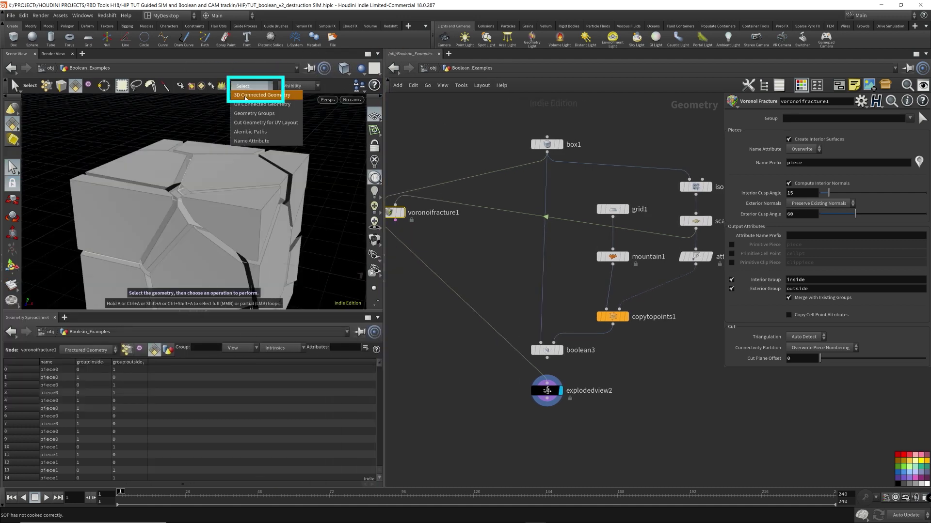
left_click(246, 95)
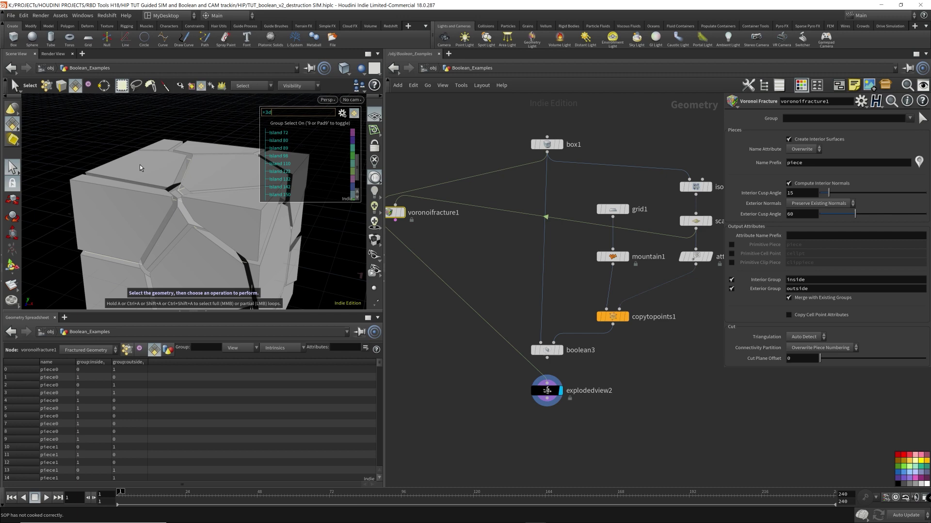
right_click(177, 140)
left_click(117, 142)
left_click_drag(182, 147, 171, 178, "alt")
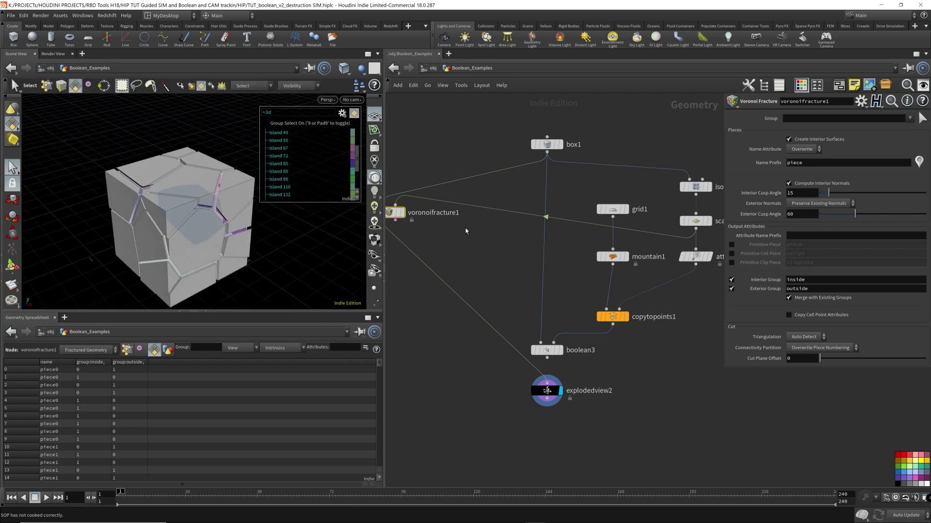
- Display voronoifracture1 and delete one selected piece, primitives 72-79, with a Blast node placed below it
middle_click_drag(413, 220, 499, 236)
left_click(489, 232)
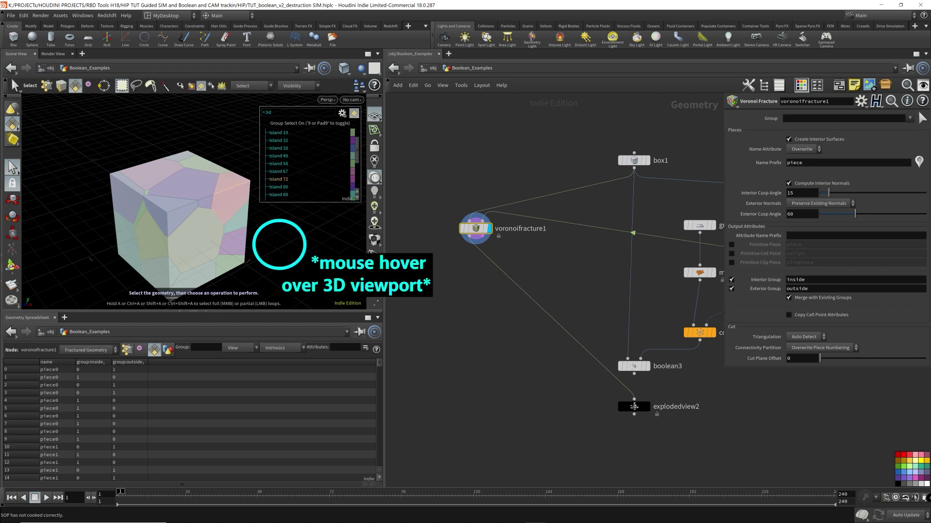
key("Tab")
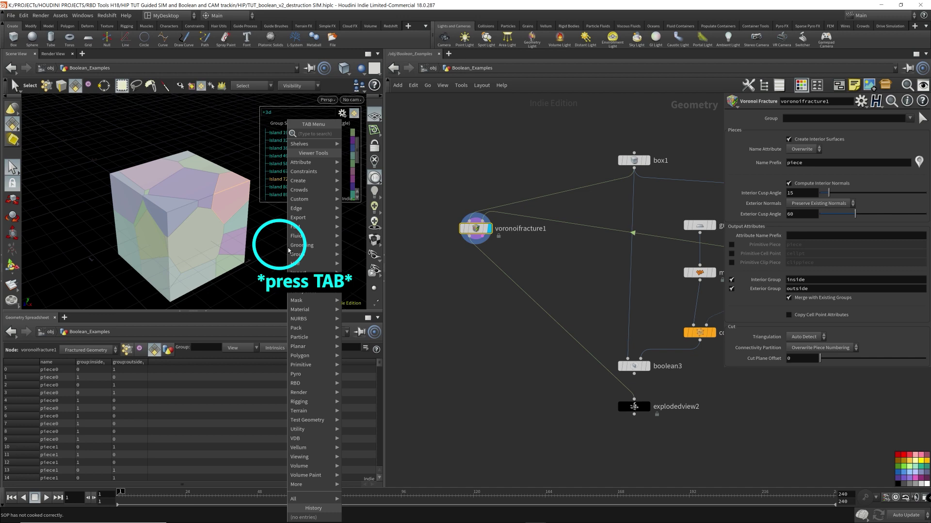
type("blaS")
key("Return")
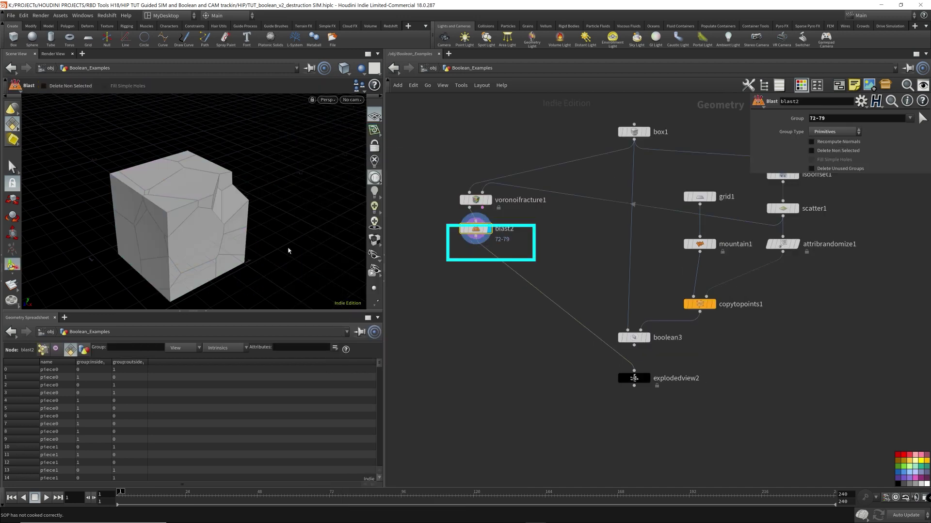
left_click_drag(481, 233, 481, 242)
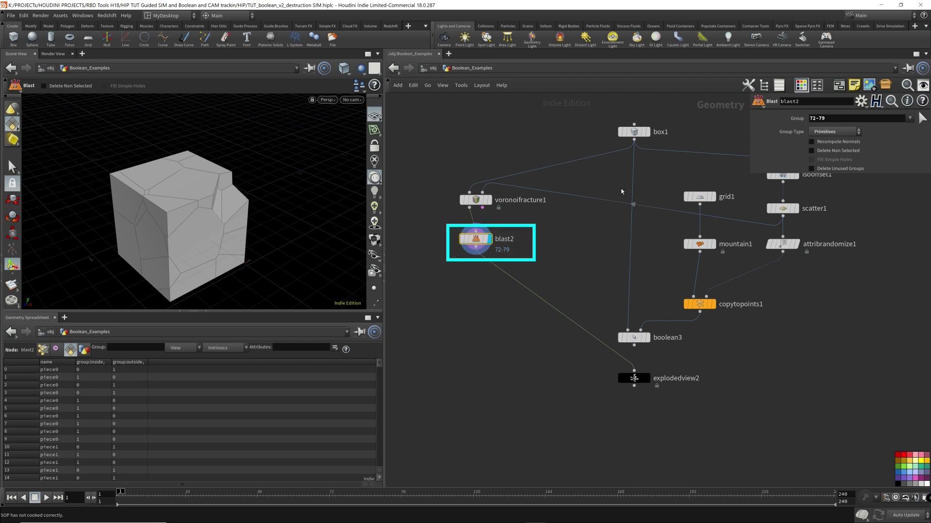
- Turn on Delete Non Selected in blast2 and template voronoifracture1 for reference
left_click(828, 154)
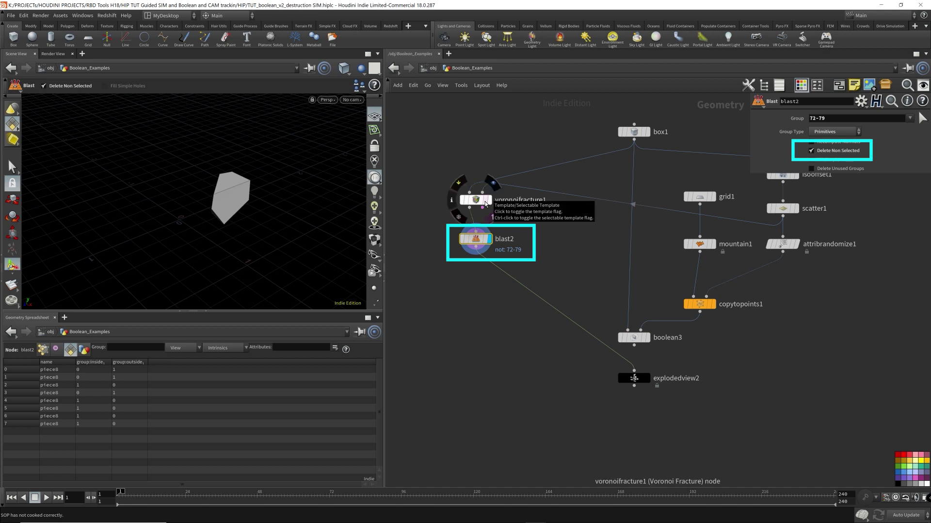
left_click(485, 203)
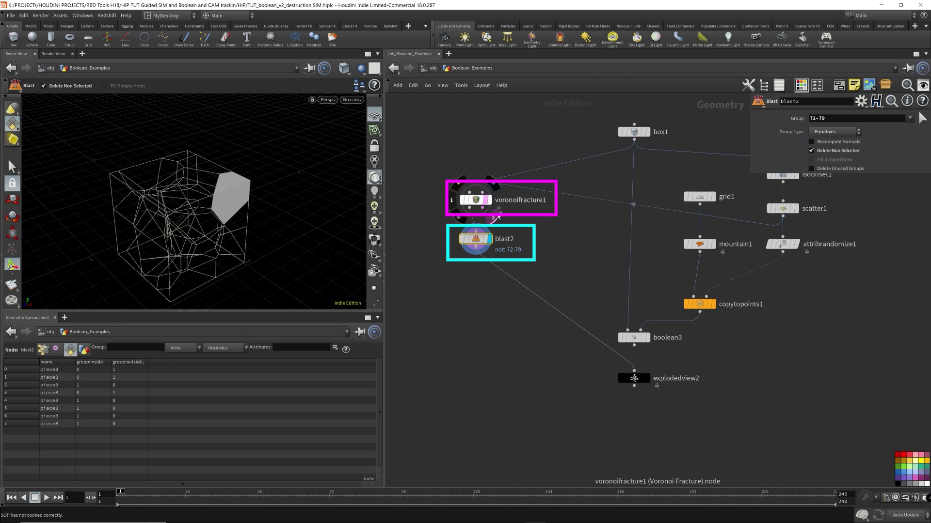
- Compare the primitive name attribute of voronoifracture1 and blast2 in the Geometry Spreadsheet
left_click(478, 200)
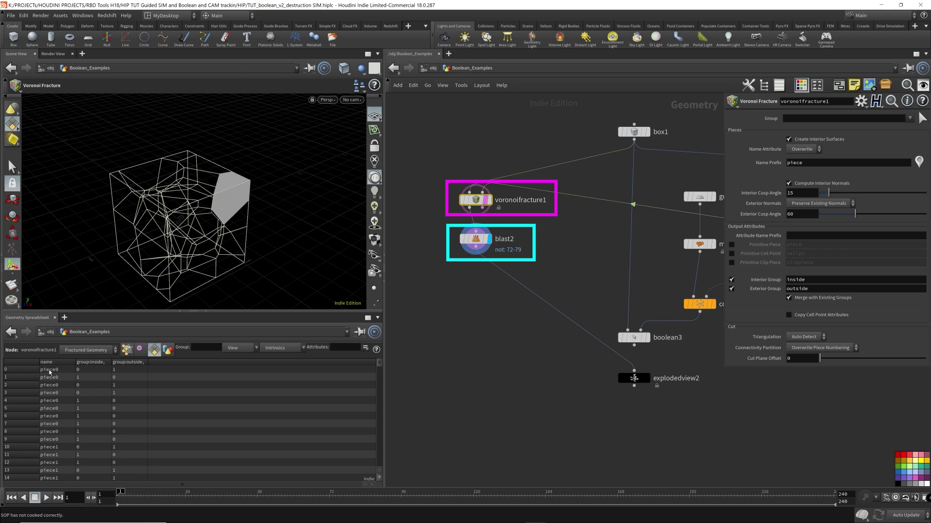
left_click(475, 238)
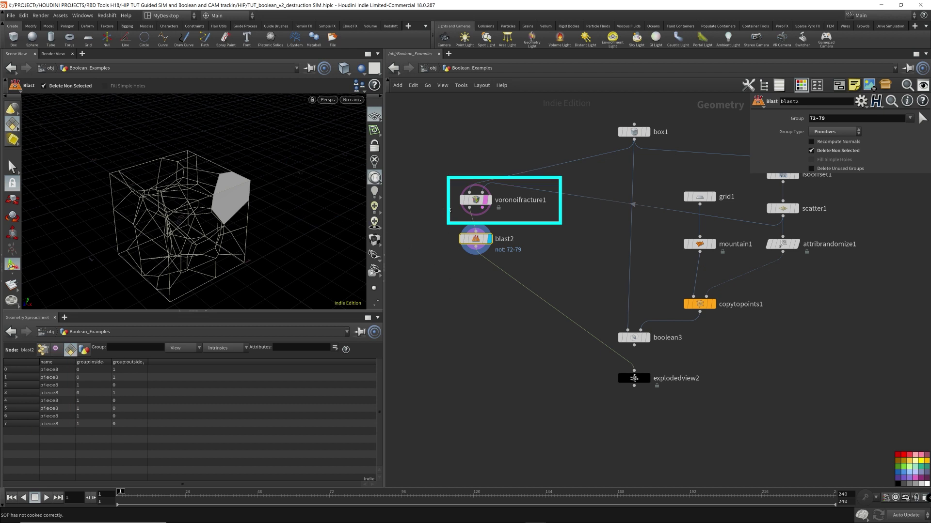
left_click(475, 200)
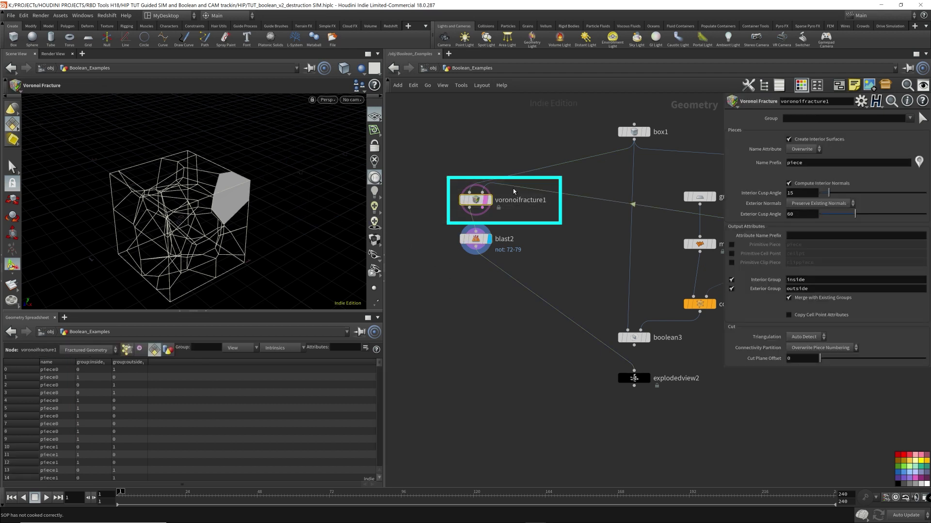
- Display boolean3 and move voronoifracture1 and blast2 aside to make room in the network
middle_click_drag(606, 247, 535, 273)
left_click_drag(383, 183, 325, 183)
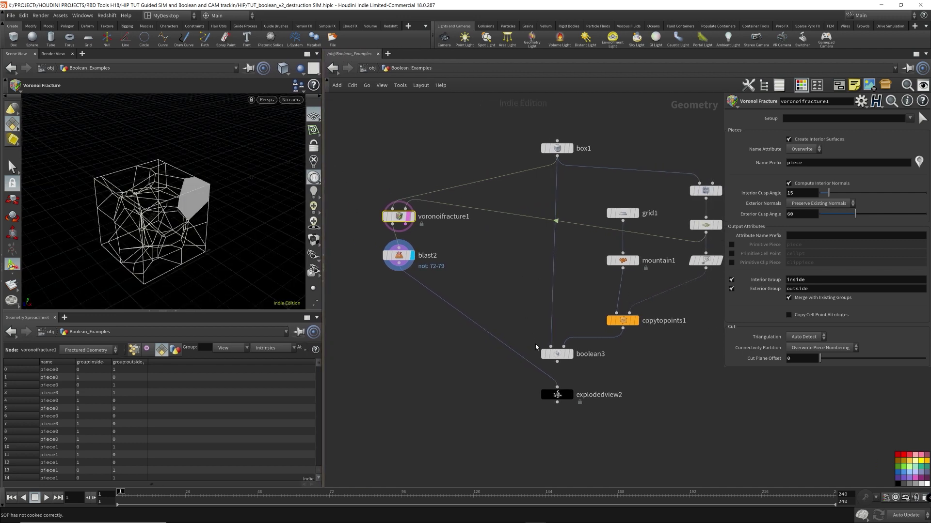
left_click(555, 354)
left_click(571, 354)
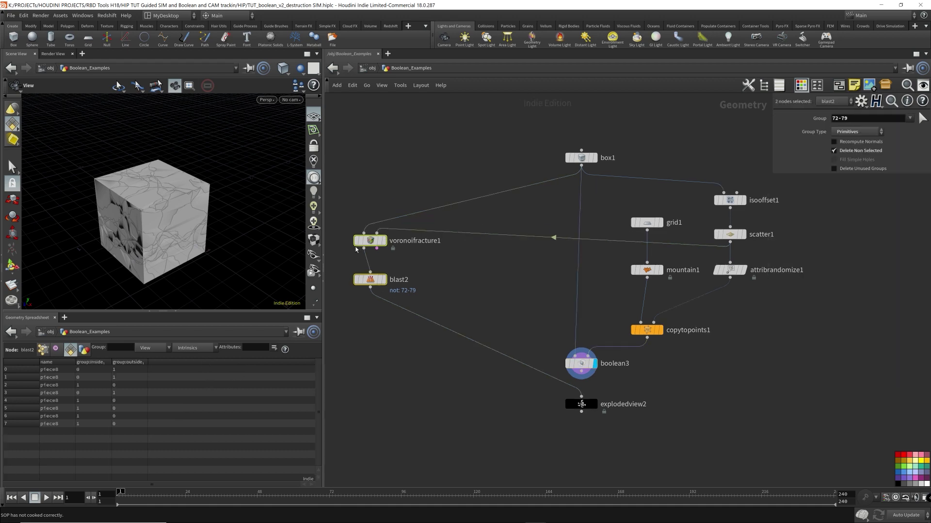
left_click_drag(369, 241, 369, 254)
left_click(471, 282)
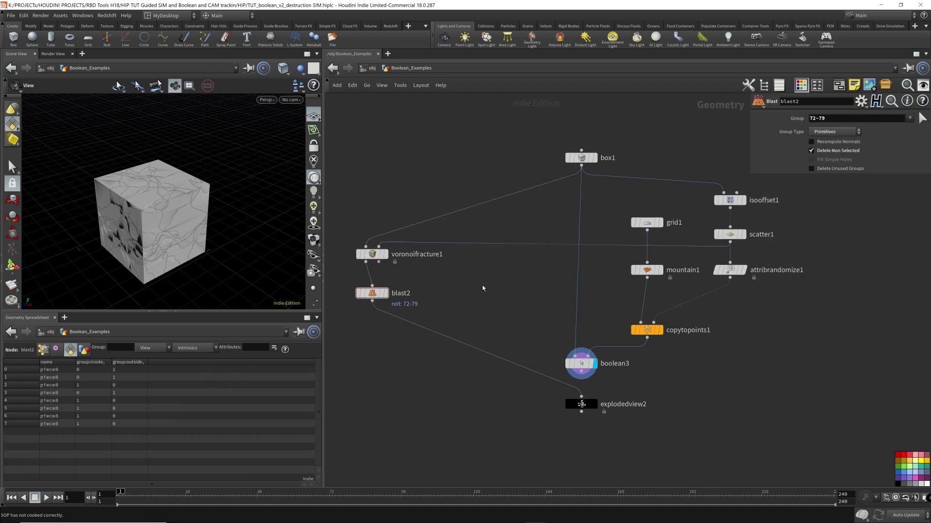
- Add an RBD Material Fracture node beside voronoifracture1 and connect box1 to its first input
key("Tab")
type("RBD")
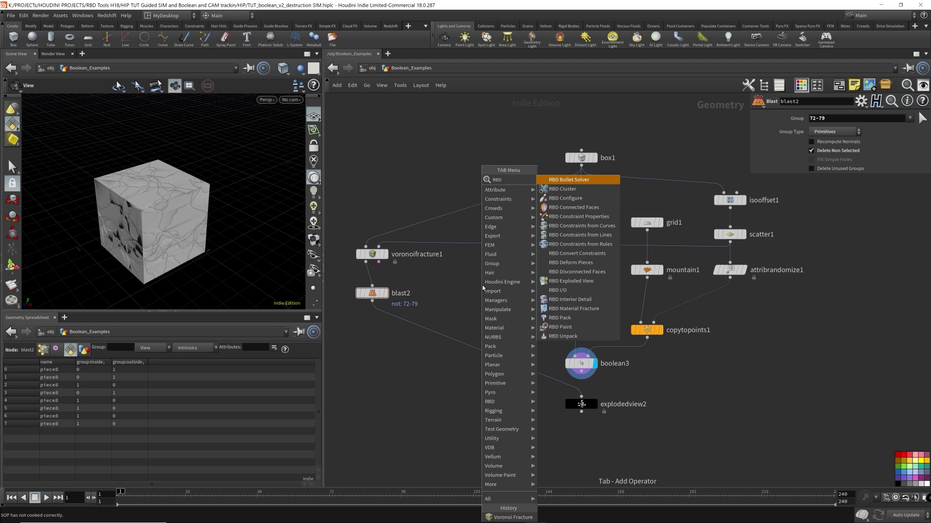
left_click(573, 309)
left_click(477, 257)
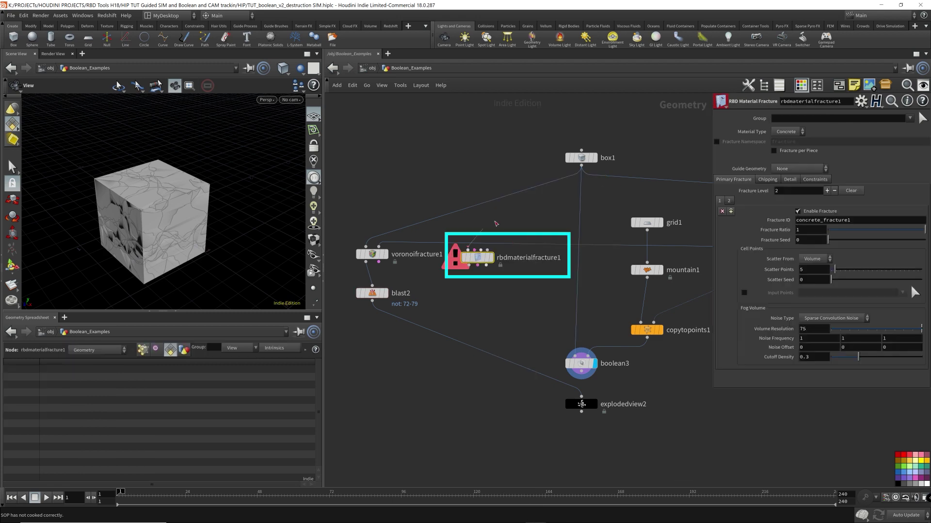
left_click(581, 167)
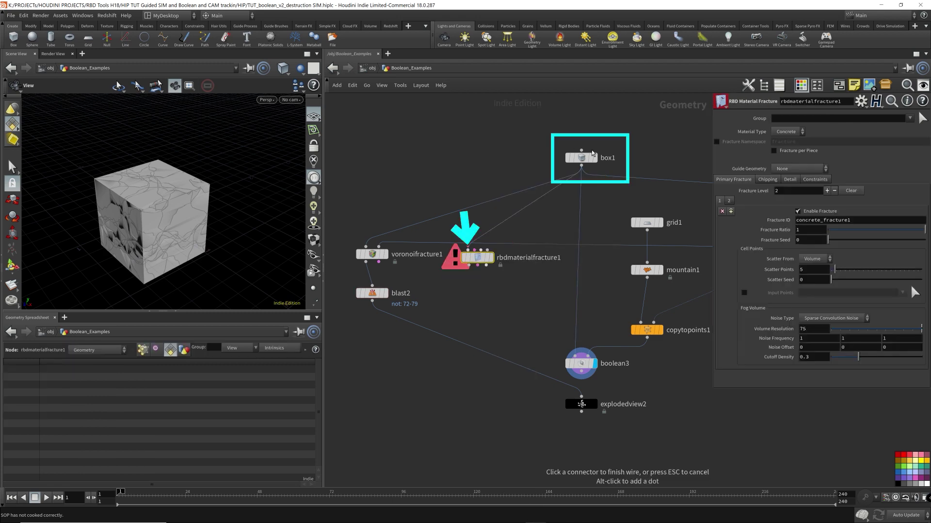
left_click(468, 250)
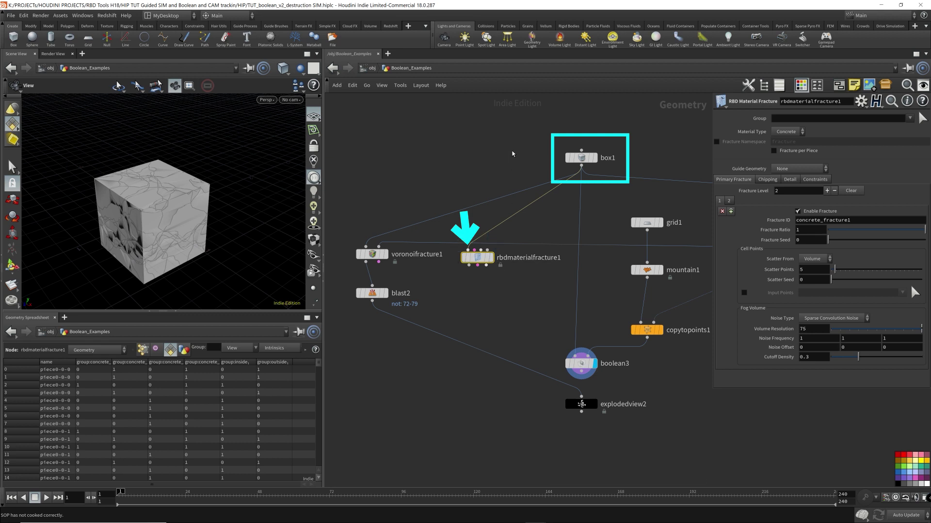
- Display rbdmaterialfracture1 and review its primitives' name attribute in the Geometry Spreadsheet
left_click(595, 158)
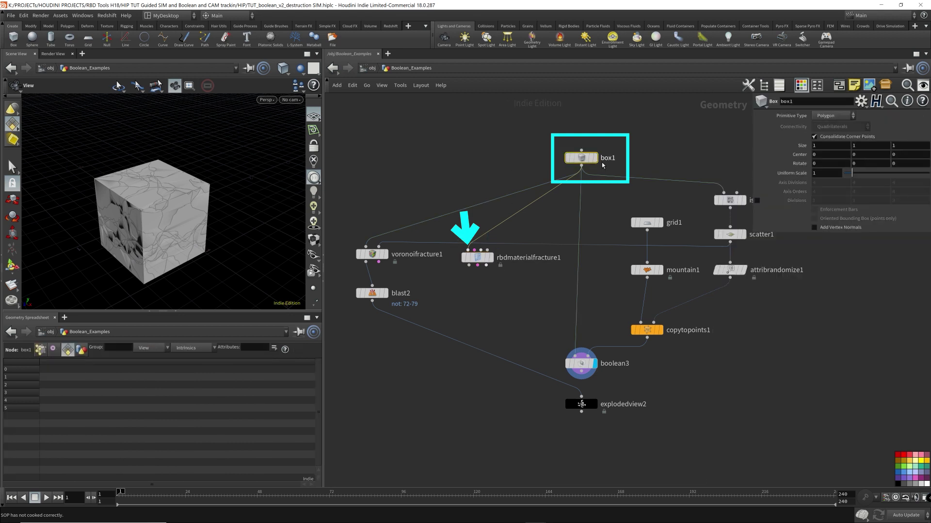
left_click(489, 258)
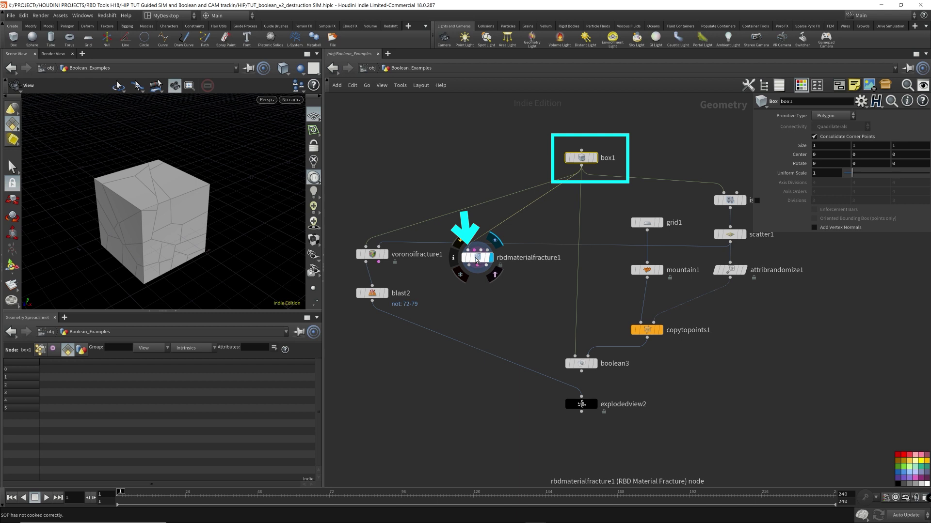
left_click(477, 257)
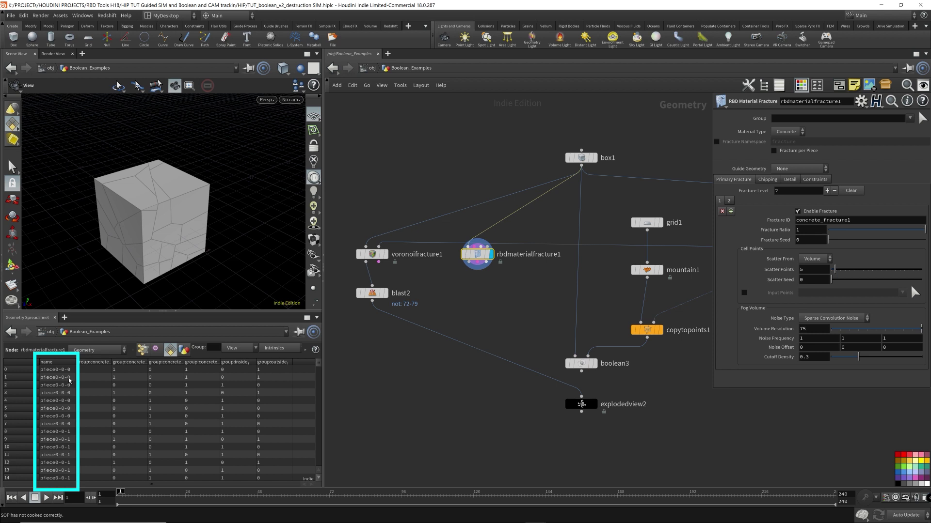
left_click_drag(75, 364, 102, 364)
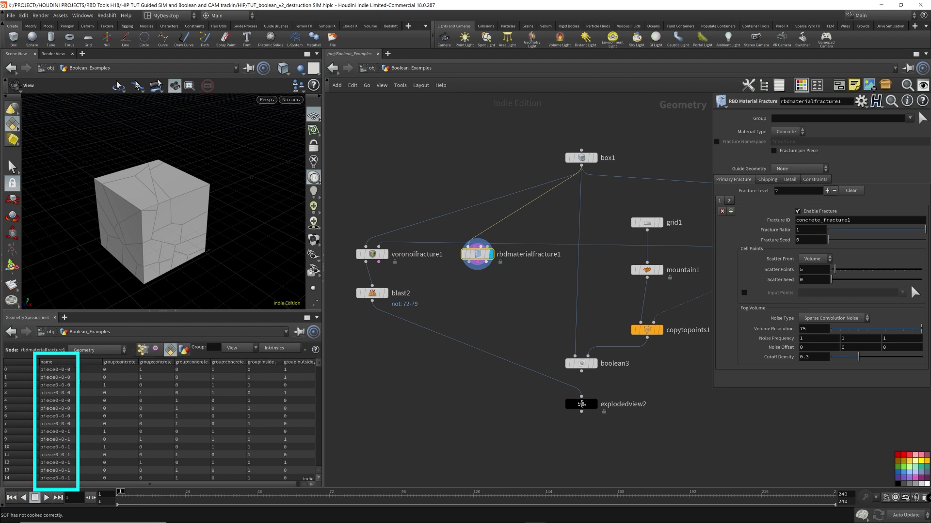
left_click_drag(321, 367, 316, 381)
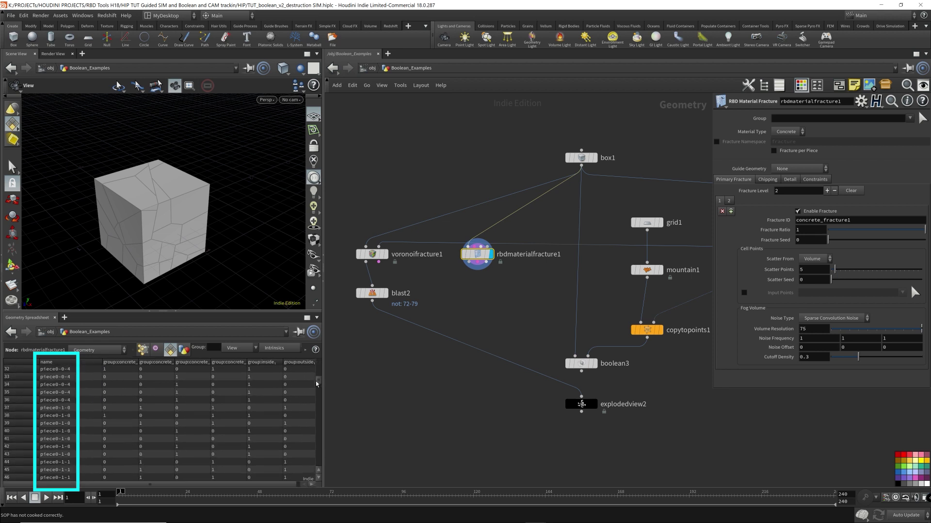
scroll(316, 381, "up", 10)
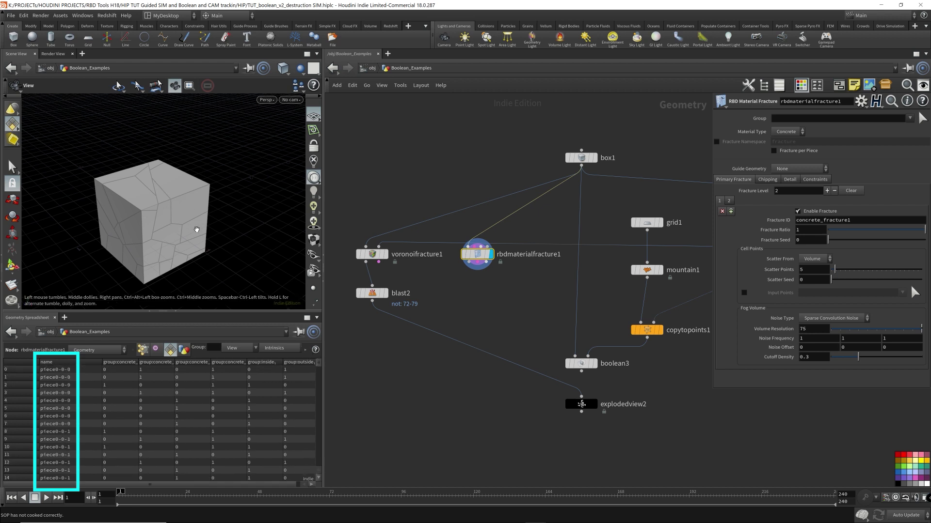
- Select one connected piece, primitives 44-51, and delete it with a Blast node placed below rbdmaterialfracture1
key("Tab")
key("Escape")
left_click(12, 168)
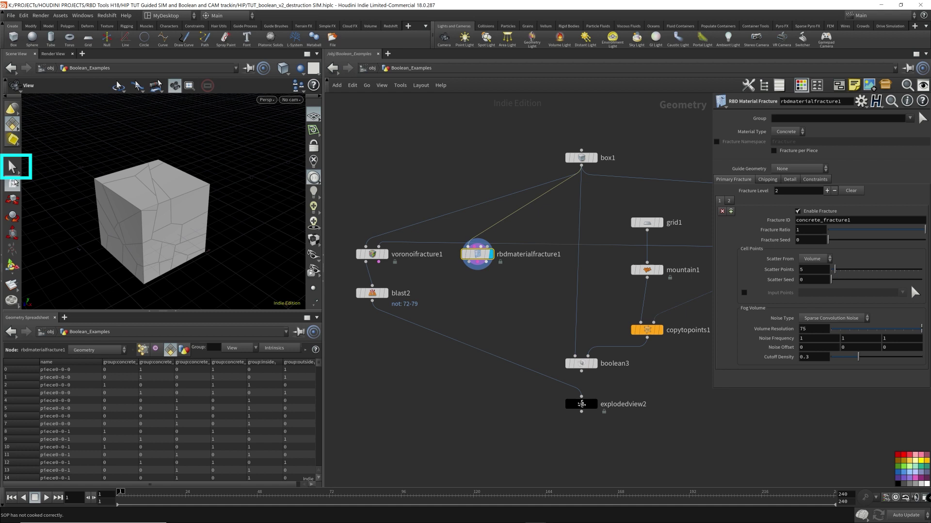
left_click(12, 167)
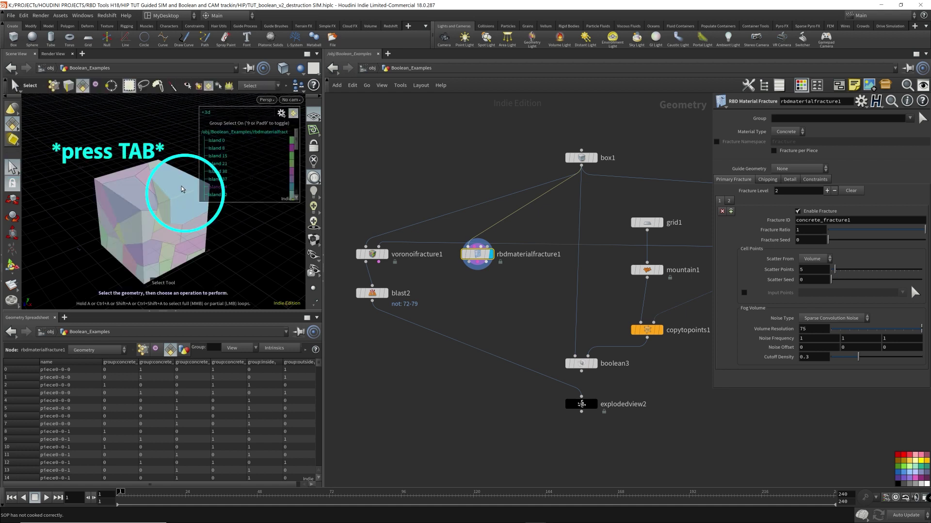
key("Tab")
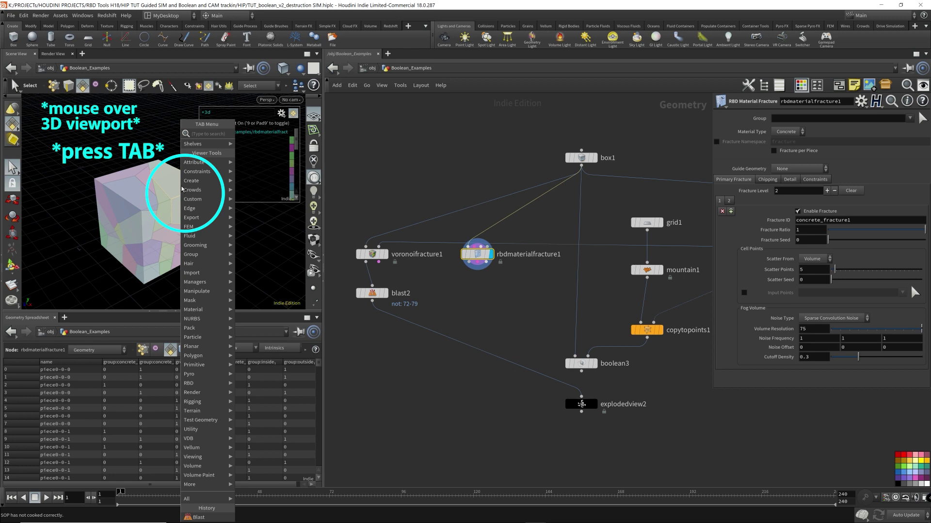
type("blast")
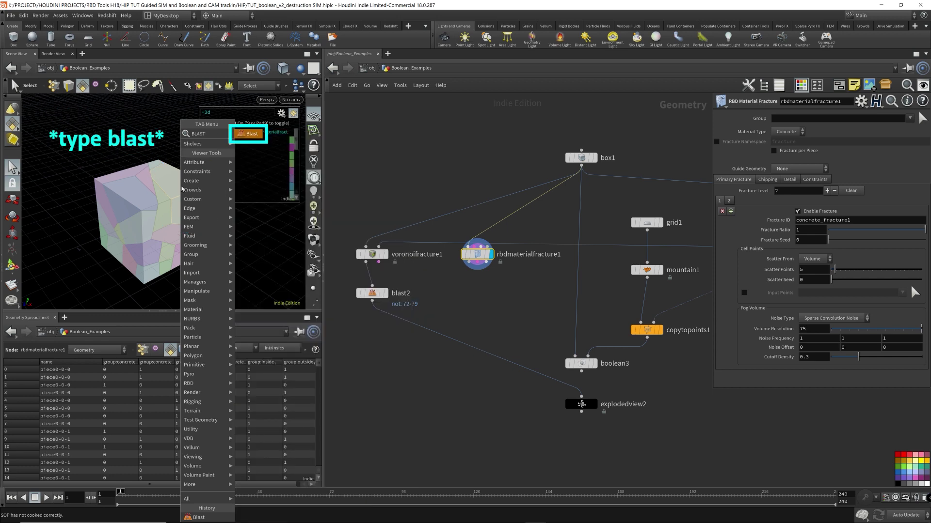
key("Return")
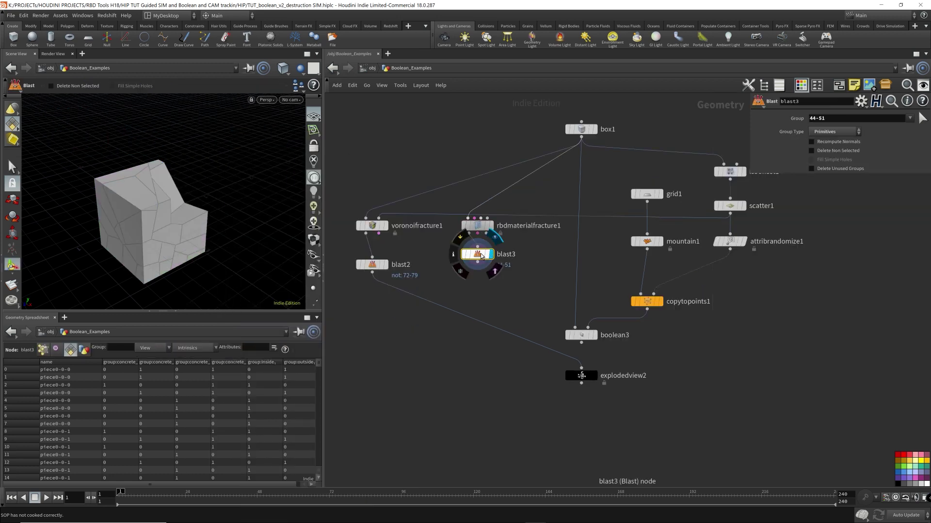
left_click(480, 271)
left_click_drag(480, 272, 479, 267)
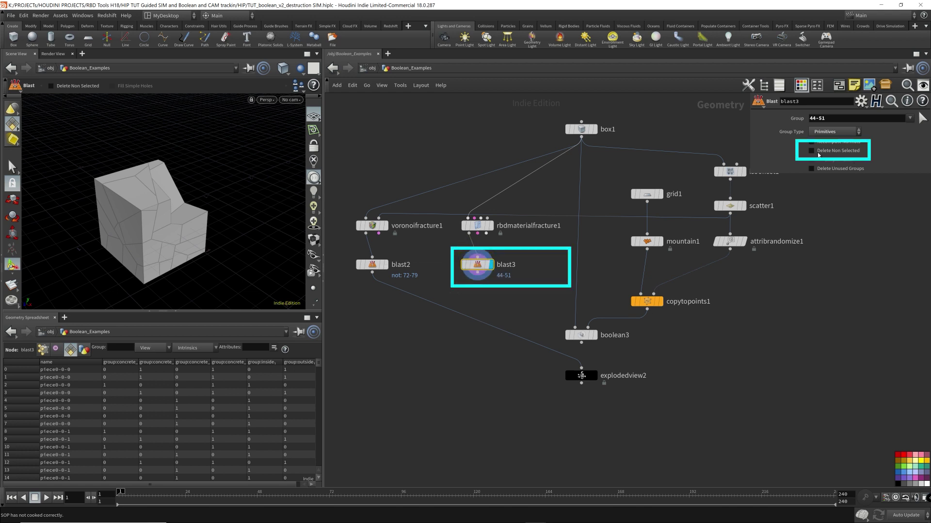
- Make blast3 keep only primitives 44-51 and template rbdmaterialfracture1 as a wireframe around the isolated piece
left_click(811, 151)
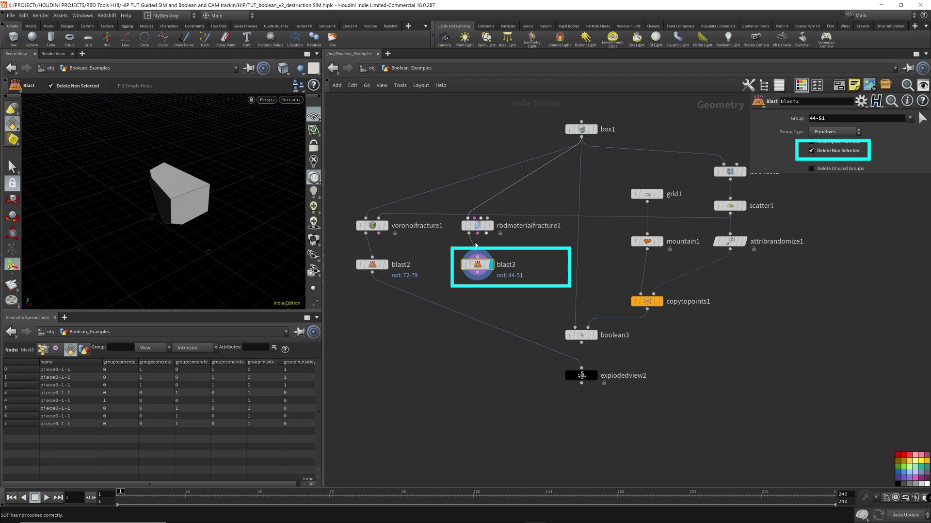
left_click(488, 225)
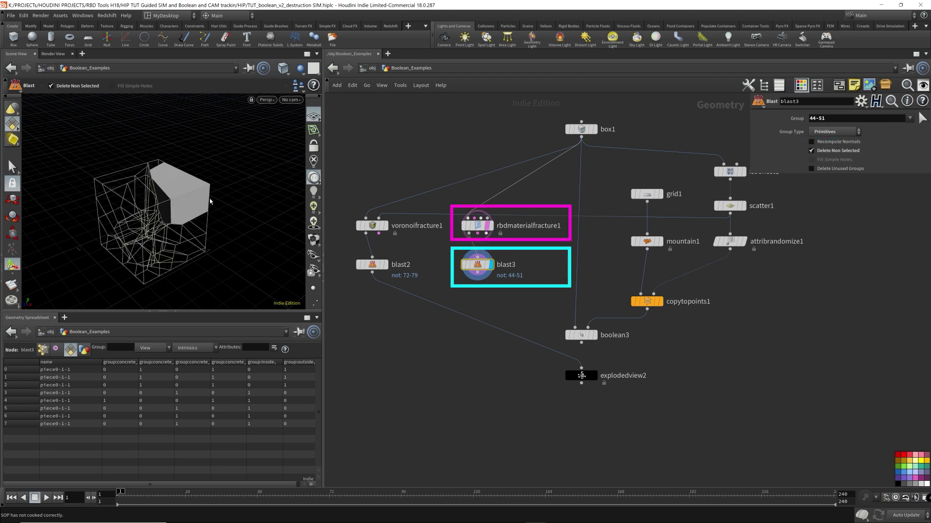
key("Escape")
left_click_drag(210, 204, 188, 202)
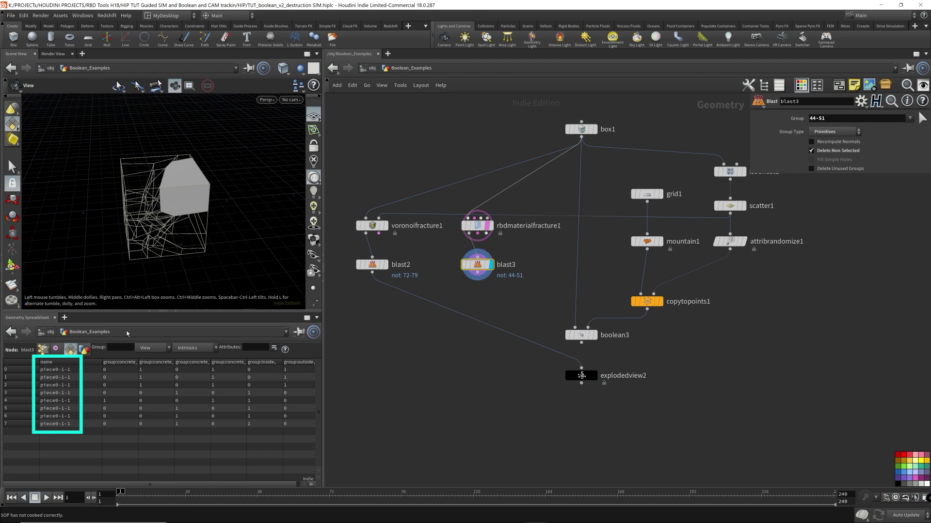
mouse_move(189, 202)
left_mouse_down()
mouse_move(260, 187)
mouse_move(159, 212)
mouse_move(156, 205)
left_mouse_up()
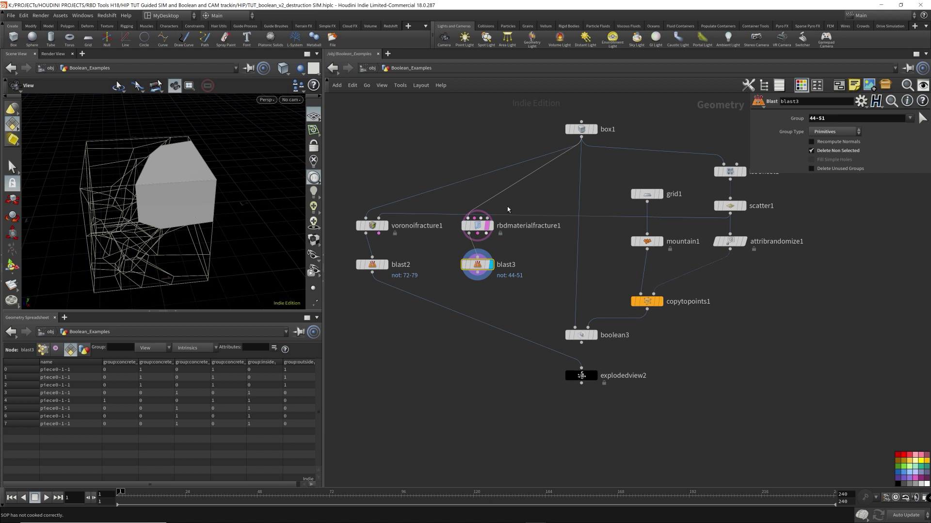
- Display boolean3, move explodedview2 down to make room, and place an Assemble node between them
left_click(582, 336)
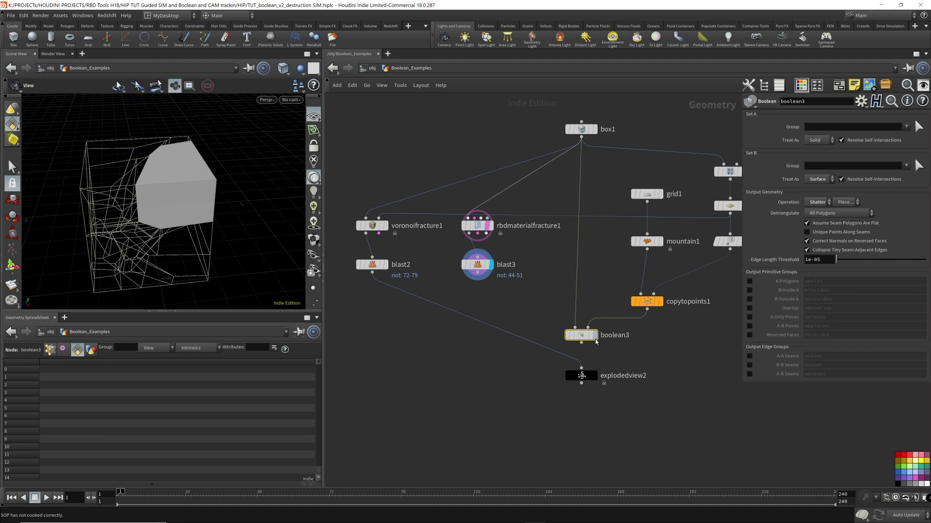
left_click(595, 339)
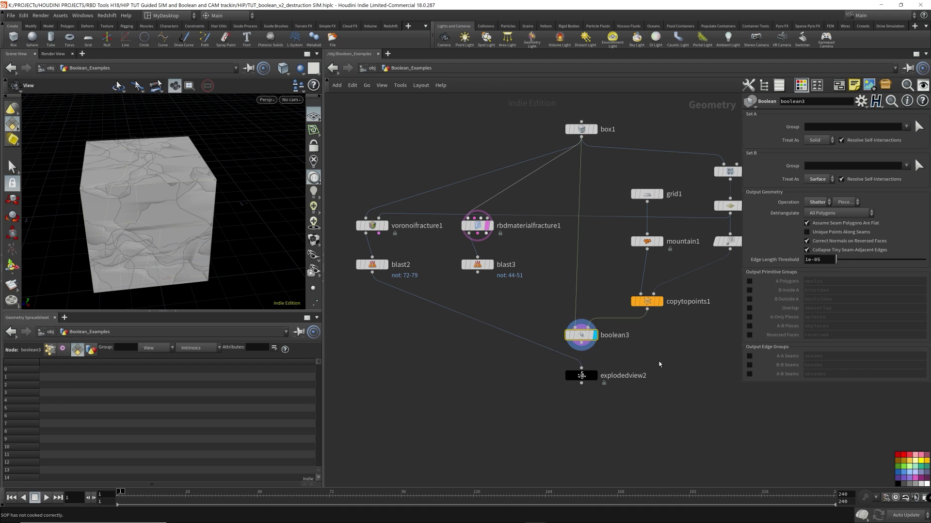
middle_click_drag(659, 361, 575, 348)
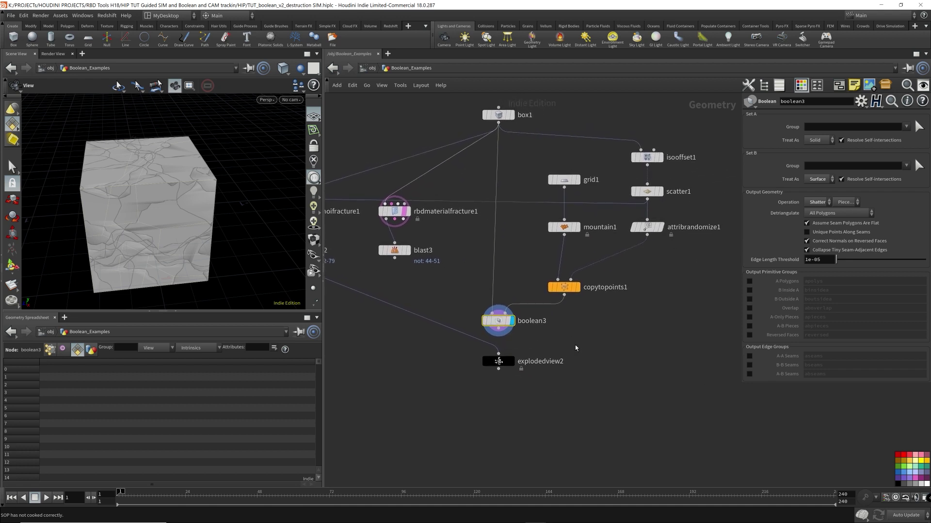
left_click_drag(499, 362, 500, 408)
key("Tab")
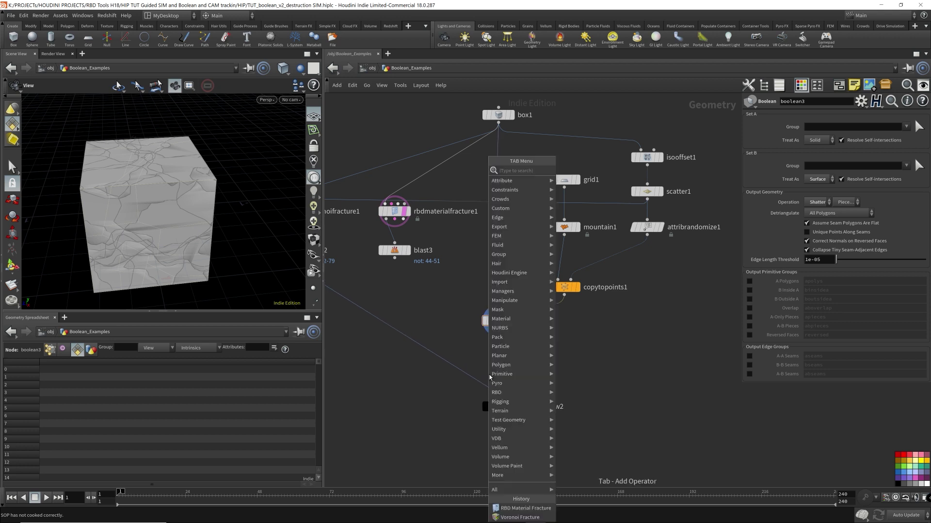
type("as")
key("Return")
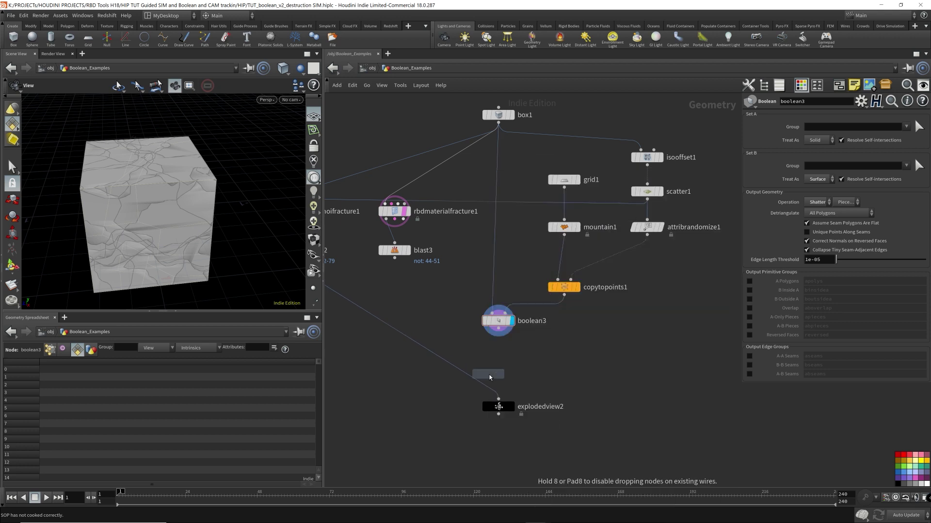
left_click(496, 362)
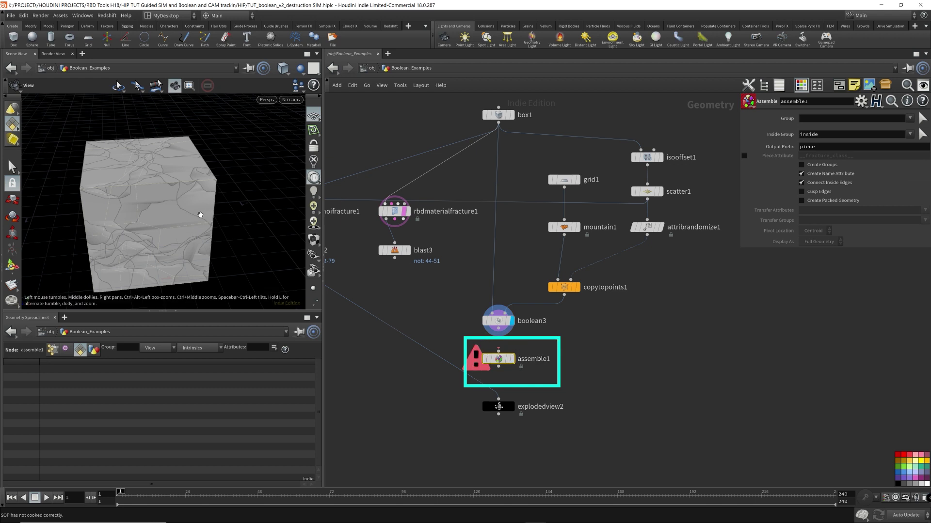
- Wire boolean3 into assemble1 and assemble1 into explodedview2, and display assemble1
left_click(498, 321)
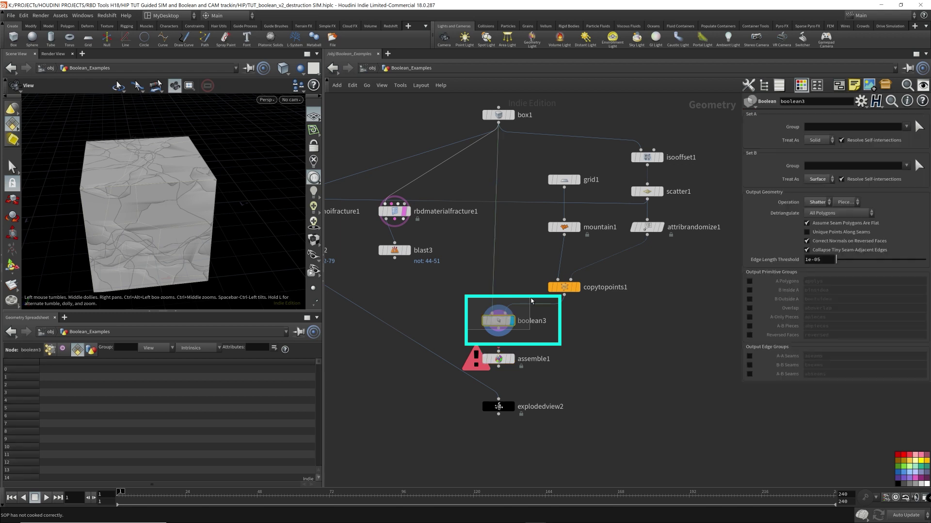
left_click(498, 331)
left_click(498, 350)
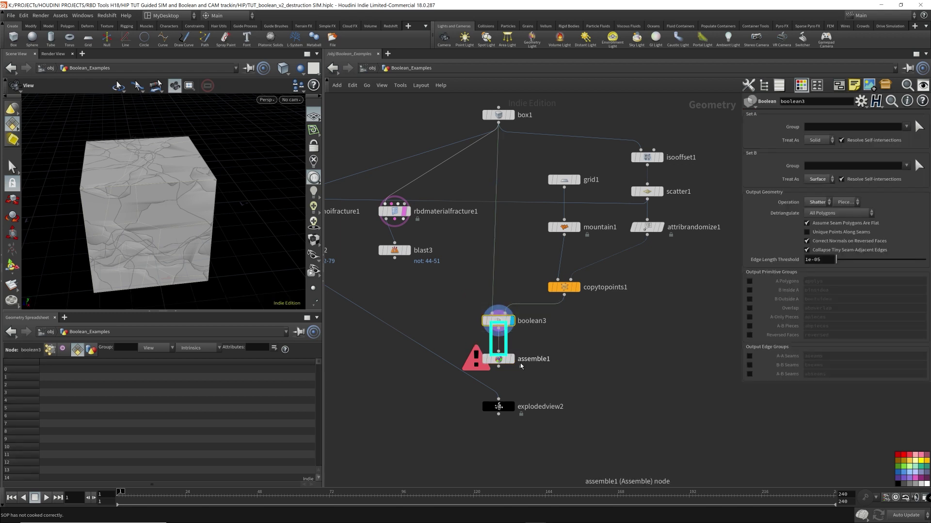
left_click(504, 362)
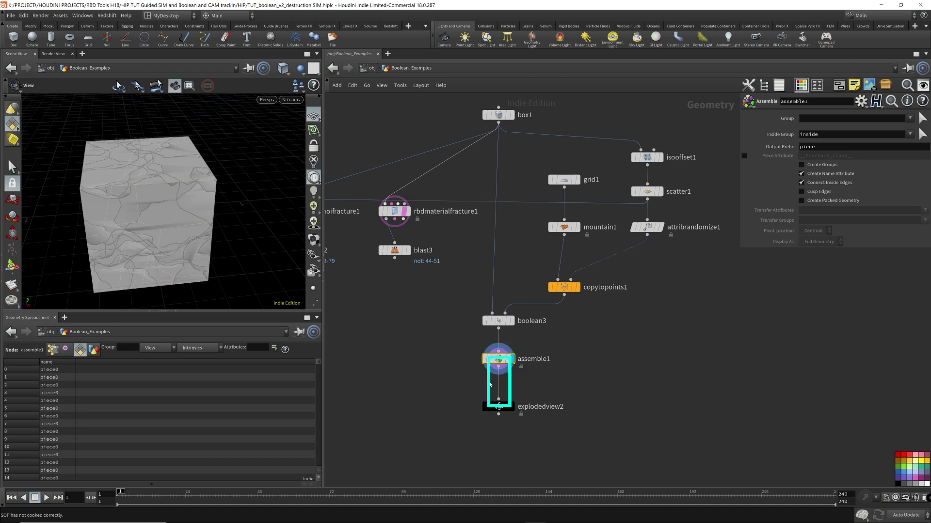
left_click(499, 406)
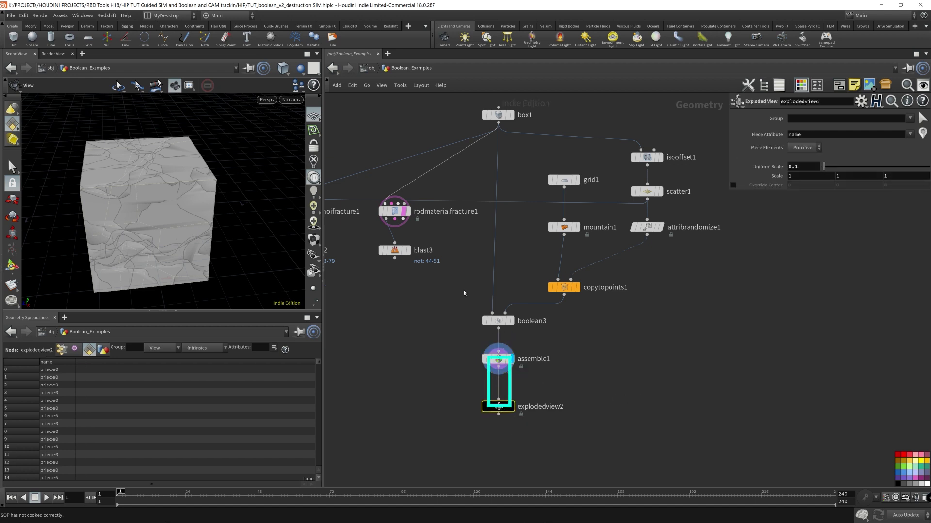
left_click(497, 359)
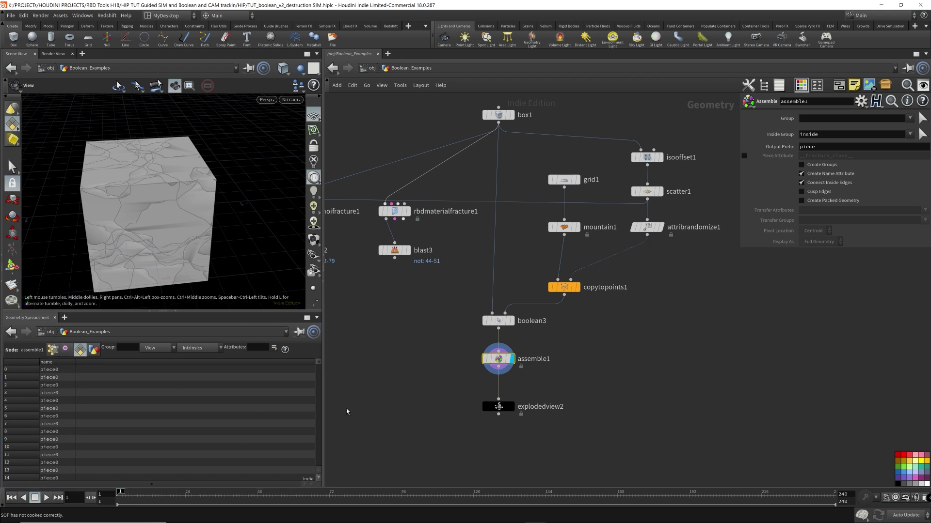
left_click(13, 169)
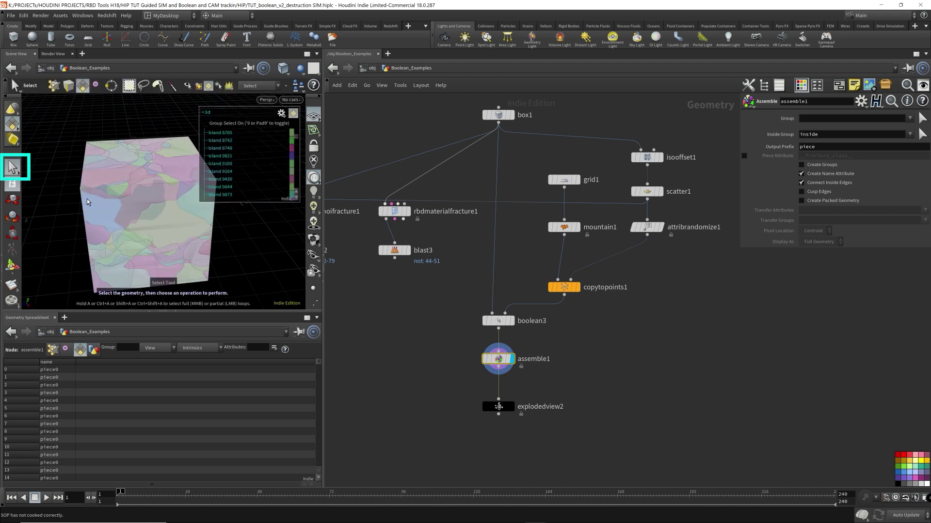
right_click_drag(260, 211, 175, 212, "alt")
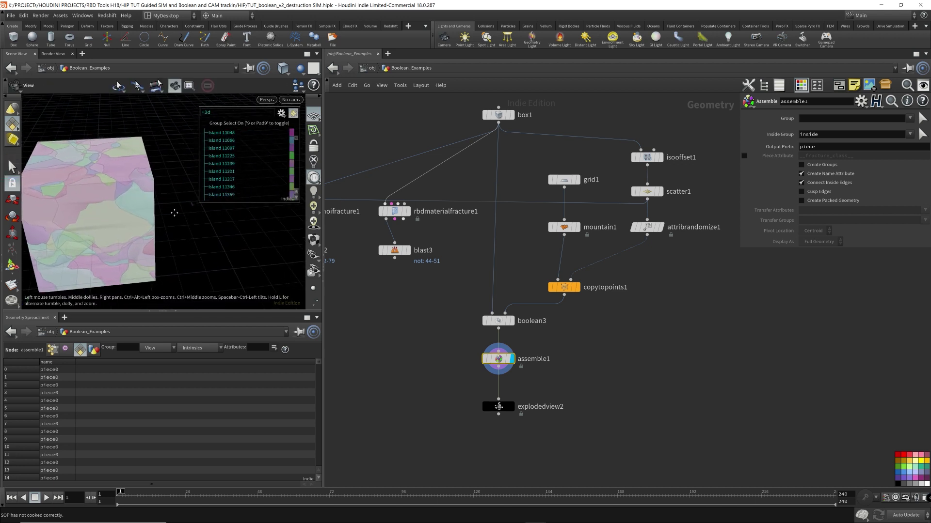
left_click_drag(152, 177, 224, 179, "alt")
right_click_drag(224, 179, 151, 193, "alt")
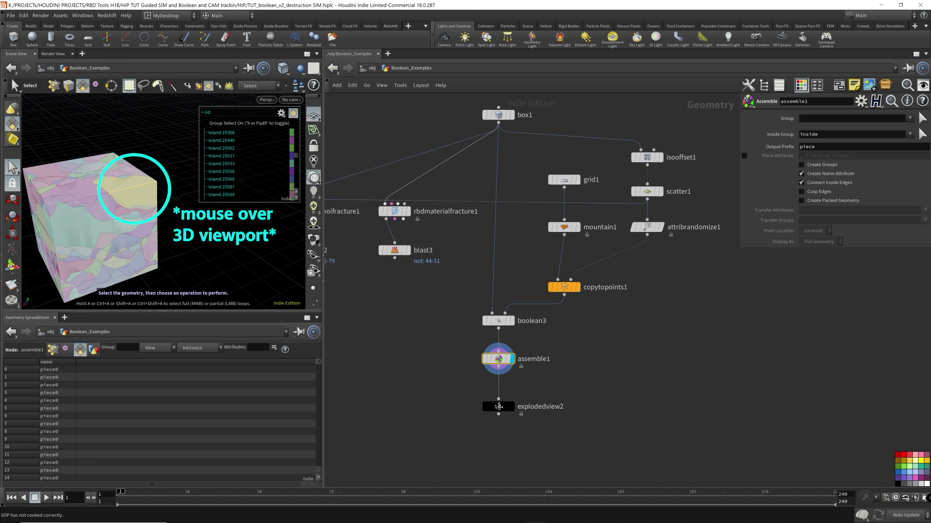
key("Tab")
type("blast")
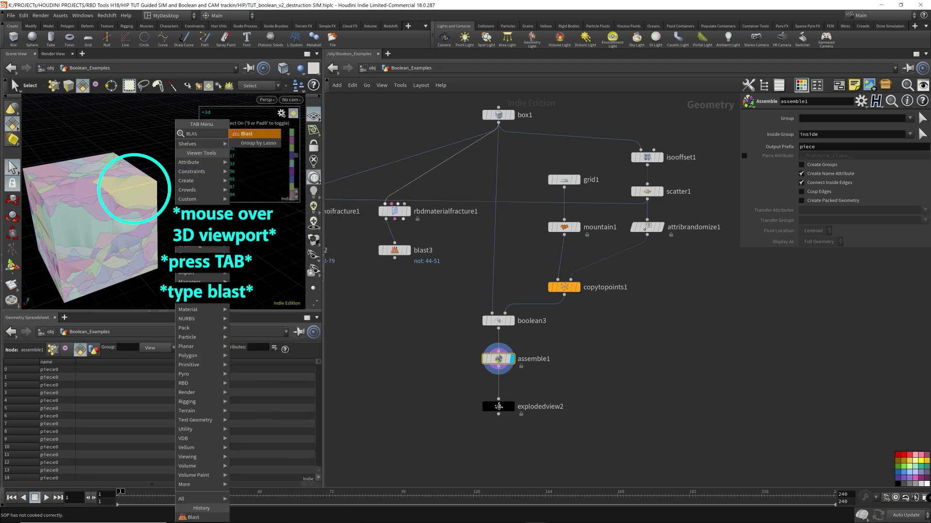
key("Return")
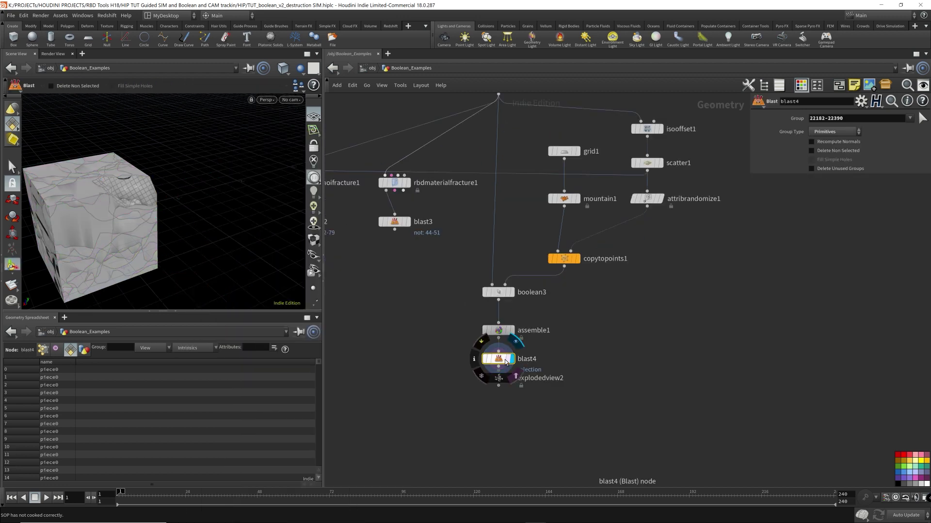
left_click_drag(499, 379, 500, 399)
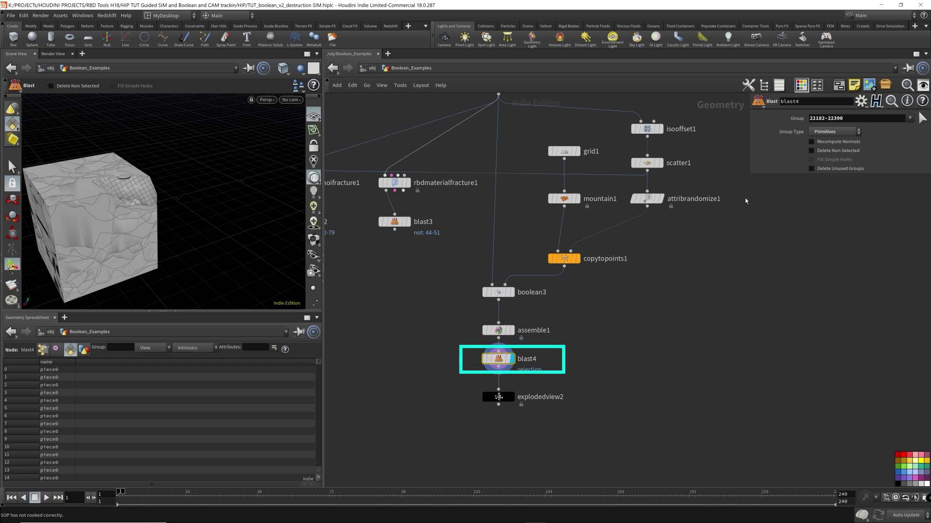
- Make blast4 delete the non-selected primitives, template assemble1 around the remaining piece, and review the piece's name attribute
left_click(826, 152)
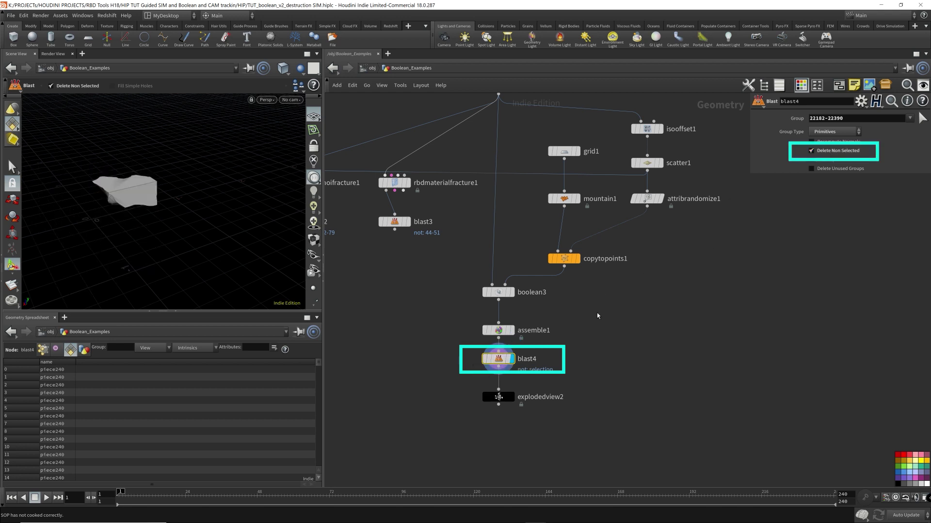
left_click(509, 330)
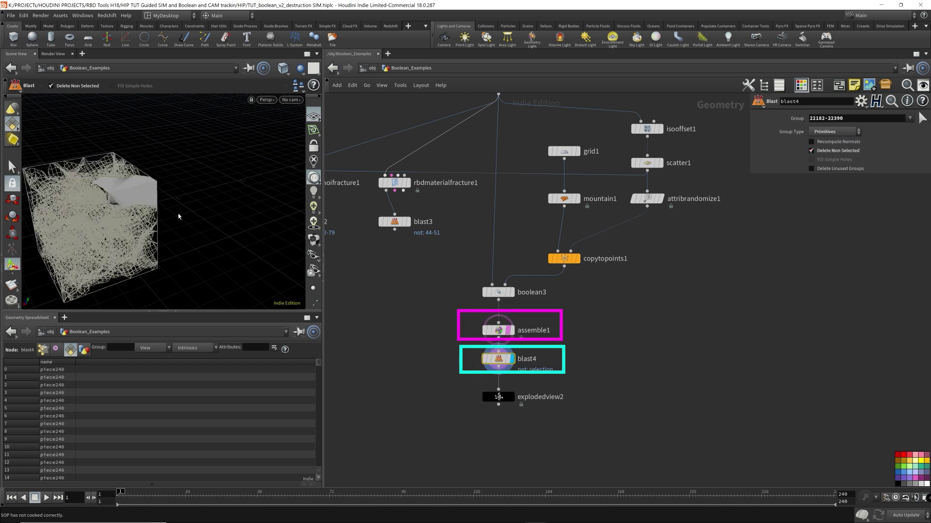
key("Escape")
left_click_drag(198, 210, 139, 170)
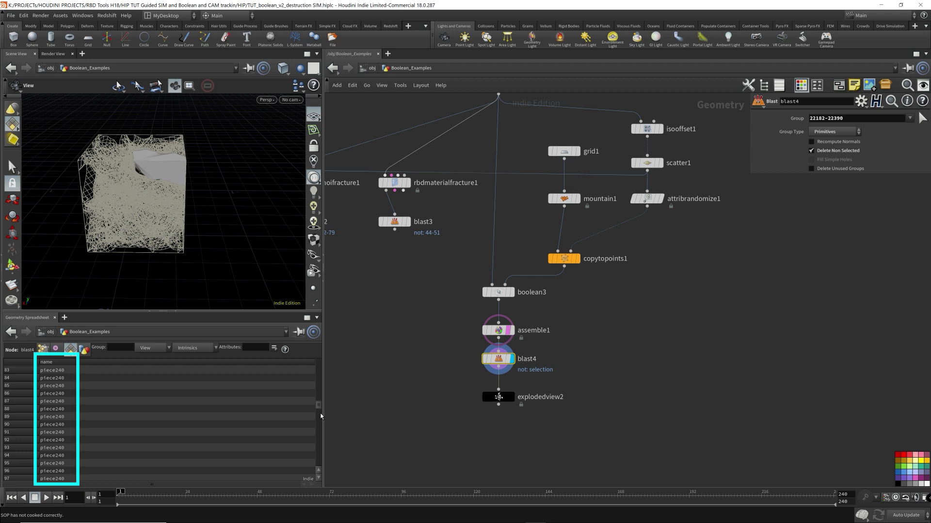
- Move explodedview2 aside and connect a Null node named OUT_RBD_Source below blast4
left_click_drag(498, 397, 393, 418)
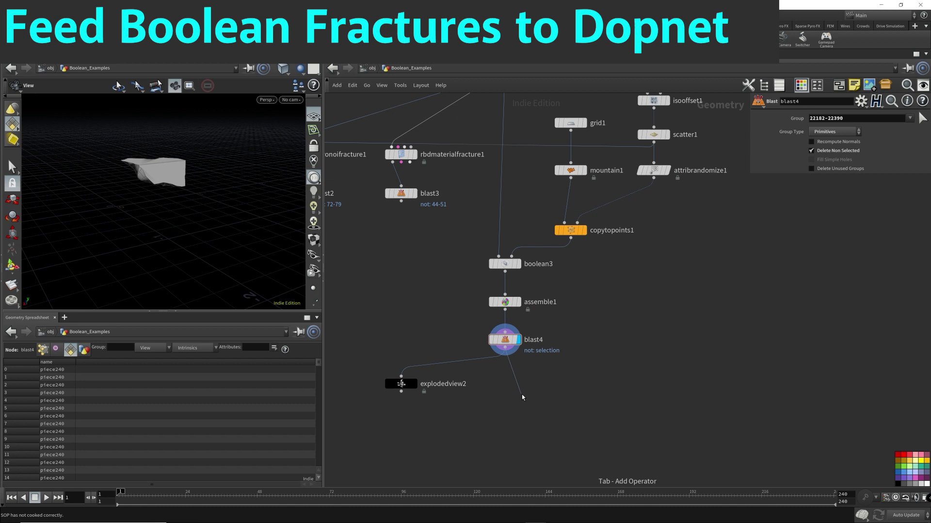
left_click(505, 409)
type("o")
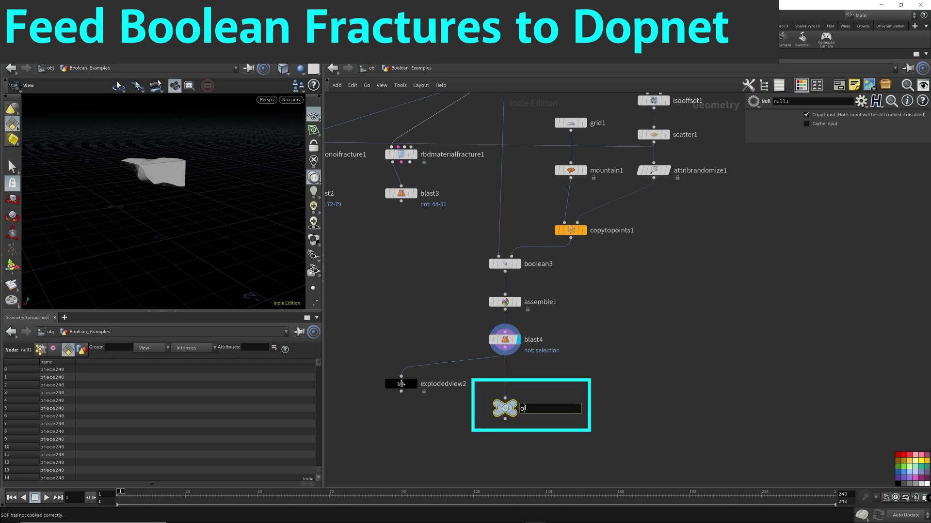
key("BackSpace")
type("OUT_RBD_Source")
key("Return")
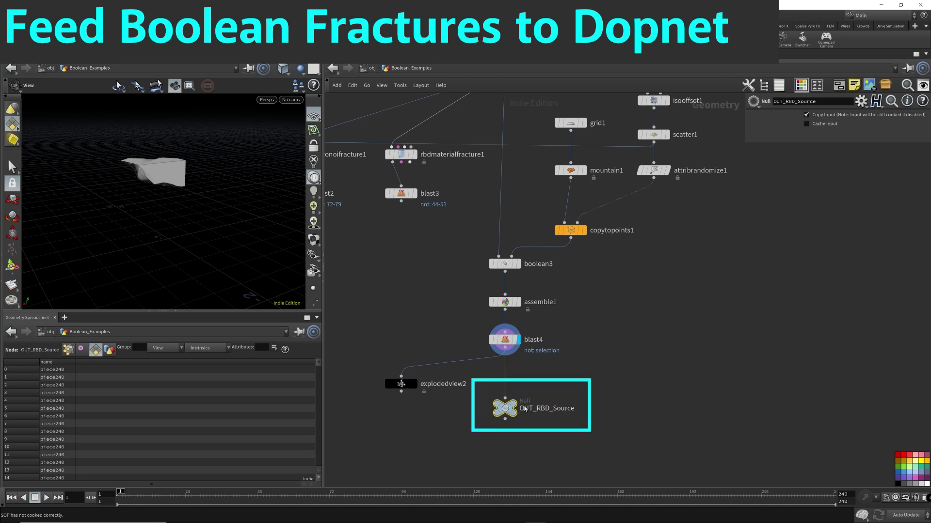
- Add a DOP Network node below OUT_RBD_Source and display it
middle_click_drag(534, 475, 550, 340)
left_click(542, 342)
key("Tab")
type("dopnet")
key("Return")
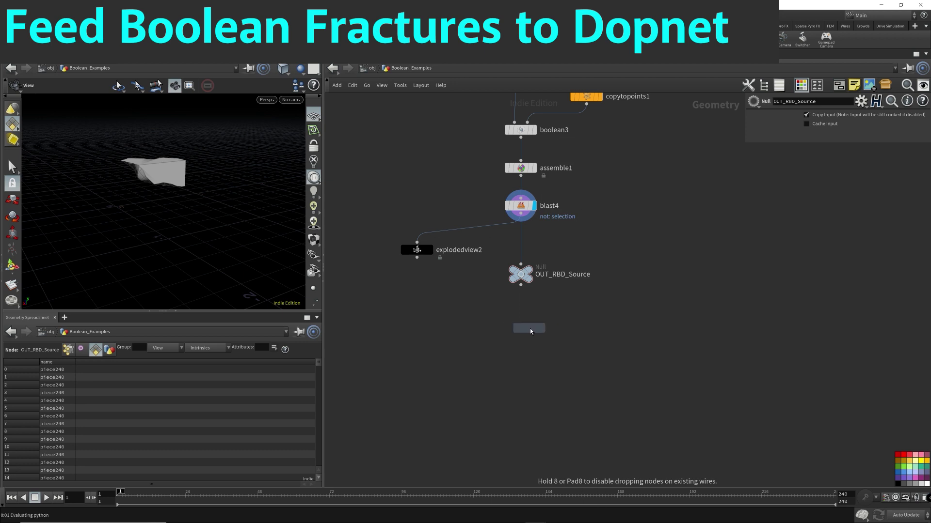
left_click(522, 330)
left_click(534, 330)
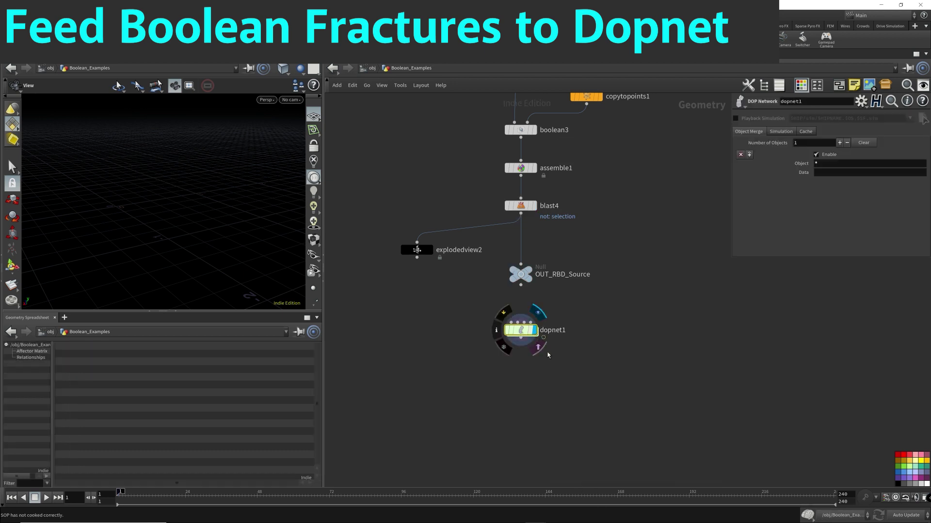
- Enter dopnet1 and place an RBD Fractured Object node above the output node
double_click(522, 331)
key("Tab")
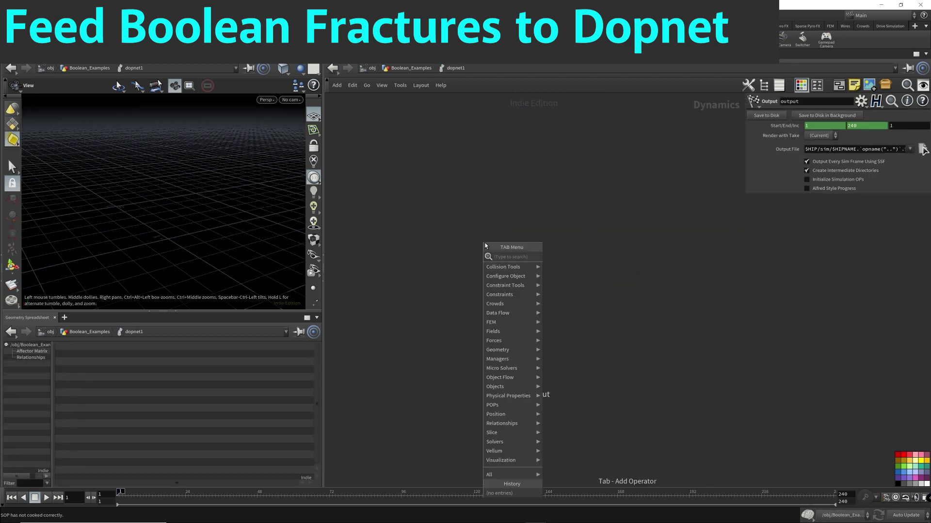
type("rbd fra")
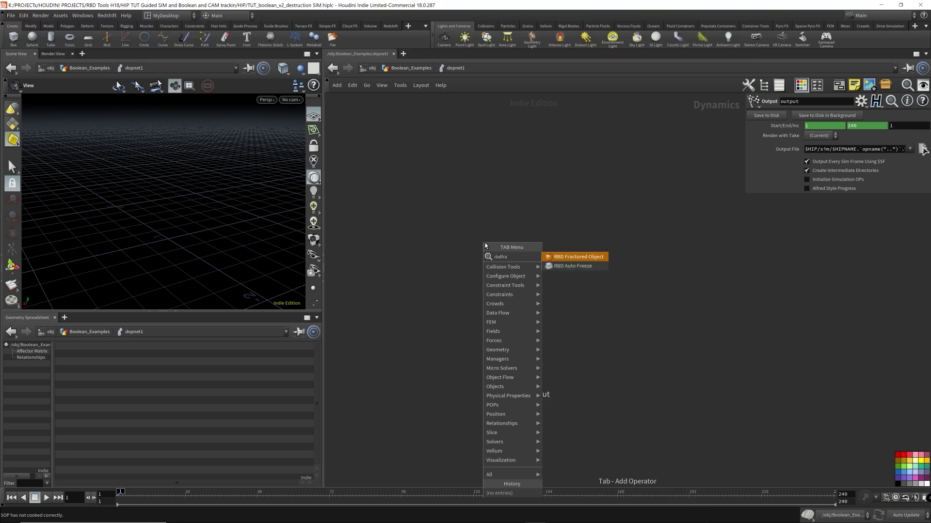
key("Return")
left_click(504, 158)
- Add a Rigid Body Solver node below rbdfracturedobject1
key("Tab")
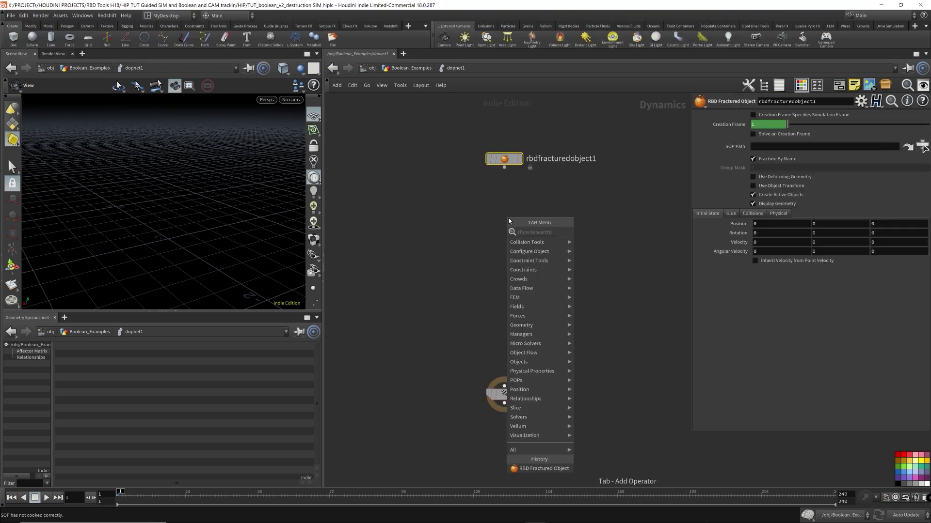
type("rig")
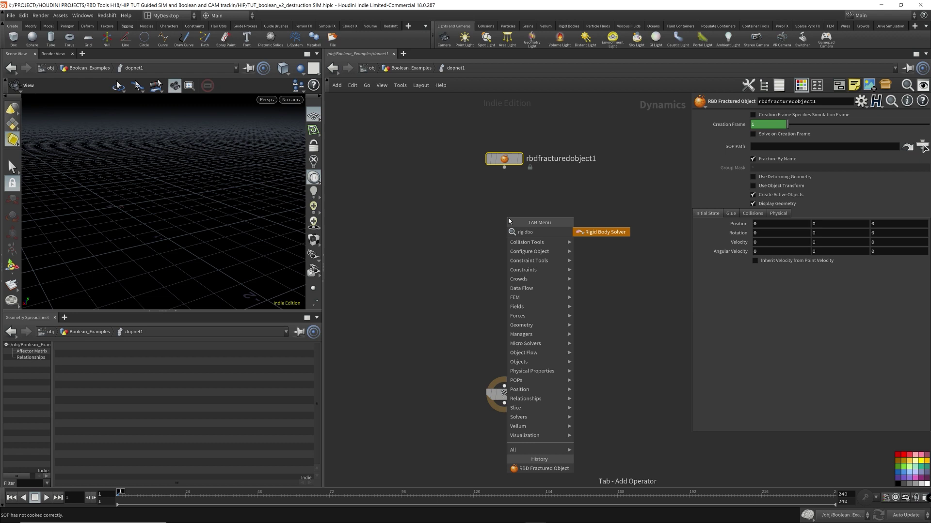
type("idbo")
key("Return")
left_click(508, 218)
- Add a Gravity Force node below rigidbodysolver1 and wire rbdfracturedobject1, rigidbodysolver1, gravity1 and output into one chain
key("Tab")
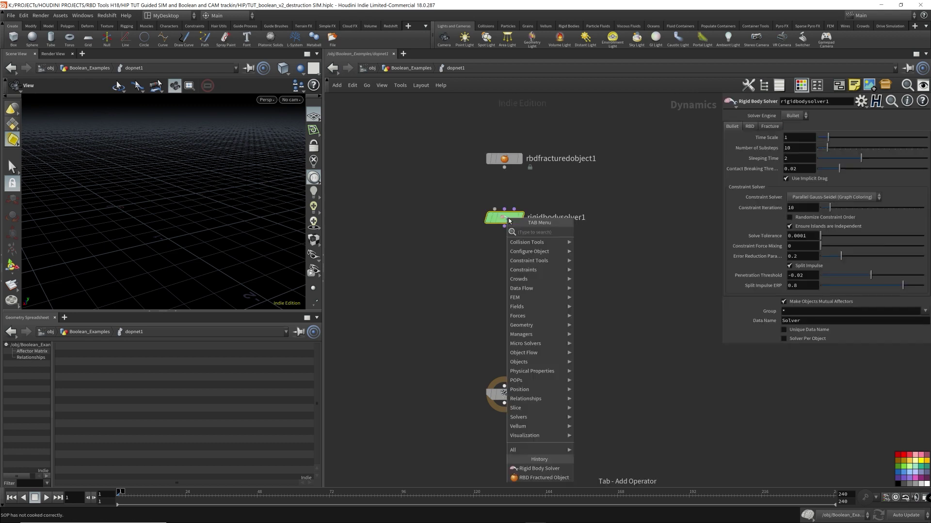
type("gravi")
key("Return")
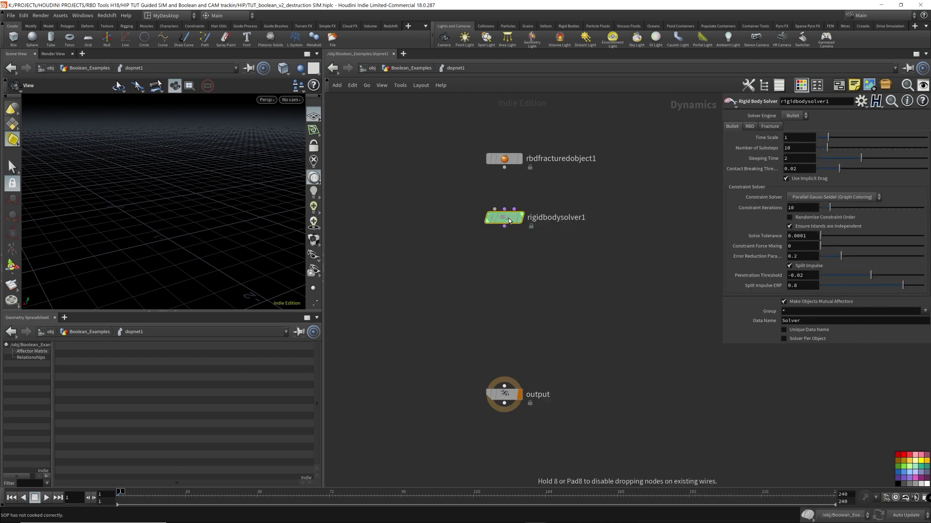
left_click(506, 274)
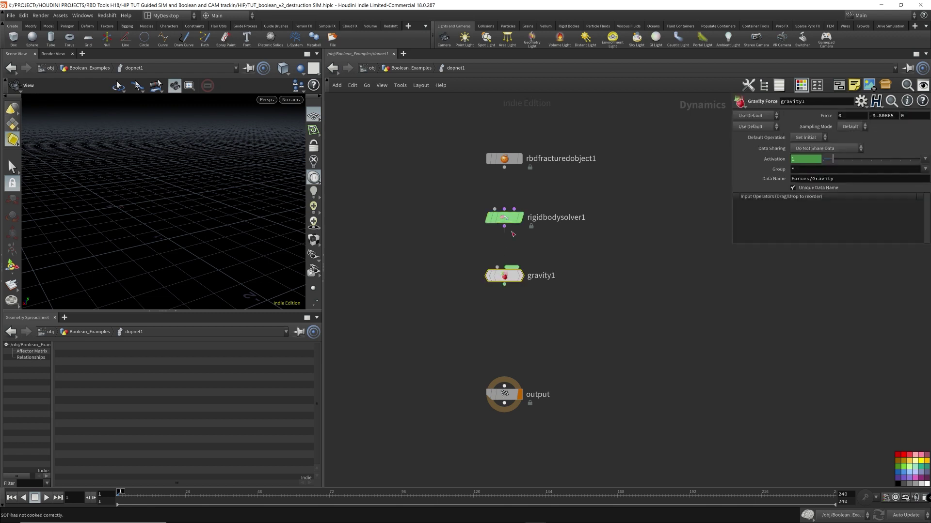
left_click_drag(505, 168, 504, 386)
- Insert a Merge node into the wire between gravity1 and output
key("Tab")
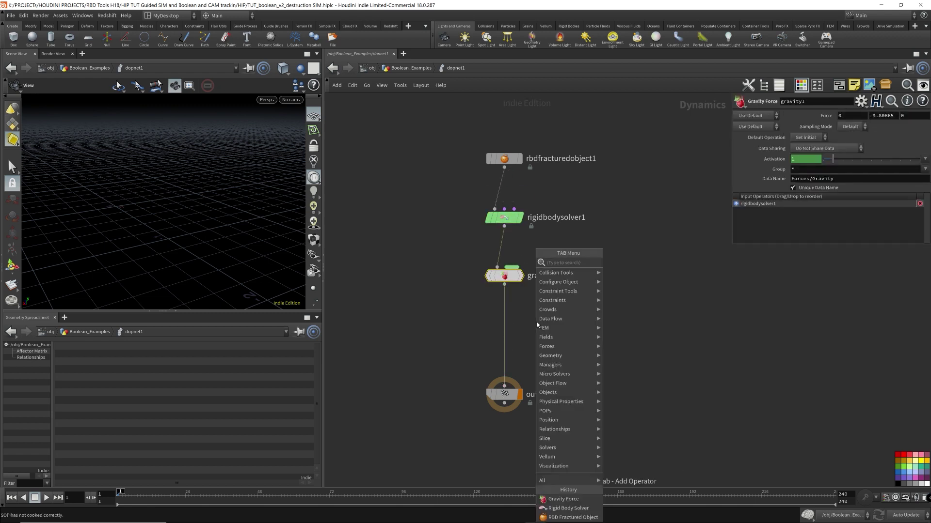
type("mer")
key("Return")
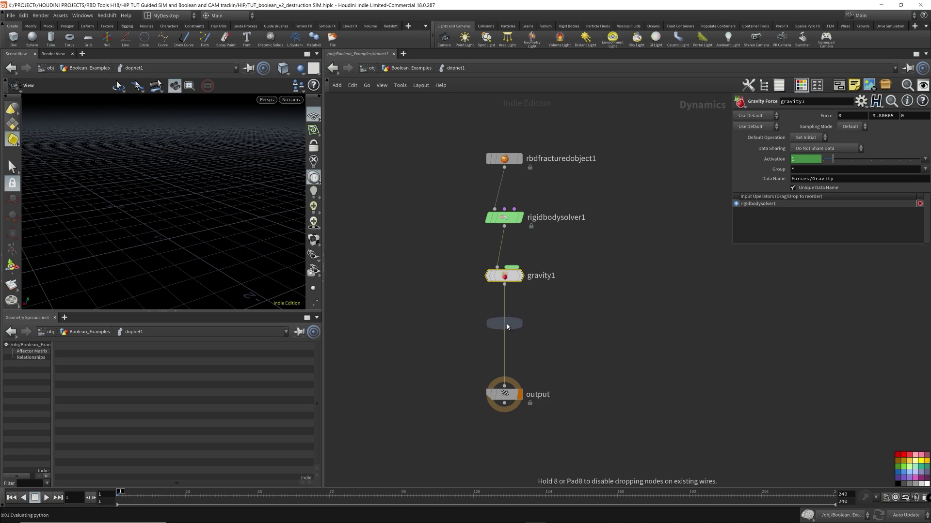
left_click(507, 323)
- Add a Ground Plane node beside gravity1 and connect it to merge1
key("Tab")
type("ground")
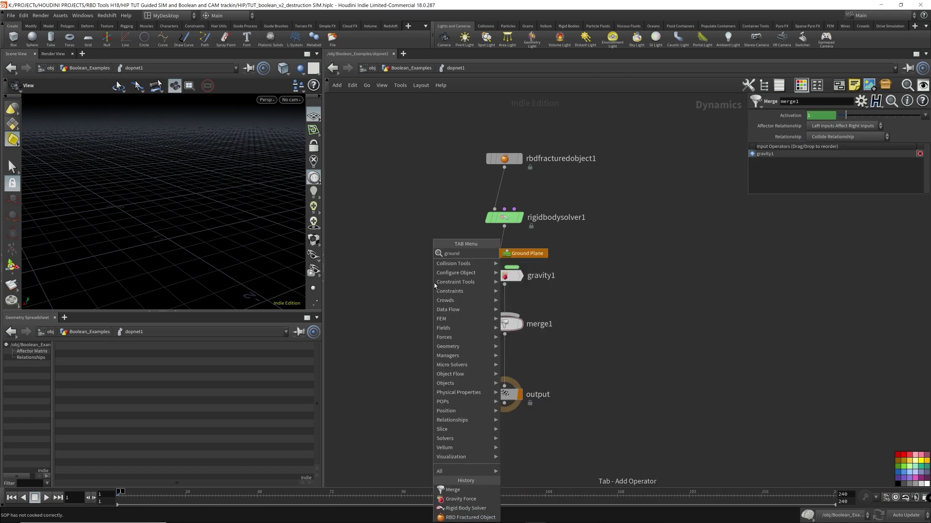
key("Return")
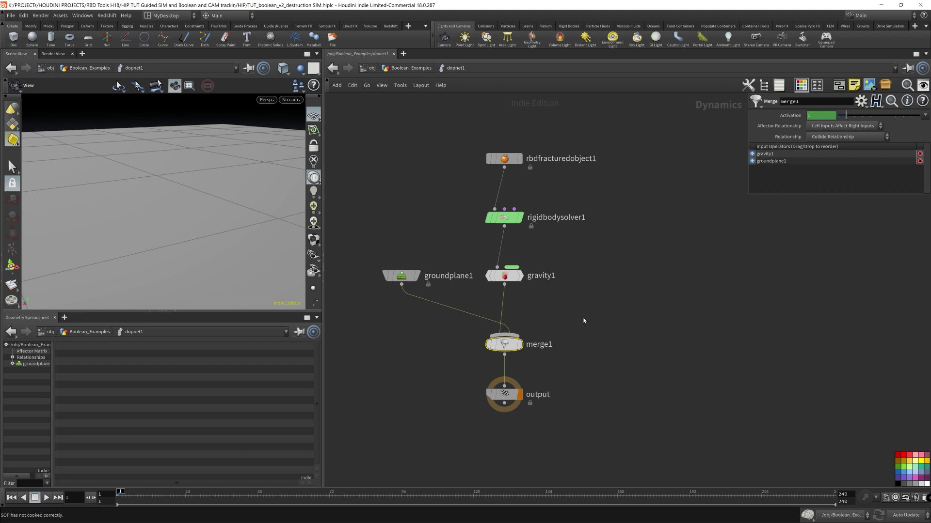
left_click_drag(357, 326, 410, 234)
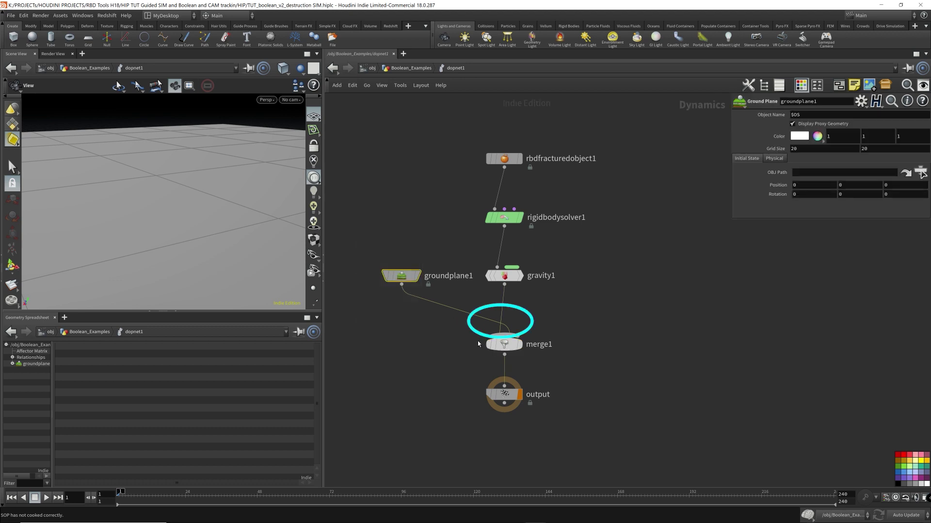
- Reorder the inputs of merge1 so that groundplane1 comes before gravity1
left_click_drag(464, 426, 592, 88)
left_click(436, 330)
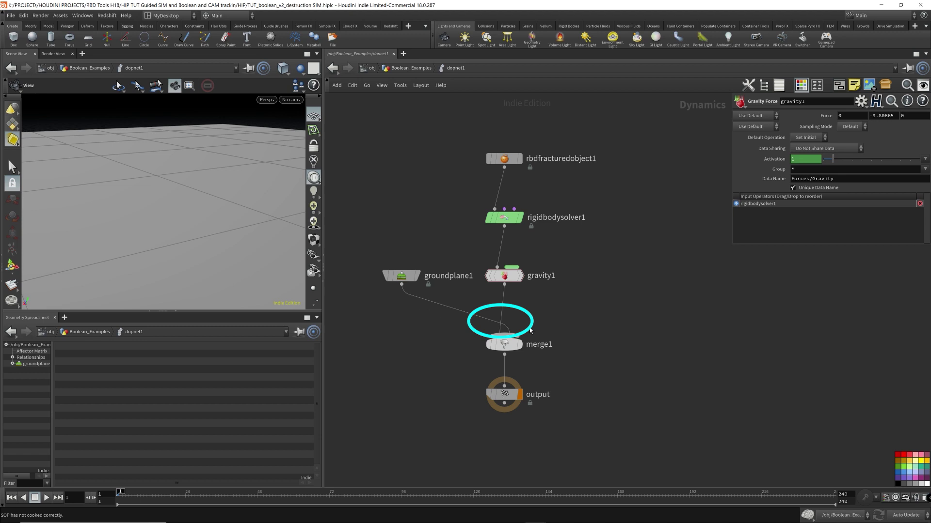
left_click(504, 344)
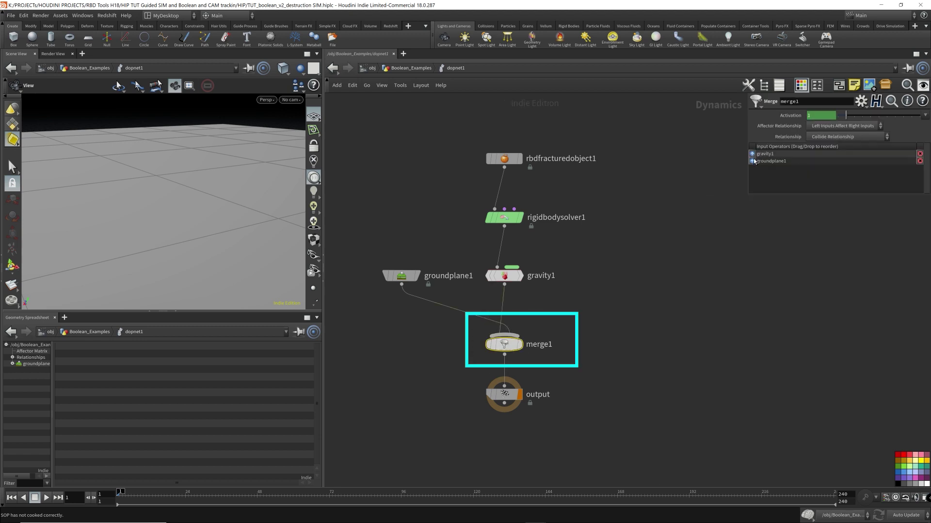
left_click_drag(754, 161, 754, 153)
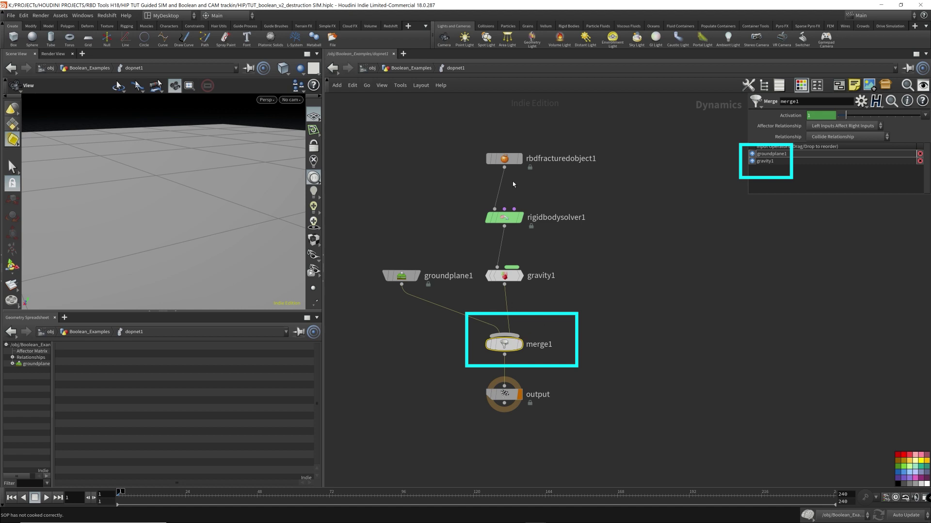
- Set the SOP Path of rbdfracturedobject1 to /obj/Boolean_Examples/OUT_RBD_Source
left_click_drag(469, 168, 662, 123)
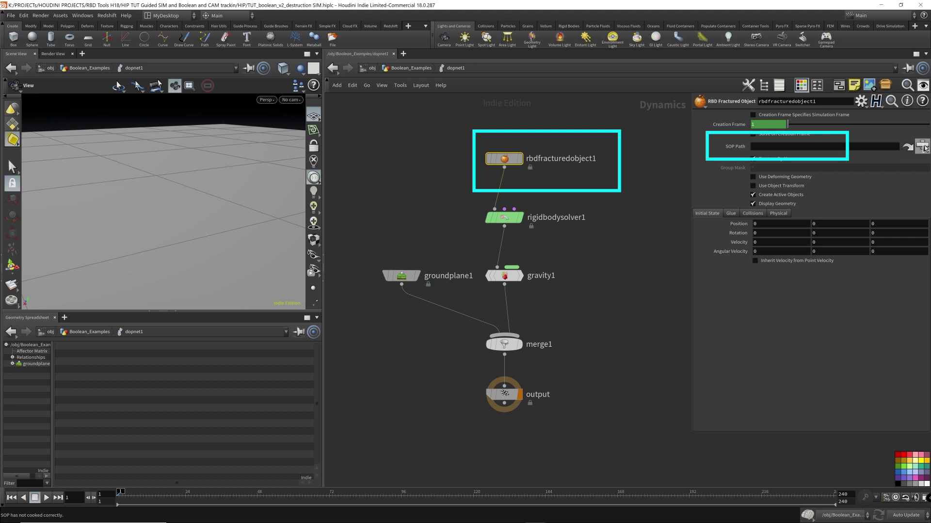
left_click(922, 146)
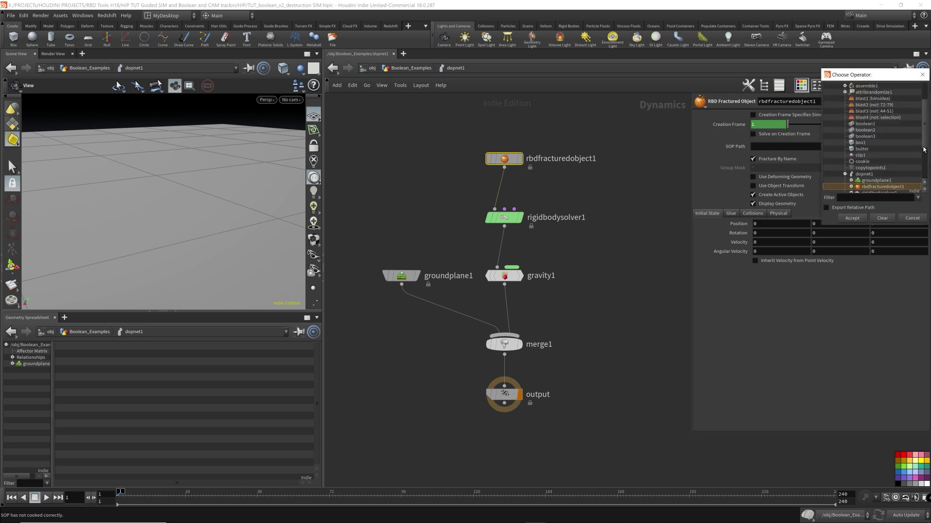
scroll(886, 142, "up", 2)
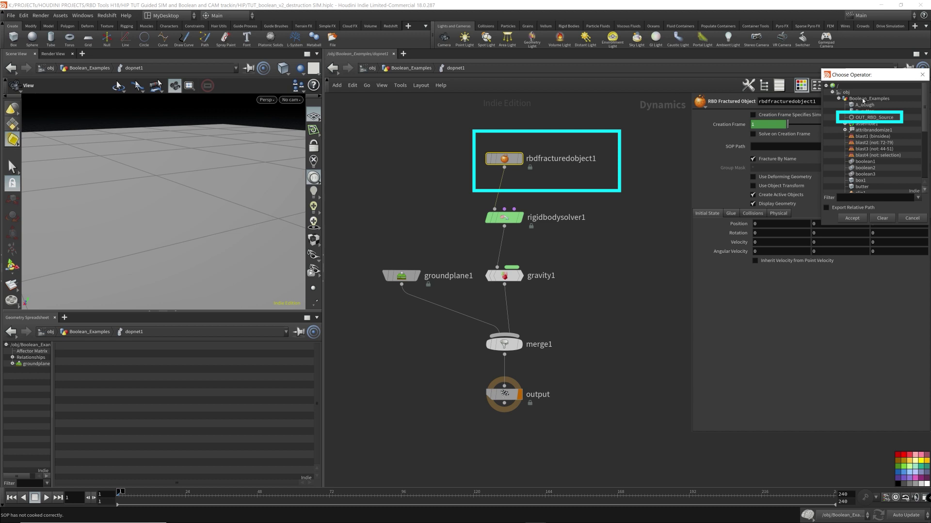
left_click(861, 117)
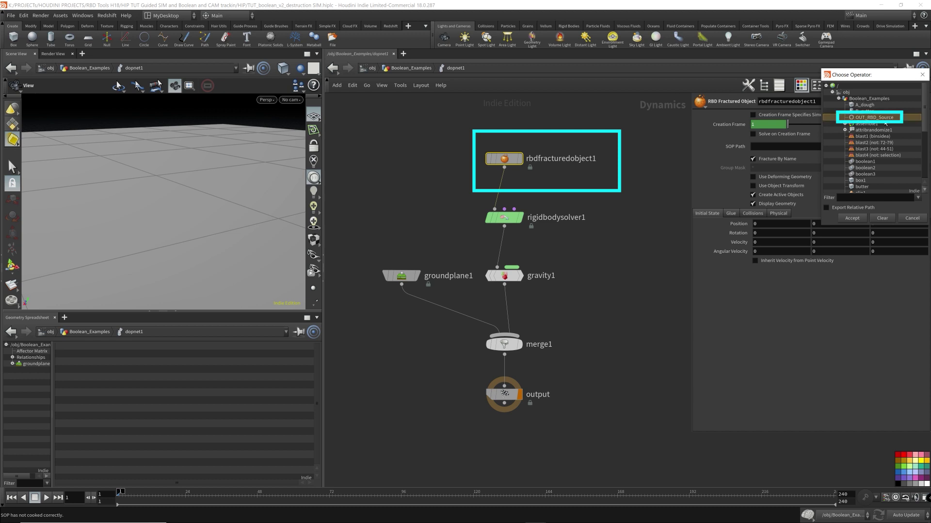
left_click(851, 218)
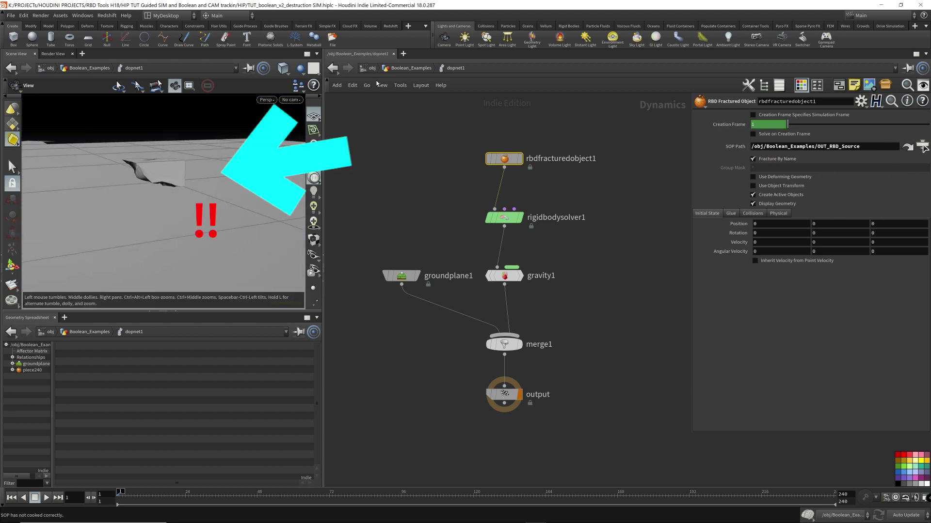
- Return to the Boolean_Examples network, move blast4 aside above explodedview2, and color blast4 black
left_click(411, 67)
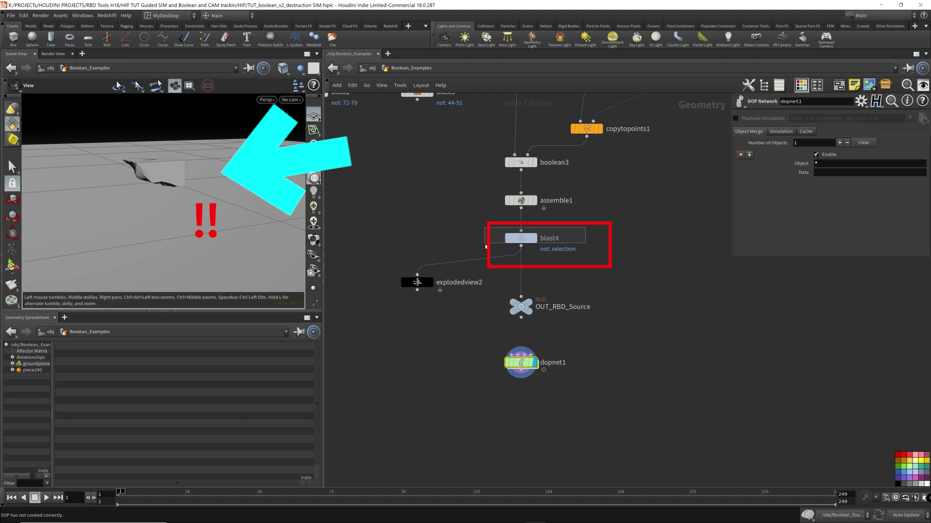
left_click_drag(485, 246, 418, 237)
left_click_drag(514, 232, 531, 196)
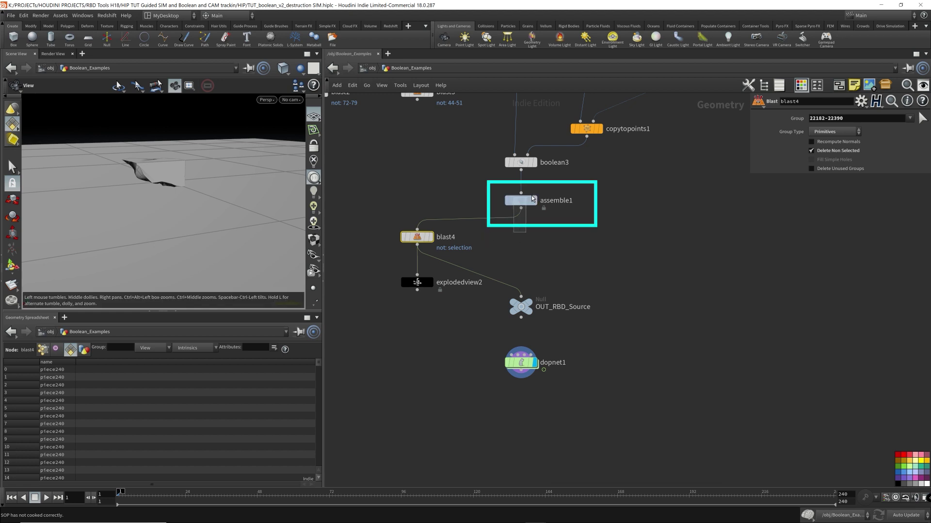
left_click(532, 199)
left_click(409, 237)
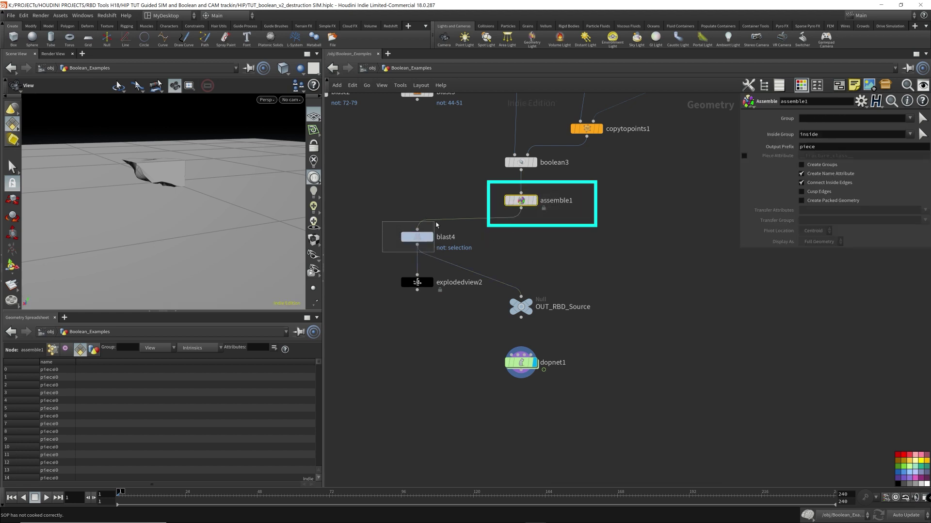
left_click(897, 484)
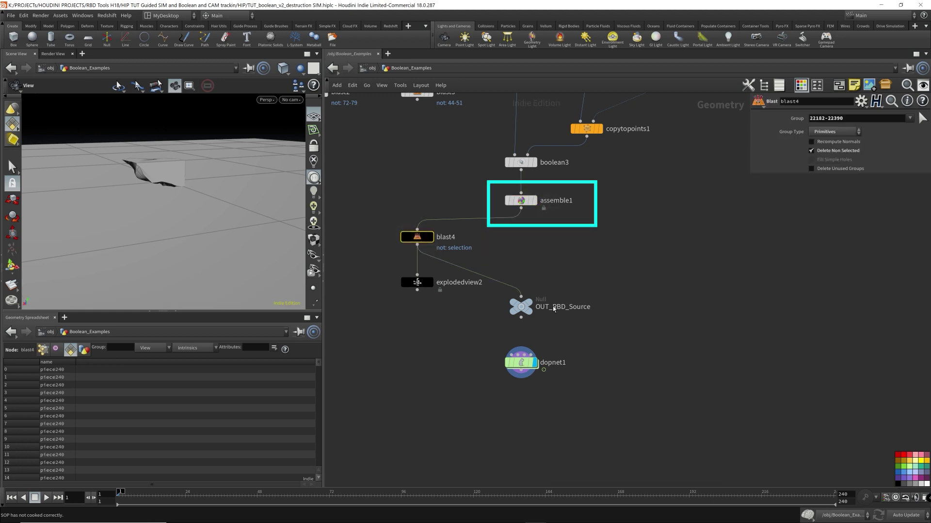
- Wire assemble1 directly into OUT_RBD_Source and move the null up below assemble1
left_click(521, 209)
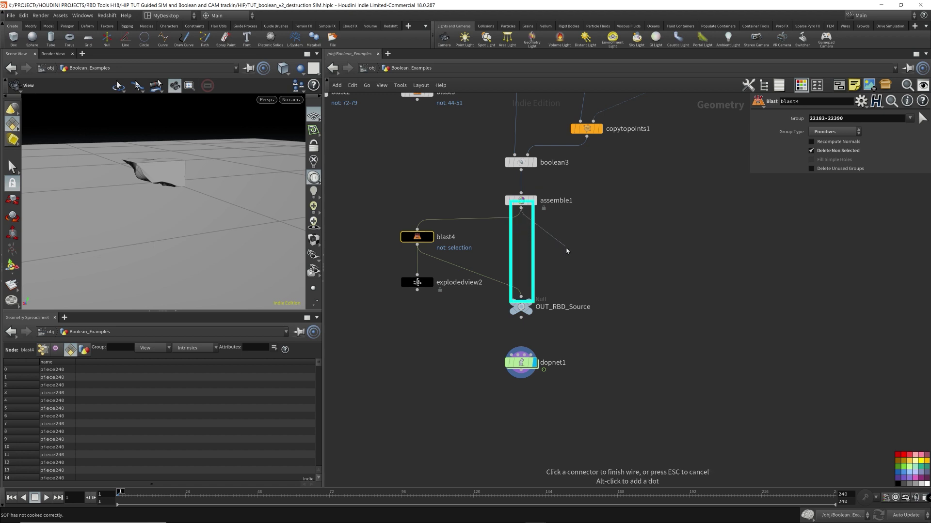
left_click(535, 296)
left_click_drag(521, 307, 521, 250)
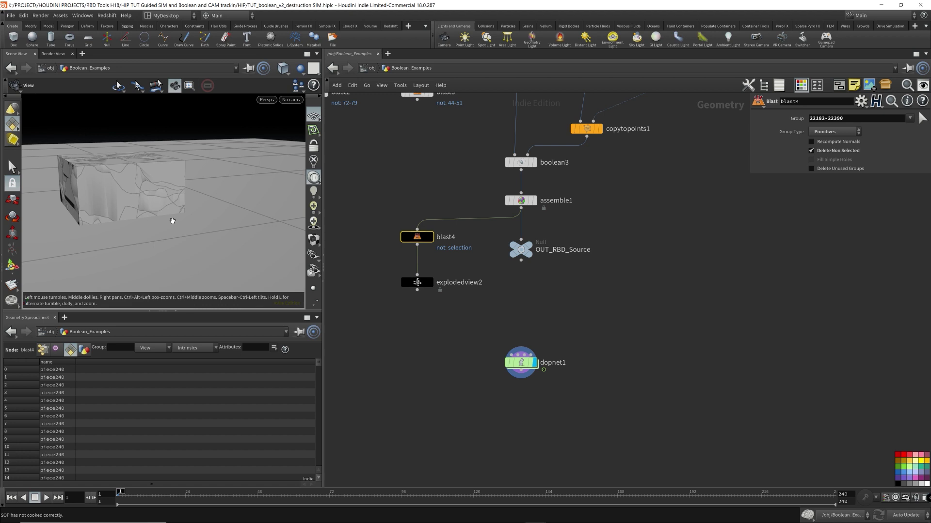
- Display OUT_RBD_Source to check the whole fractured box, then display dopnet1 again and enter it
mouse_move(529, 252)
left_click(537, 233)
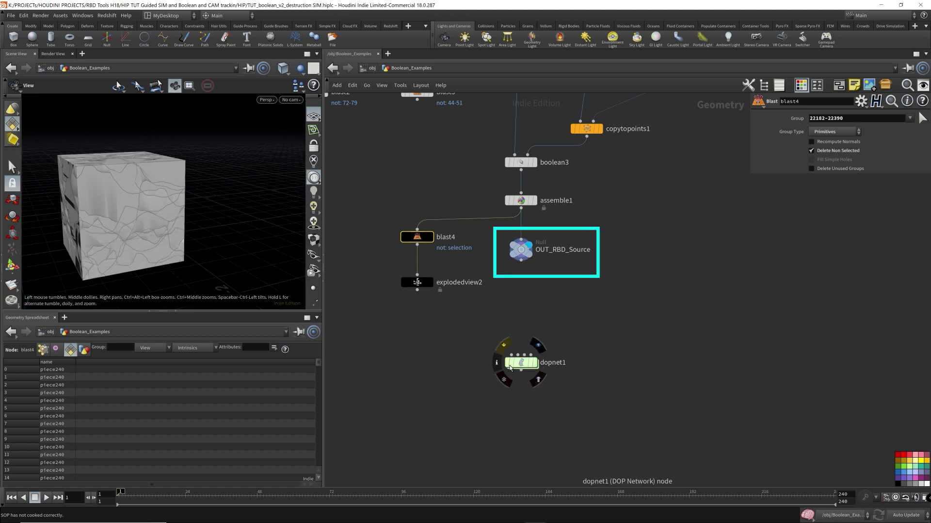
left_click(536, 363)
double_click(523, 363)
mouse_move(125, 193)
left_mouse_down()
mouse_move(152, 171)
mouse_move(133, 172)
mouse_move(185, 200)
mouse_move(125, 184)
mouse_move(170, 207)
mouse_move(190, 201)
mouse_move(209, 219)
left_mouse_up()
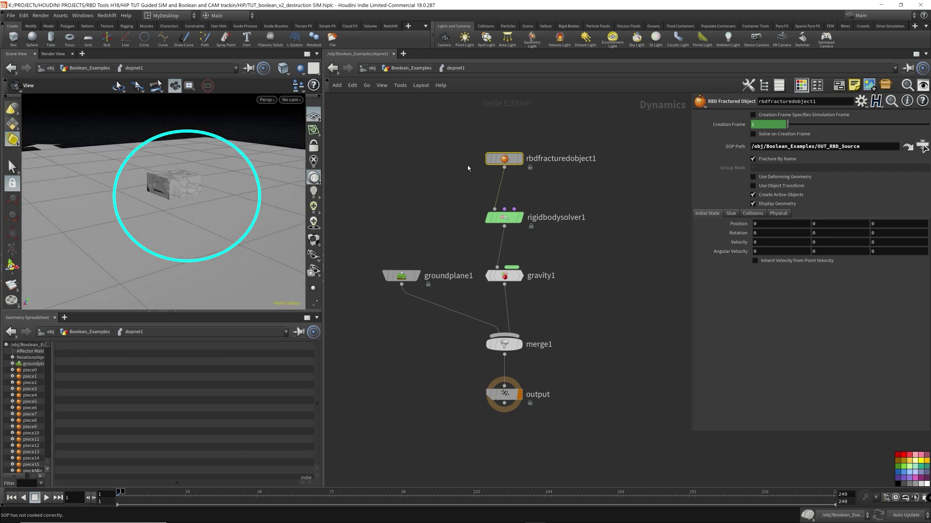
- Set the initial Y position of rbdfracturedobject1 to 2
left_click_drag(442, 170, 578, 136)
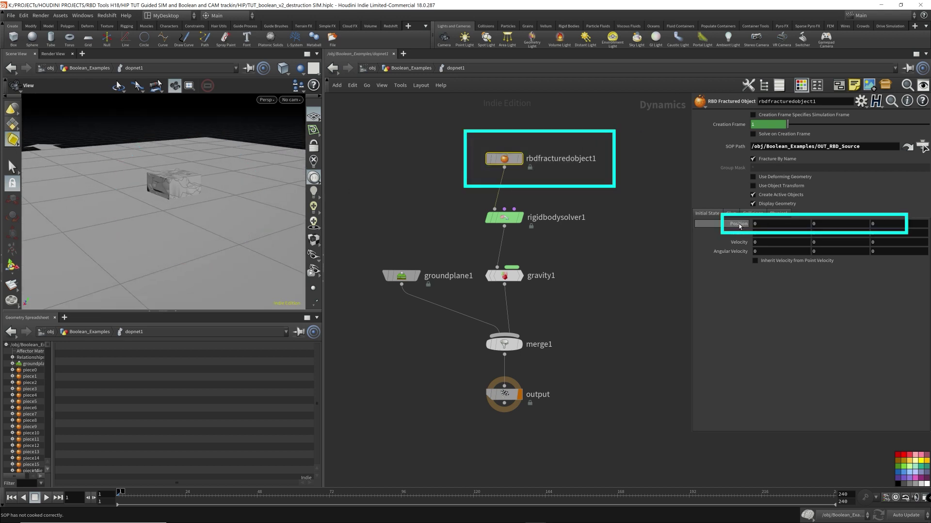
left_click(840, 227)
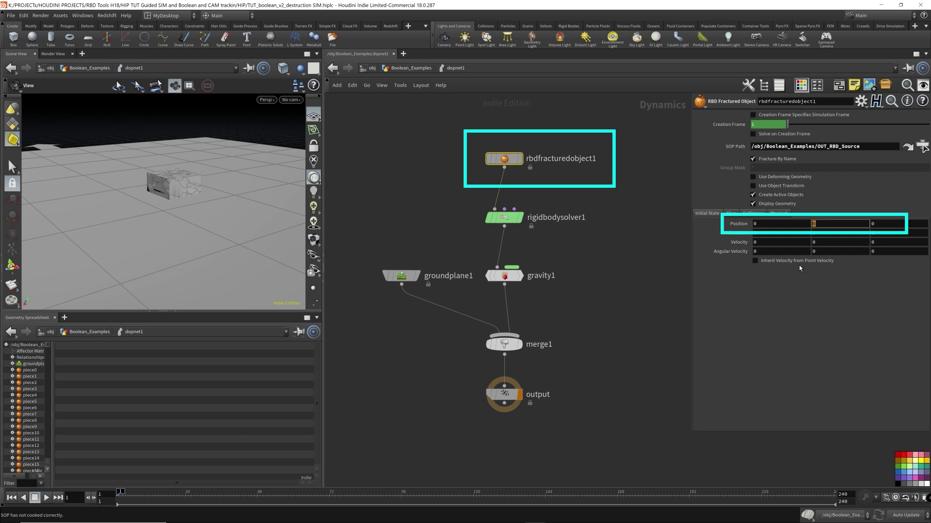
type("2")
key("Return")
- Play the rigid body simulation to about frame 32 and stop it
mouse_move(220, 201)
left_mouse_down()
mouse_move(199, 179)
mouse_move(220, 178)
mouse_move(220, 190)
left_mouse_up()
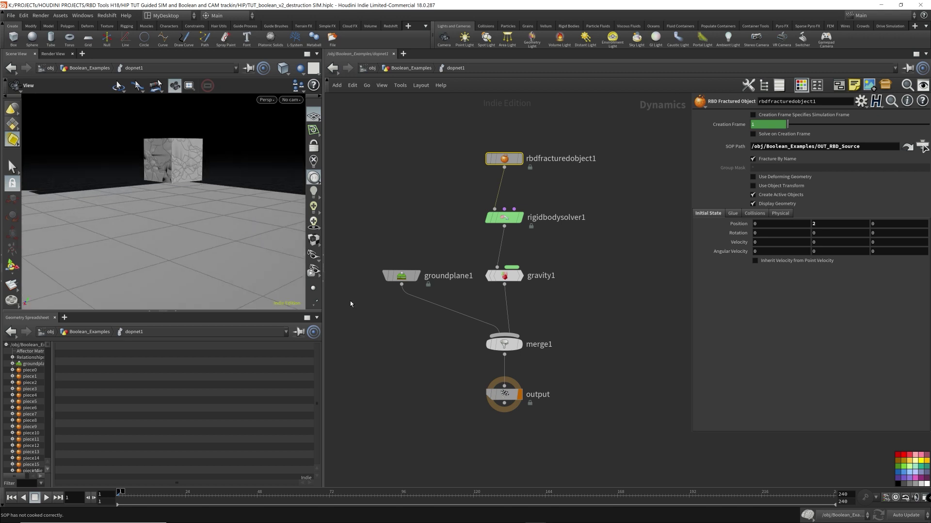
key("Up")
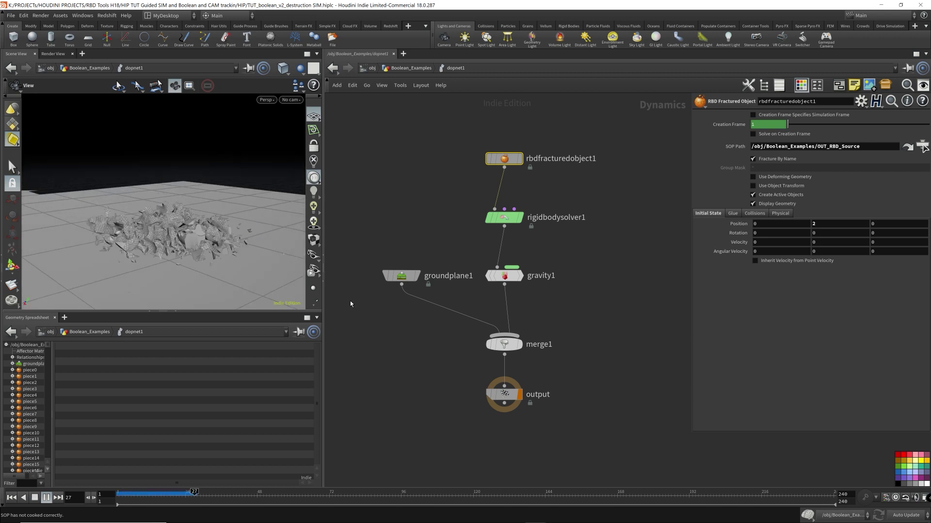
key("Up")
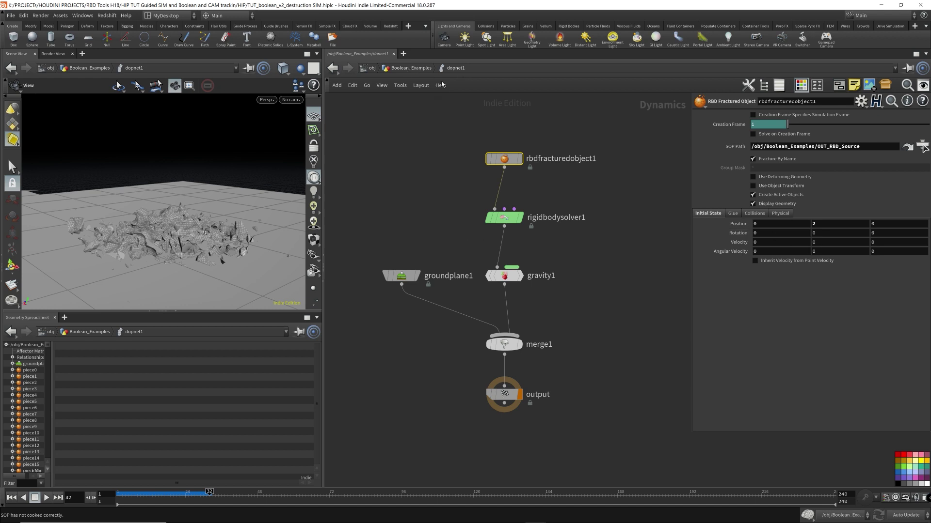
- Return to the Boolean_Examples network, review the selected boolean fracturing nodes, and frame dopnet1
key("u")
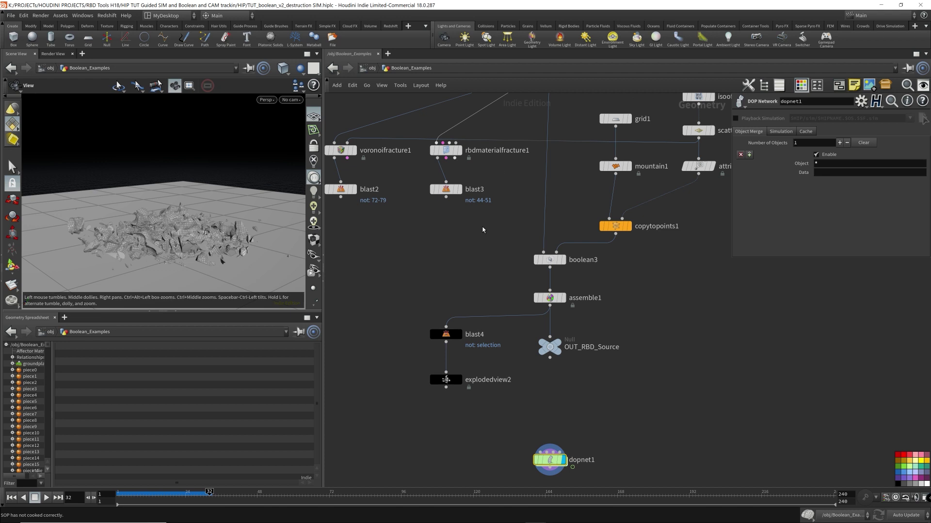
left_click_drag(463, 120, 655, 324)
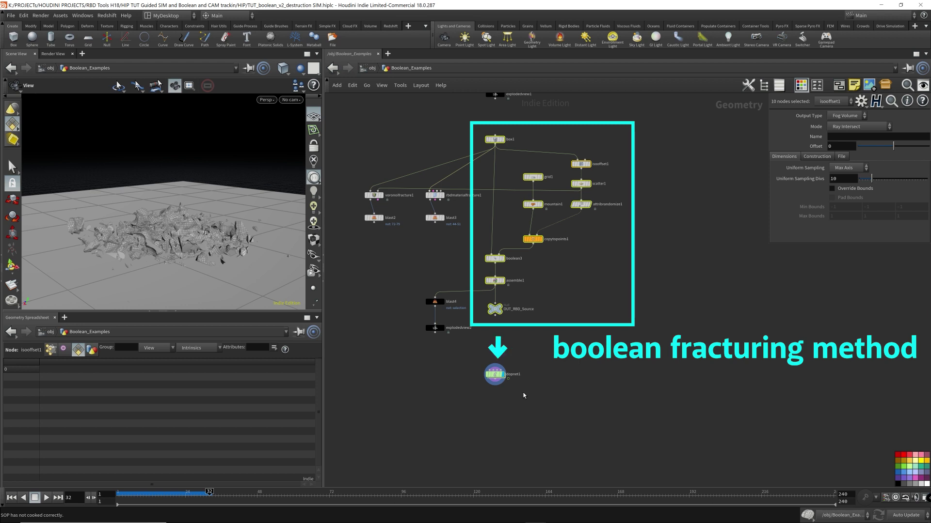
left_click(481, 367)
key("f")
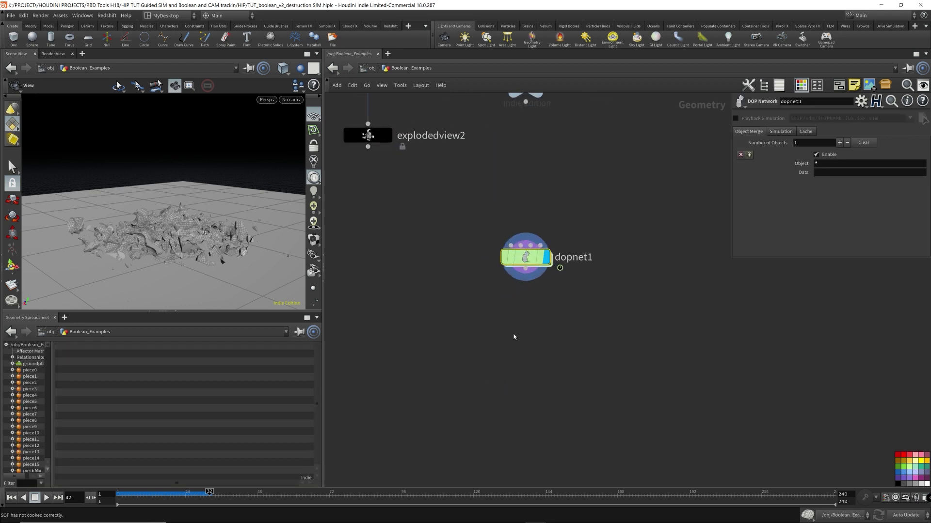
middle_click_drag(550, 338, 514, 348)
key("Tab")
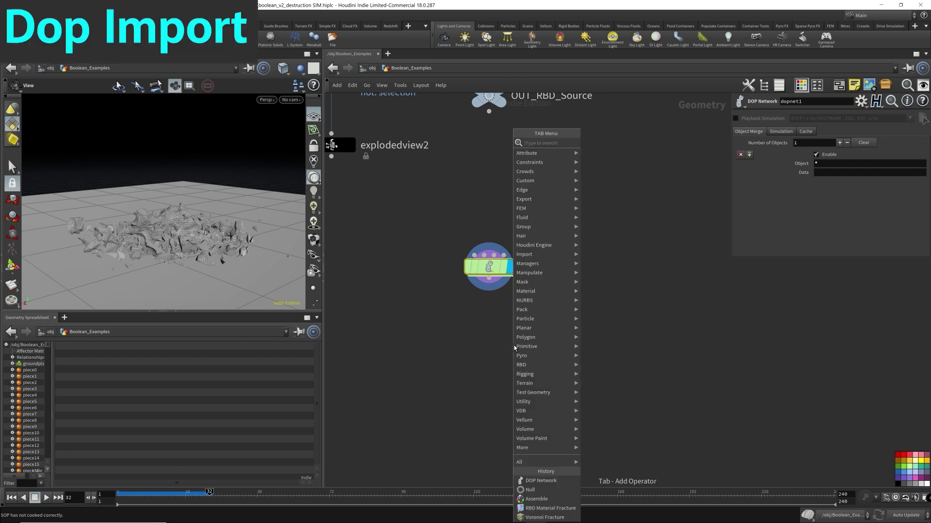
type("dop")
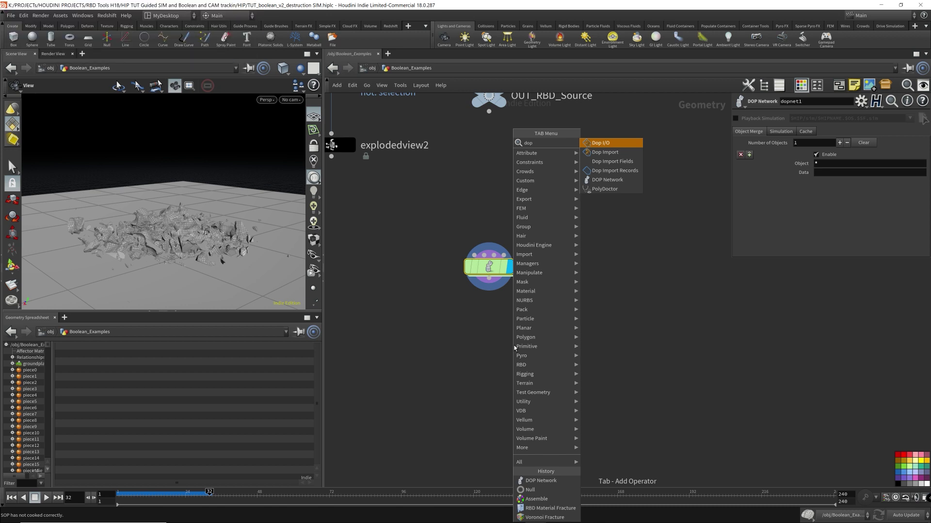
key("Return")
- Add a Dop Import node below dopnet1 and set its DOP Network to dopnet1
key("Tab")
type("doop")
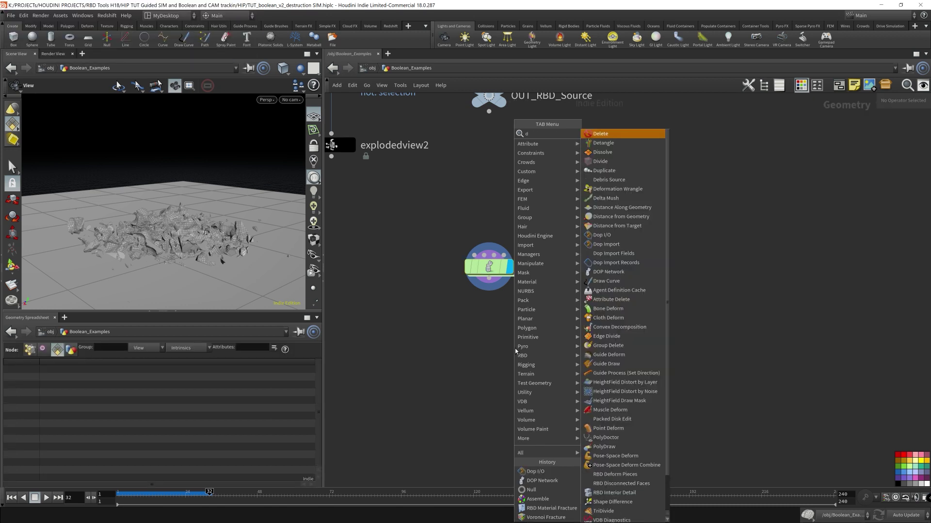
key("BackSpace")
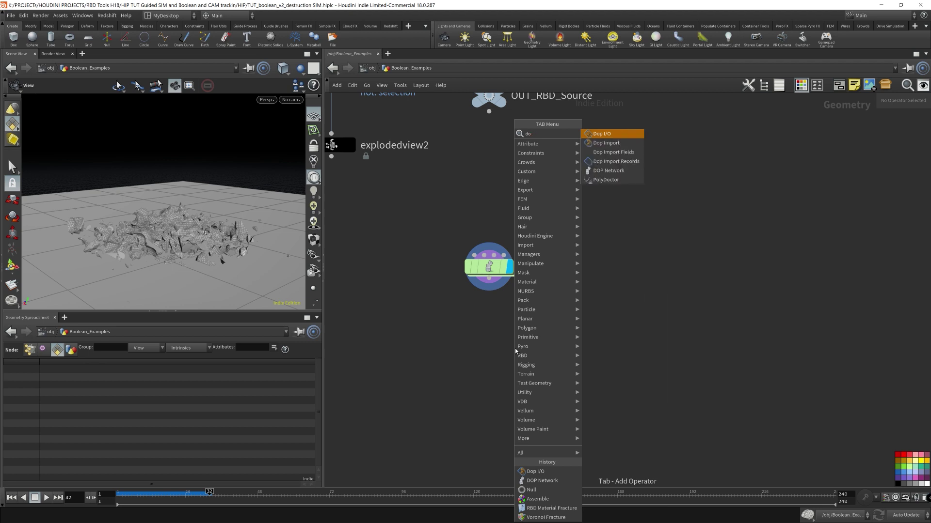
key("Down")
key("Return")
left_click(488, 324)
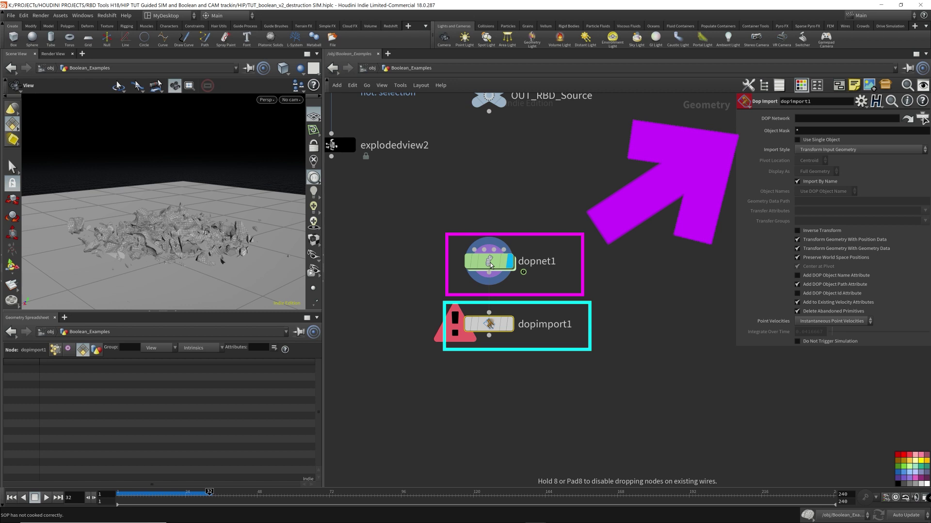
left_click_drag(489, 264, 813, 132)
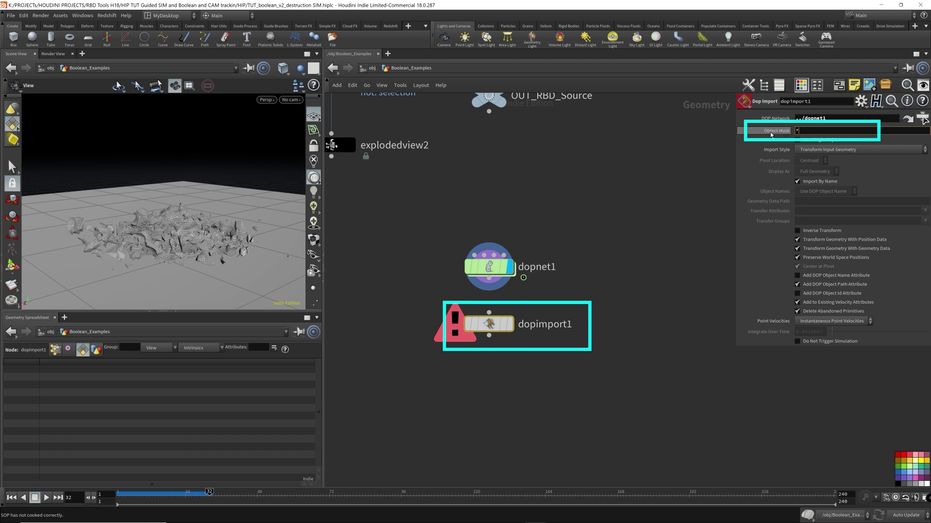
- Enter dopnet1 and return, then examine the names of its simulated piece objects in the geometry spreadsheet
double_click(490, 269)
left_click_drag(448, 127, 644, 181)
left_click(411, 68)
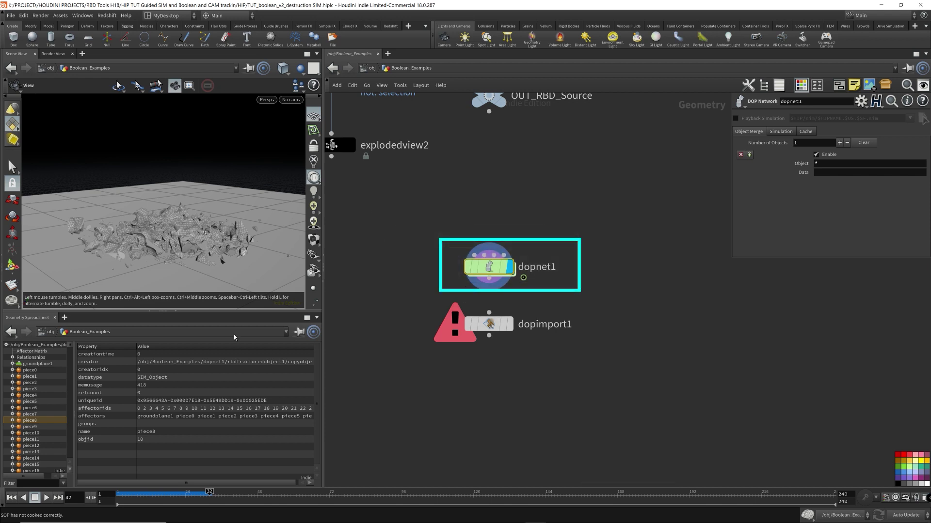
left_click(30, 371)
left_click(29, 383)
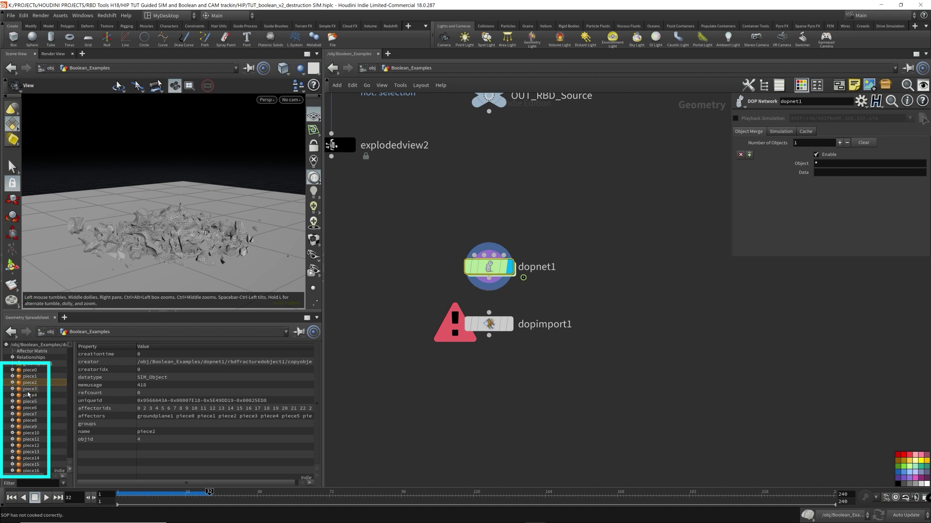
left_click(29, 421)
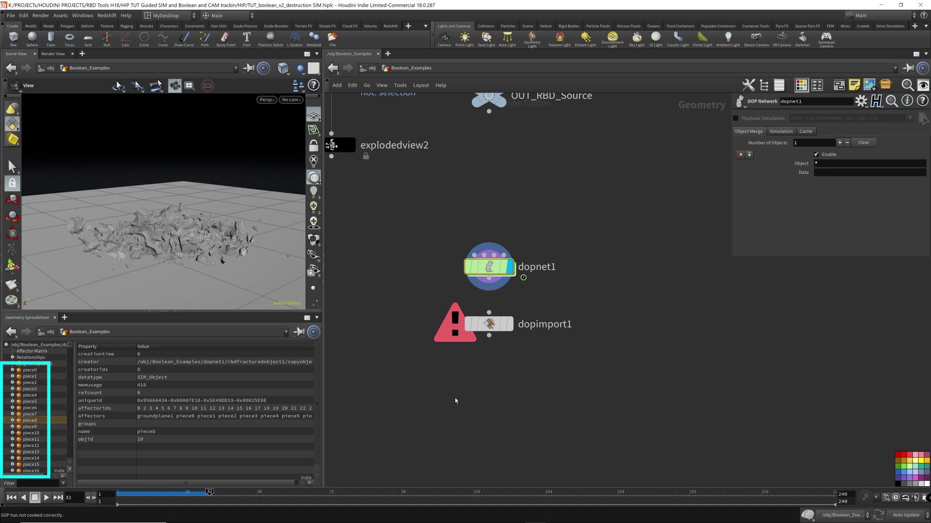
- Set the Object Mask of dopimport1 to piece* and display the node
left_click_drag(455, 398, 539, 305)
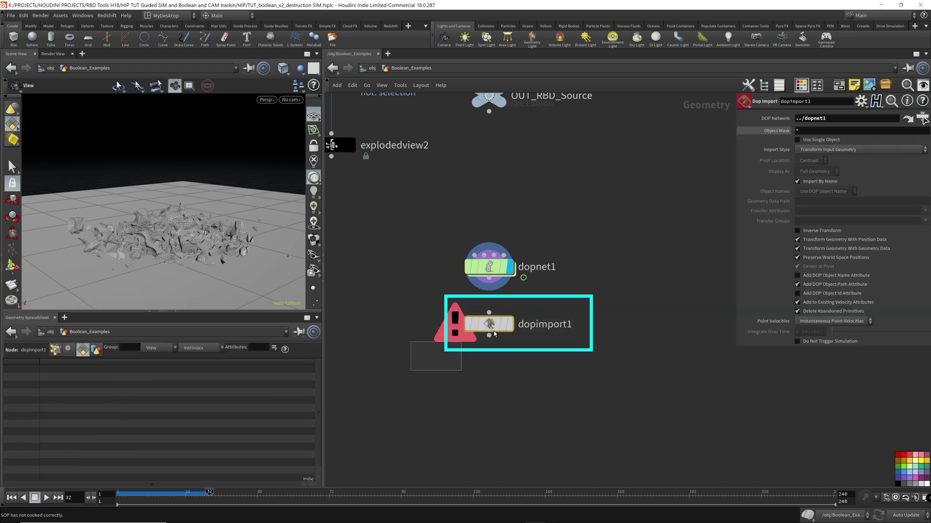
left_click(805, 131)
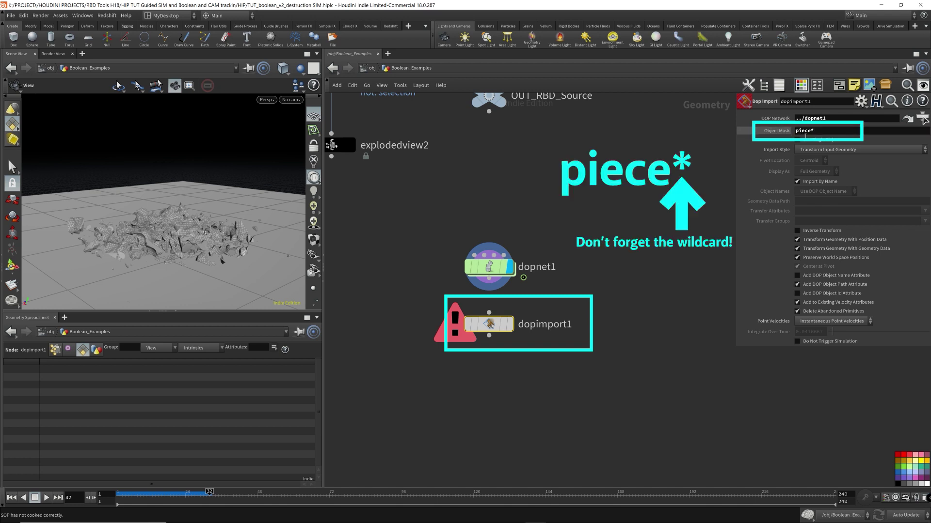
left_click(509, 324)
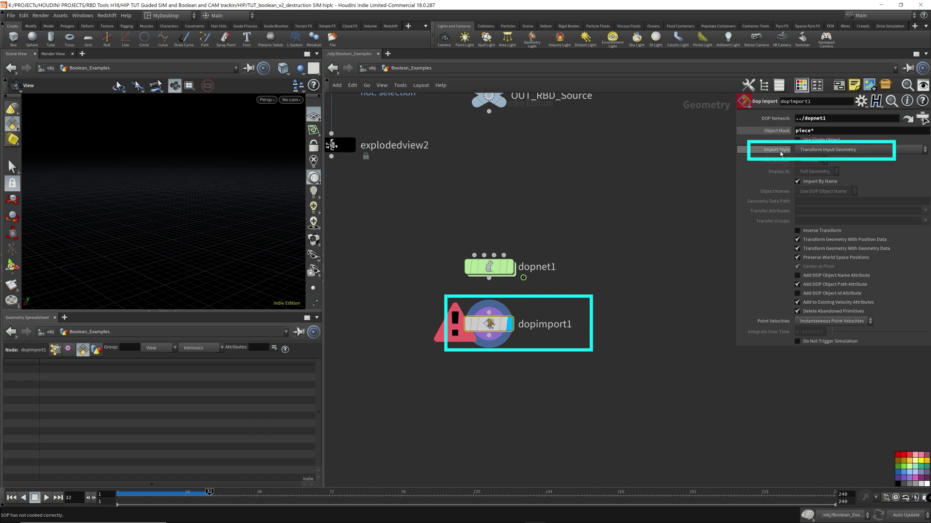
- Set the Import Style of dopimport1 to Fetch Geometry from DOP Network and inspect the imported pieces
left_click(810, 151)
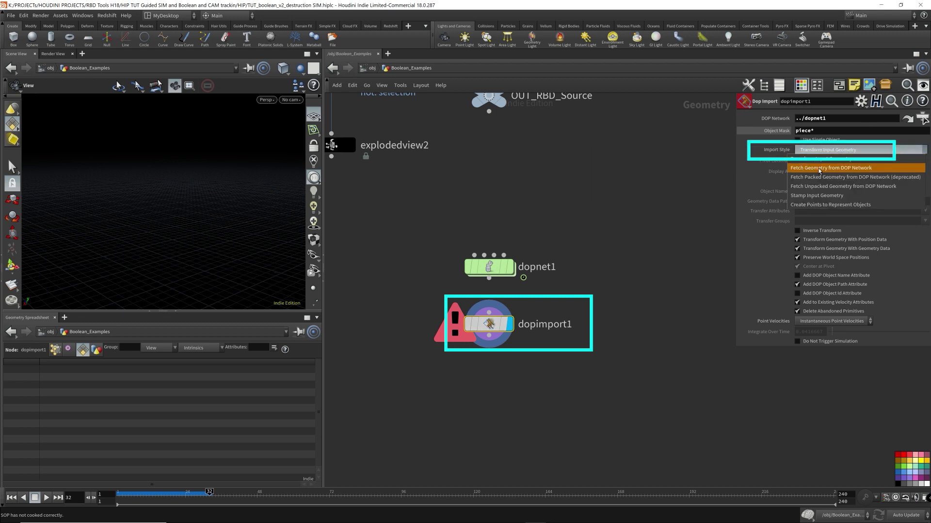
left_click(857, 171)
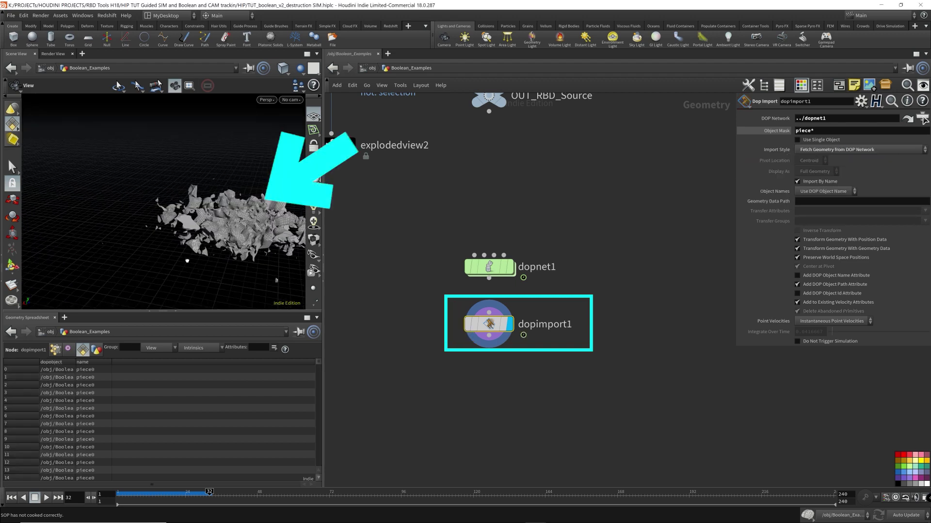
left_click_drag(187, 261, 237, 261)
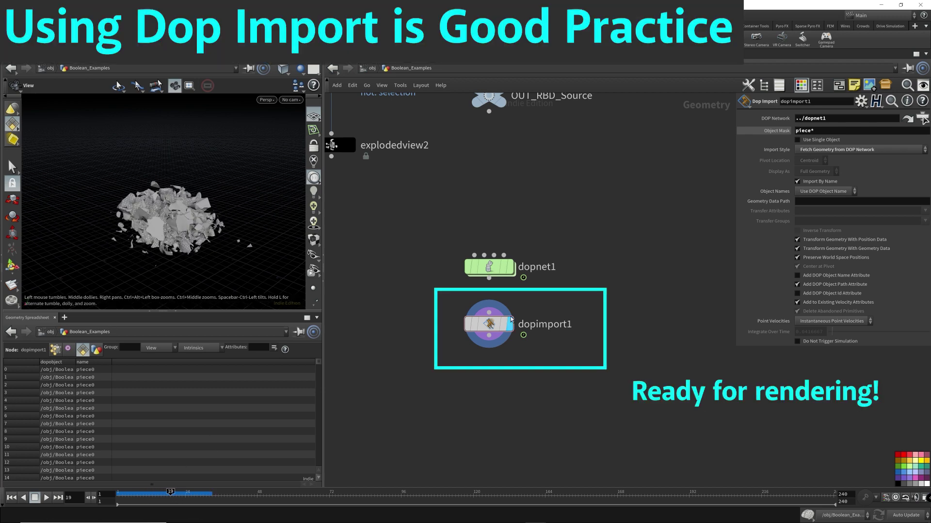
- Display dopnet1 to compare its output with the geometry imported by dopimport1
left_click(490, 266)
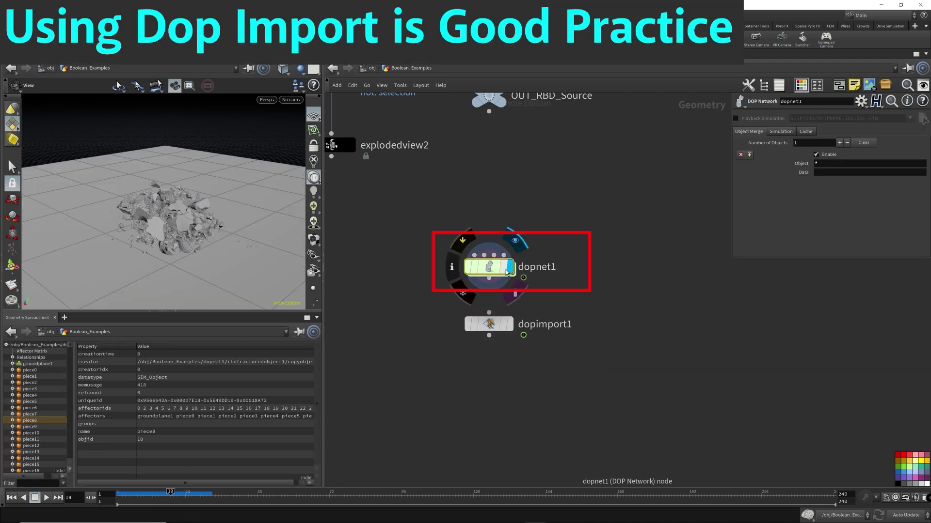
left_click_drag(566, 305, 426, 388)
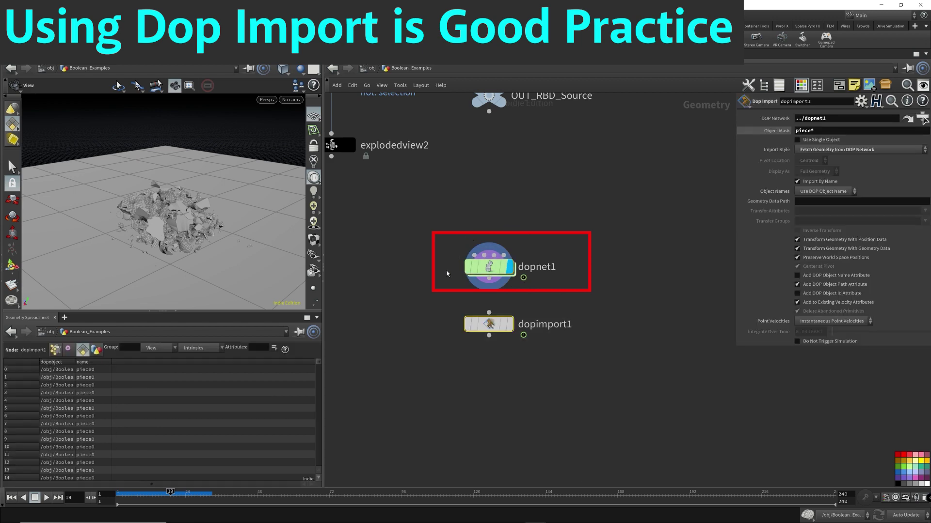
left_click_drag(418, 243, 610, 291)
- Display the OUT_Render null connected below dopimport1
left_click(514, 298)
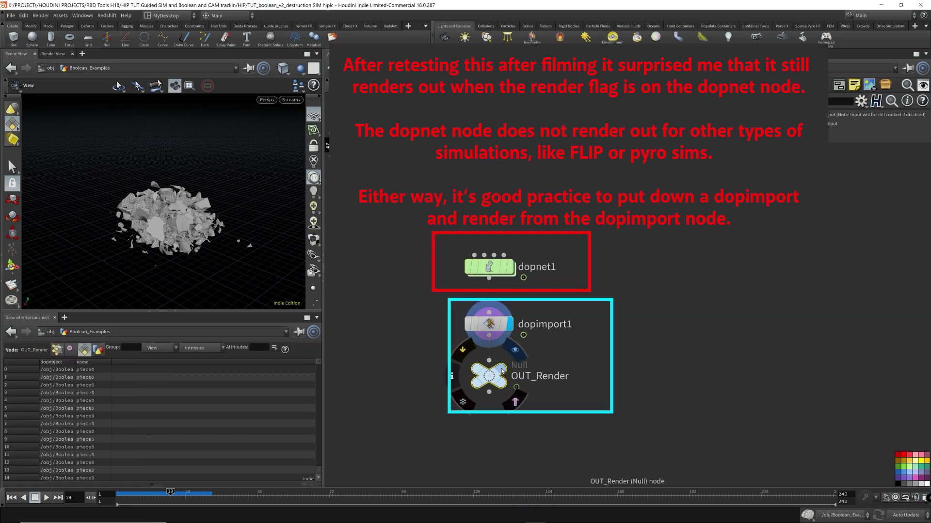
left_click_drag(419, 350, 670, 443)
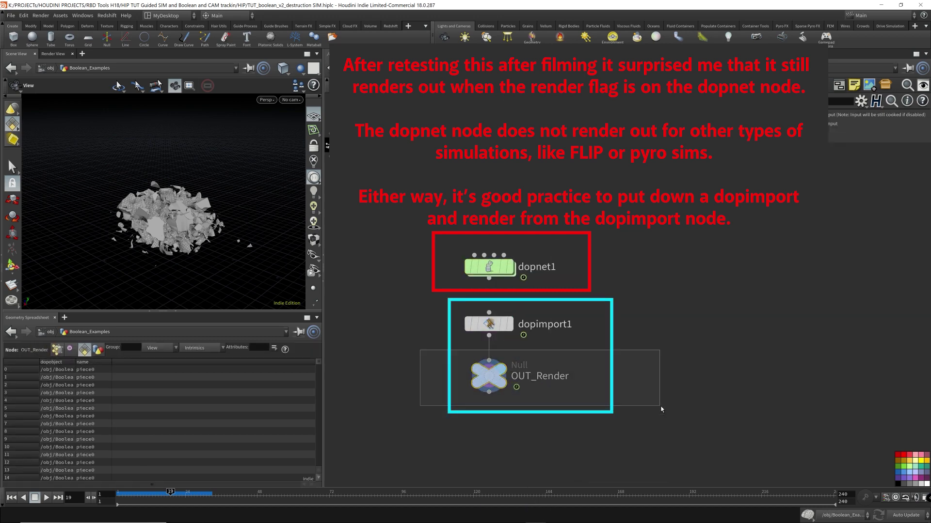
left_click_drag(661, 410, 660, 410)
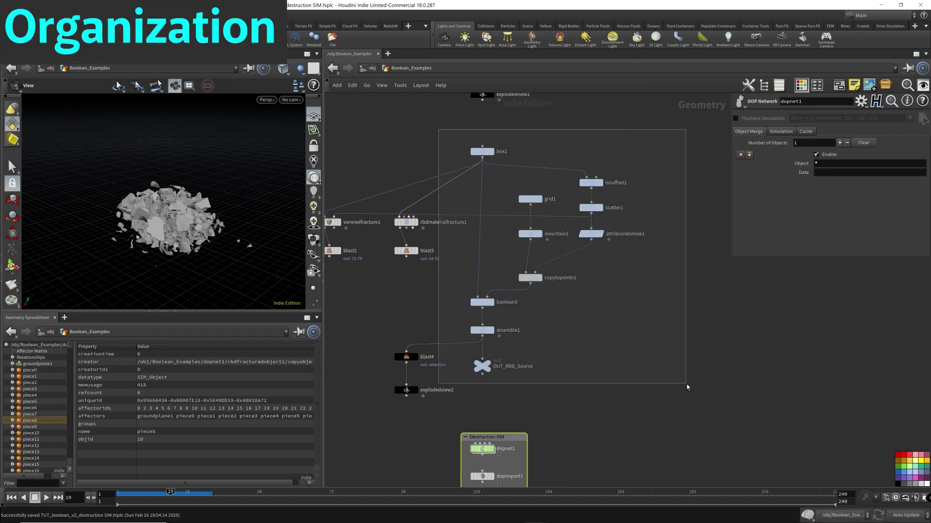
- Enclose the boolean fracturing nodes in a network box titled Slicing, with blast4 and explodedview2 moved inside it
left_click_drag(686, 384, 724, 404)
left_click_drag(387, 387, 426, 353)
left_click_drag(406, 390, 609, 391)
left_click(532, 141)
type("S")
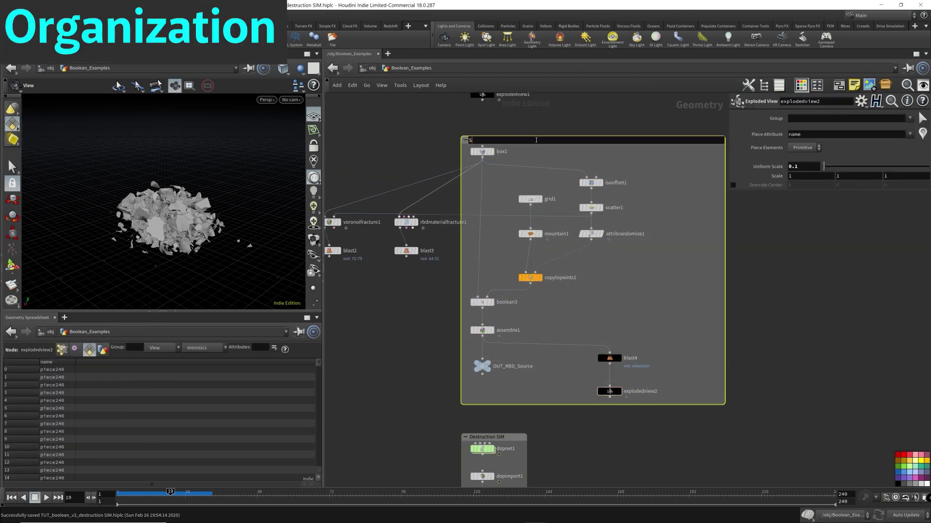
type("licing")
- Recolour the selected nodes and enclose the next group in a network box titled Slicing Simple Interactive Example
left_click_drag(369, 291, 495, 356)
left_click(898, 484)
middle_click_drag(533, 218, 489, 368)
left_click_drag(485, 232, 630, 344)
left_click(838, 85)
type("Slicing Simple Interactive Example")
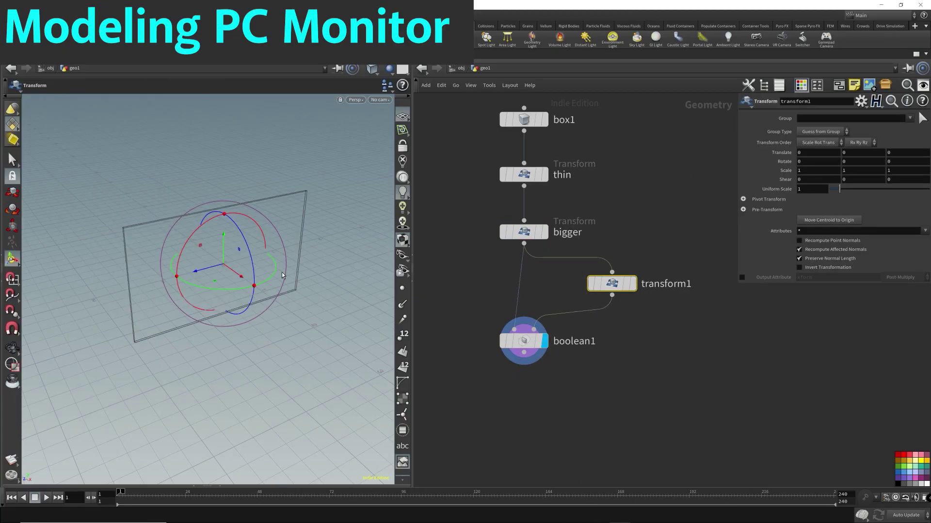
- Switch the monitor model to four views and move transform1 to about 0.022 in X
mouse_move(281, 272)
left_mouse_down("alt")
mouse_move(269, 270)
mouse_move(276, 285)
left_mouse_up("alt")
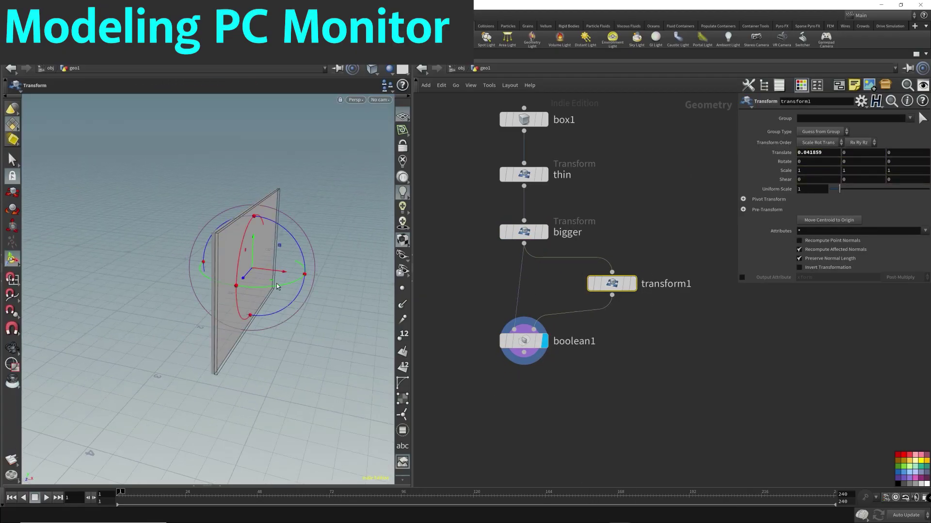
key("space+b")
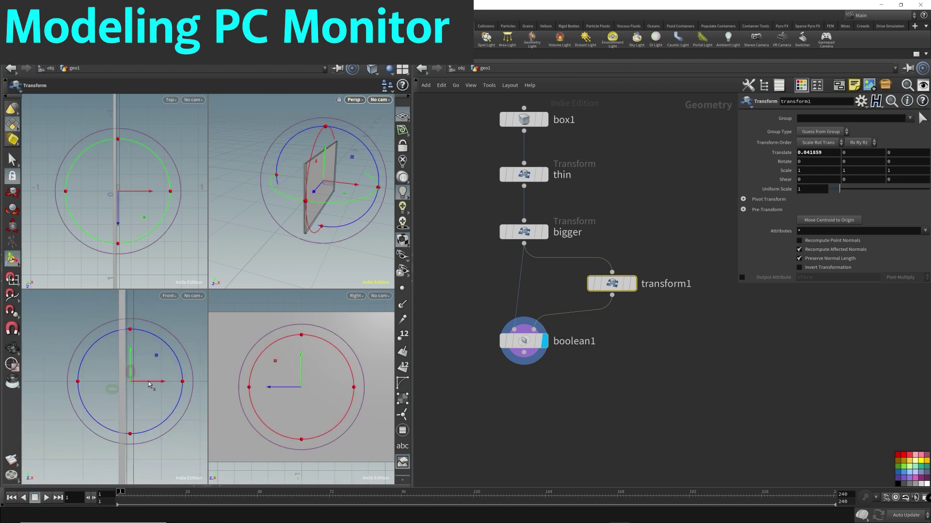
left_click_drag(149, 385, 154, 381)
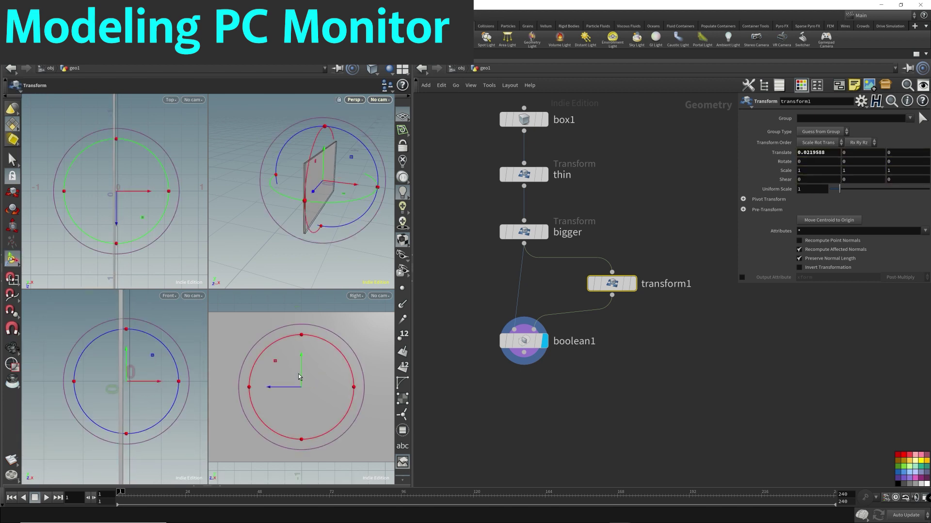
- Scale transform1 in the right view to size the cutter for the monitor's screen recess, then check it in perspective
key("e")
left_click_drag(298, 377, 271, 353)
left_click_drag(258, 379, 256, 383)
scroll(339, 173, "up", 4)
left_click_drag(339, 173, 343, 208, "alt")
scroll(343, 207, "down", 4)
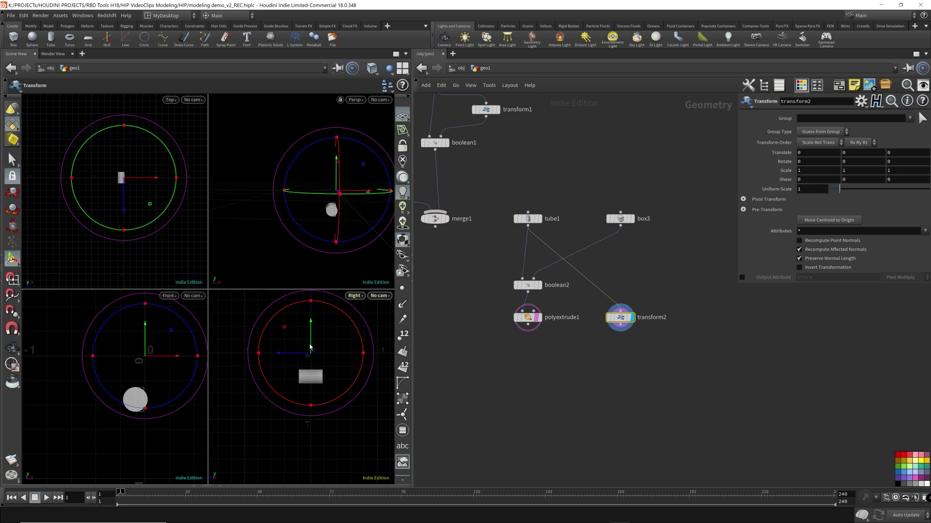
- With merge1 shown as a template, move transform2 to about -0.093 in X and scale it to about 0.914 in Z
left_click(445, 223)
left_click_drag(177, 356, 169, 360)
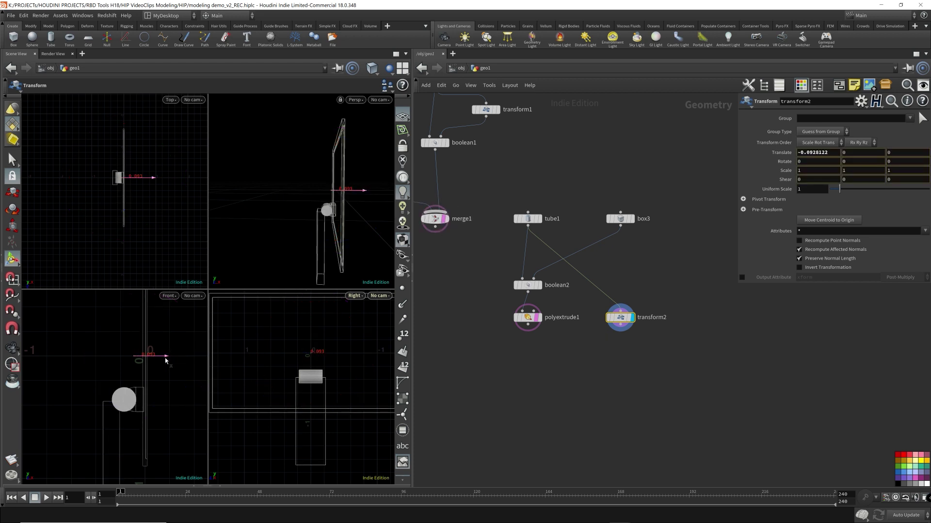
right_click_drag(132, 158, 325, 157, "alt")
middle_click_drag(73, 262, 145, 152, "alt")
key("e")
left_click_drag(143, 245, 144, 257)
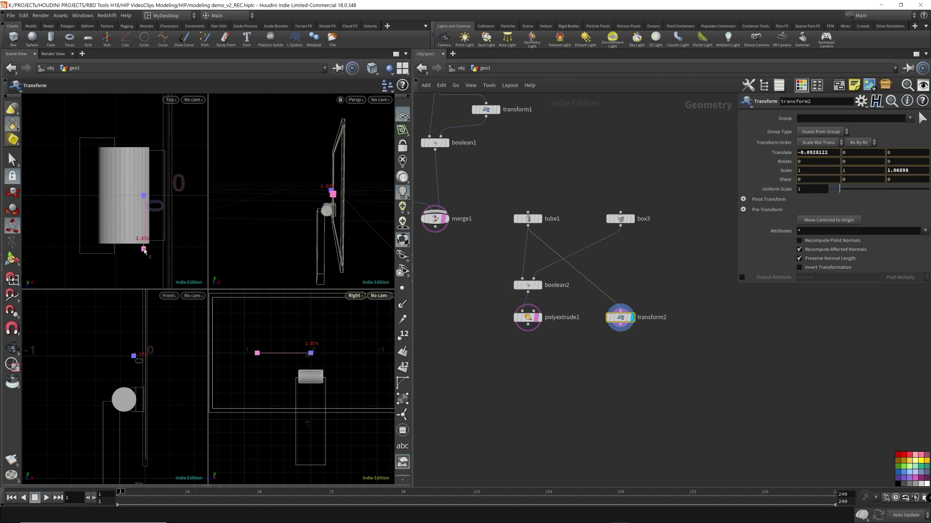
left_click_drag(144, 250, 145, 239)
left_click(528, 219)
left_click(622, 317)
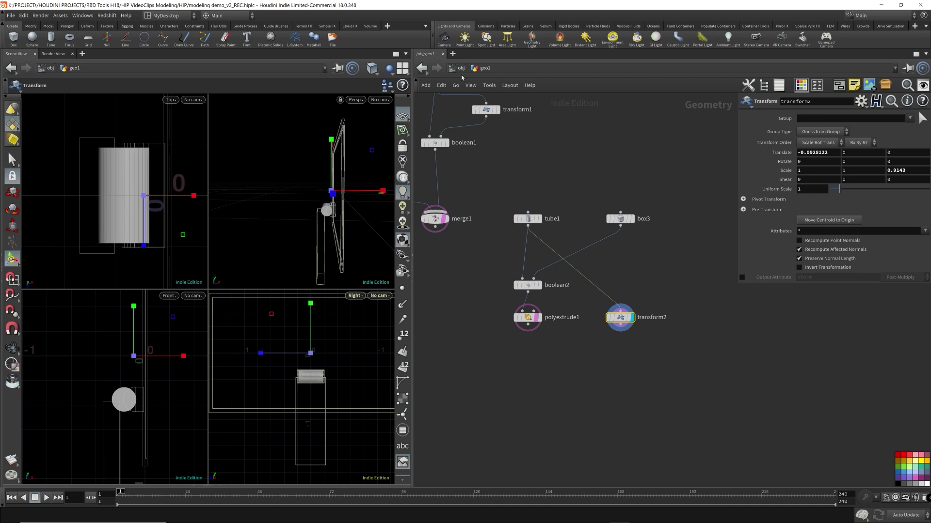
- Add a Boolean node that subtracts transform2 from merge1 and display it
key("Tab")
type("boolean")
key("Return")
left_click(570, 365)
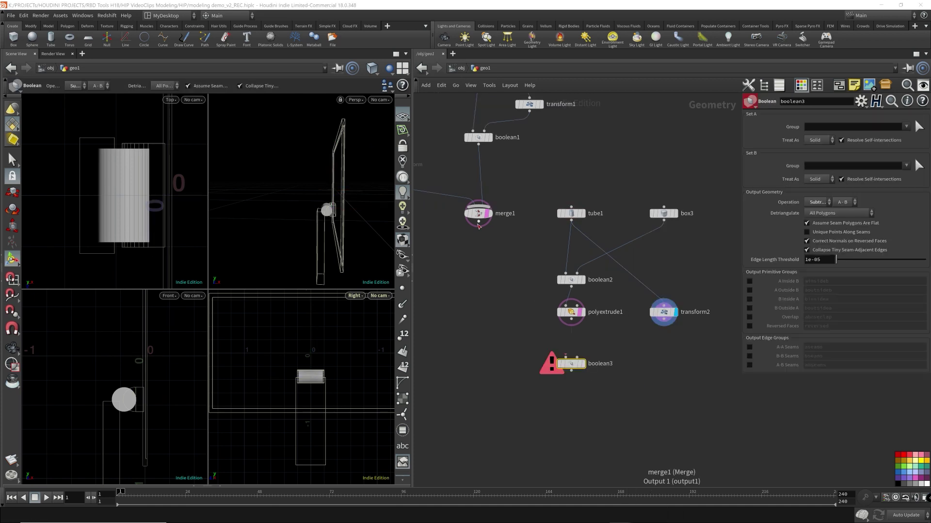
left_click_drag(479, 222, 565, 358)
left_click(582, 363)
left_click_drag(664, 319, 478, 381)
- Add a second Boolean node beside boolean3 that subtracts transform2 from polyextrude1, and display it
left_click(596, 381)
left_click_drag(594, 381, 571, 381)
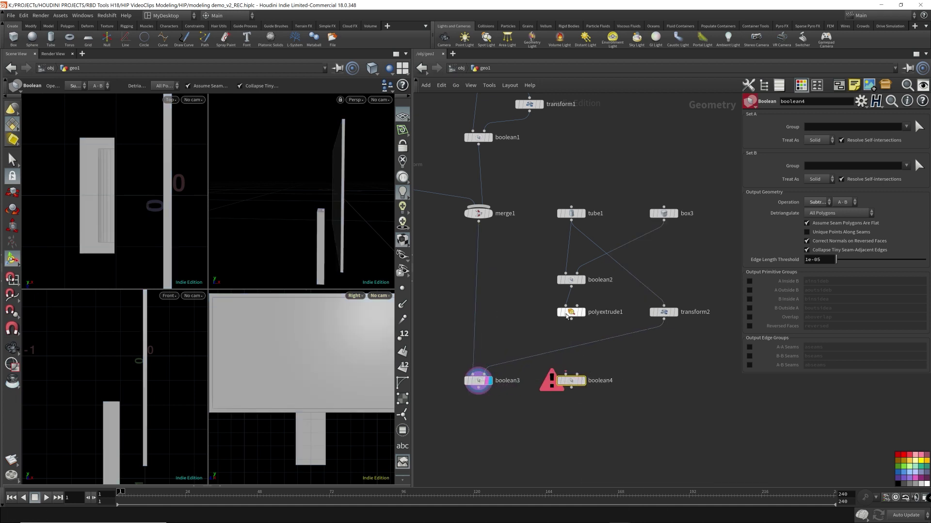
left_click(582, 312)
left_click_drag(571, 319, 664, 319)
left_click(582, 380)
- Add a Merge node below the two new Booleans and connect boolean3 and boolean4 into it
key("Tab")
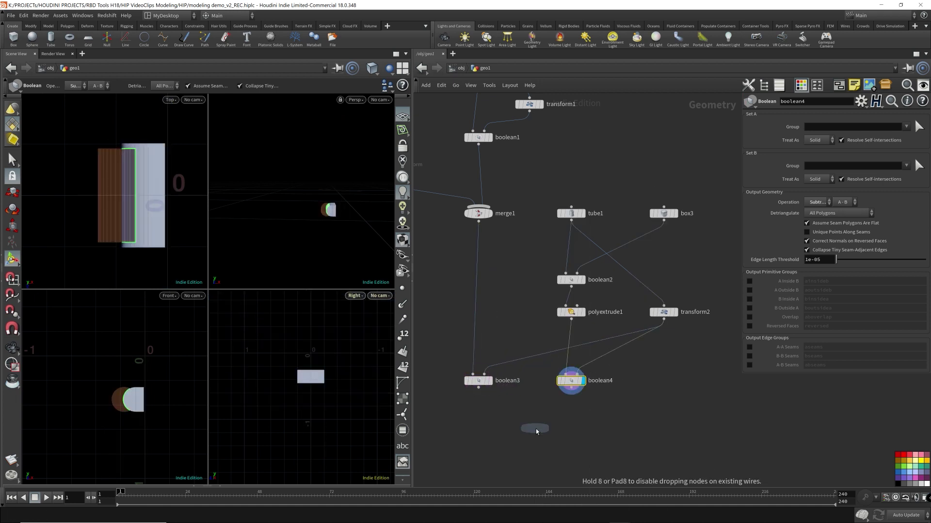
left_click(479, 445)
left_click_drag(479, 388, 478, 439)
left_click_drag(571, 387, 486, 438)
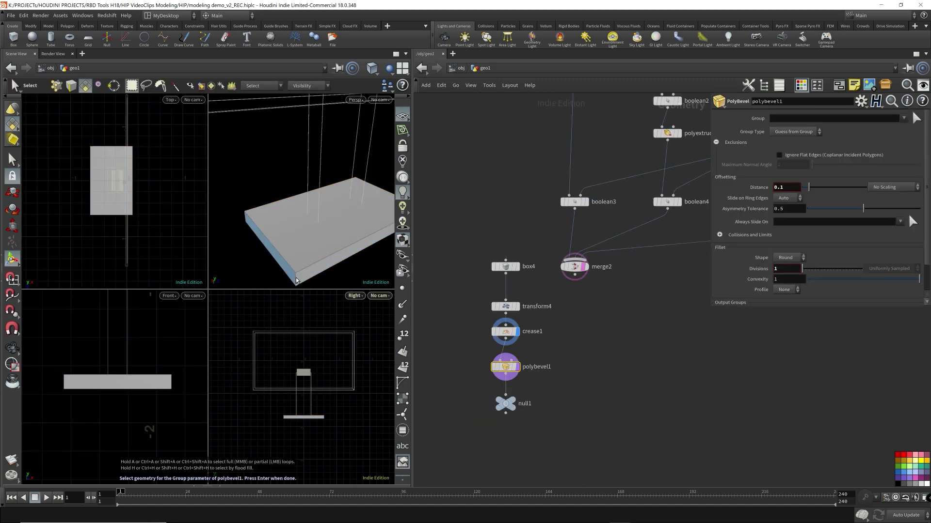
- Try to assign a corner edge of the monitor's base plate to polybevel1's group, then undo the selection
key("3")
left_click(295, 280)
key("Return")
key("ctrl+z")
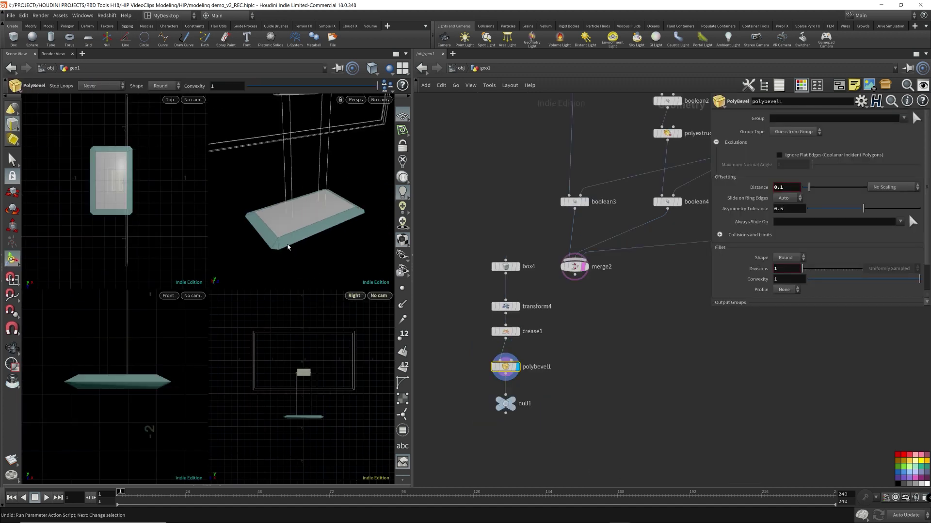
key("ctrl+z")
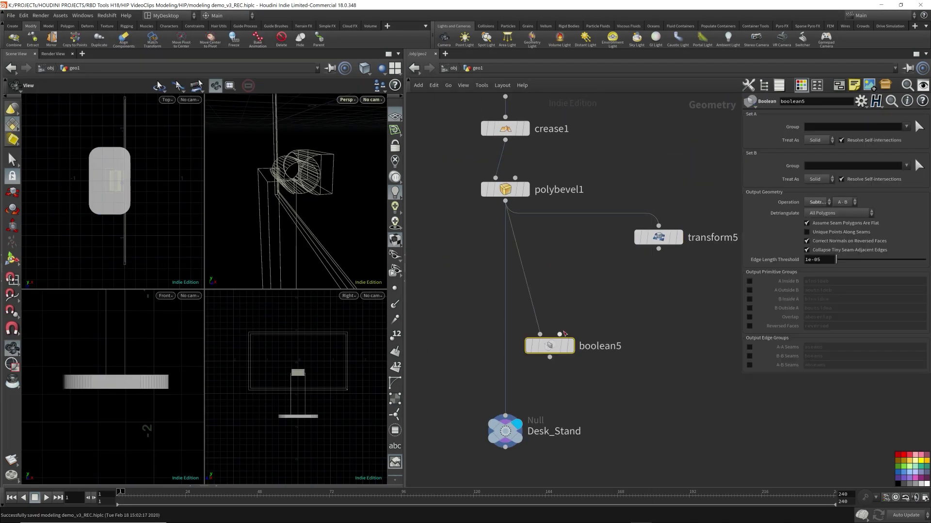
- Scale transform5's base plate copy to about 0.85 in Z and add a Transform after it, scaled to about 0.94 in Z
left_click_drag(247, 361, 256, 364)
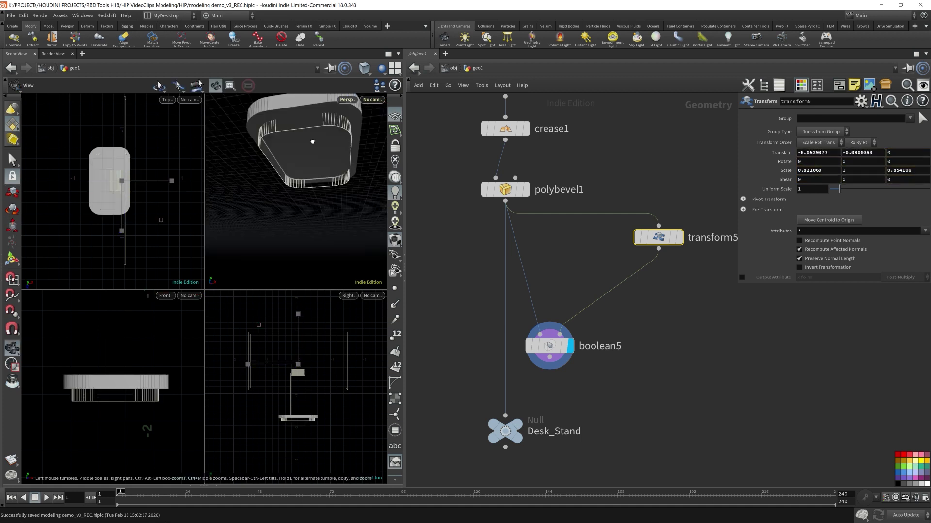
left_click(683, 293)
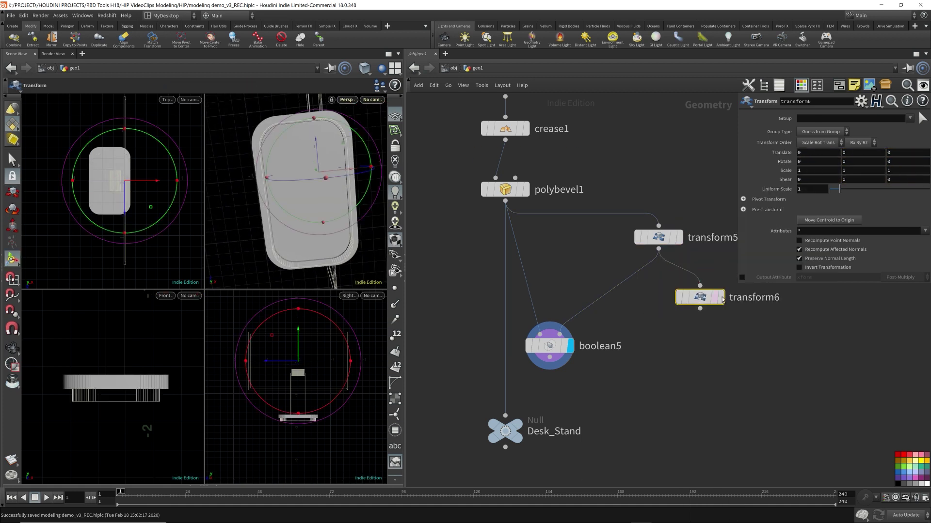
key("e")
left_click_drag(246, 361, 250, 361)
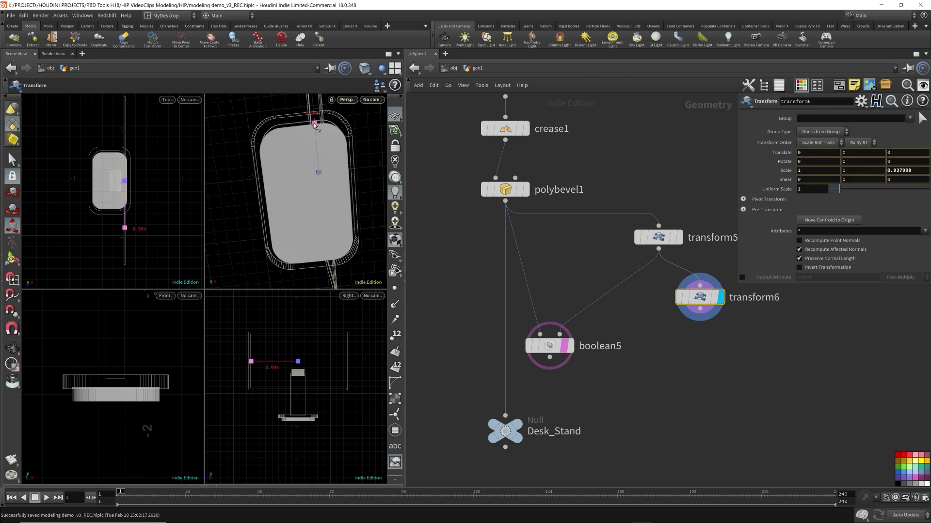
left_click_drag(371, 166, 364, 167)
key("t")
left_click_drag(369, 167, 365, 168)
key("ctrl+z")
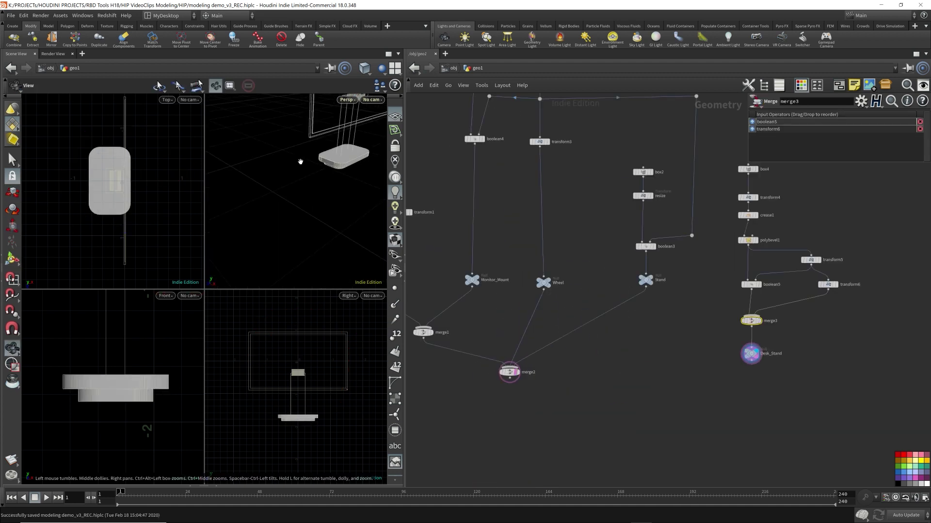
- Move the tube to the stand's corner with a Transform and subtract it from Stand with a displayed Boolean node
left_click(713, 218)
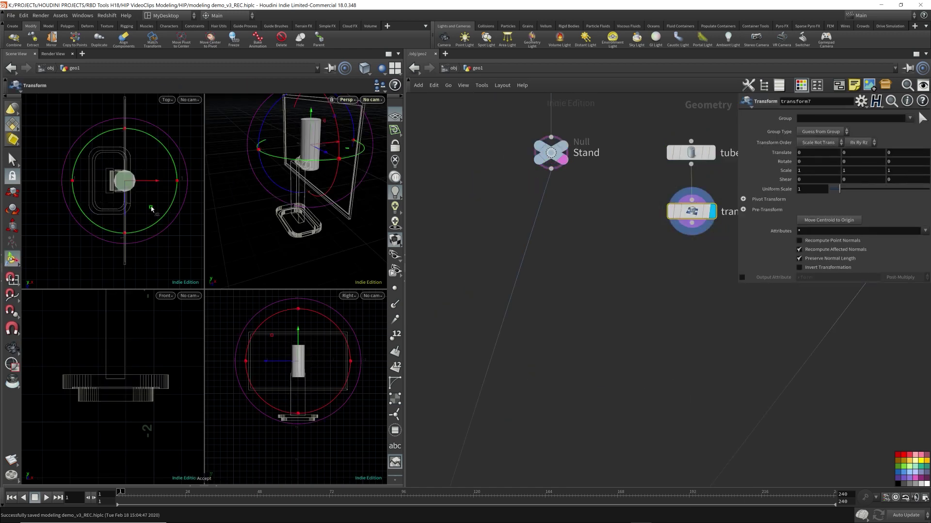
scroll(104, 186, "up", 8)
left_click_drag(196, 167, 110, 257)
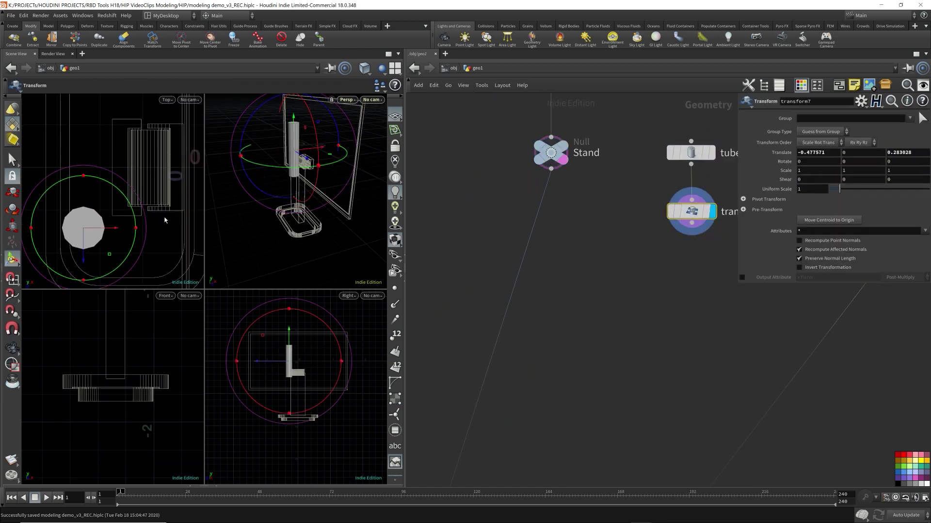
left_click_drag(109, 254, 128, 245)
middle_click_drag(291, 394, 304, 329, "alt")
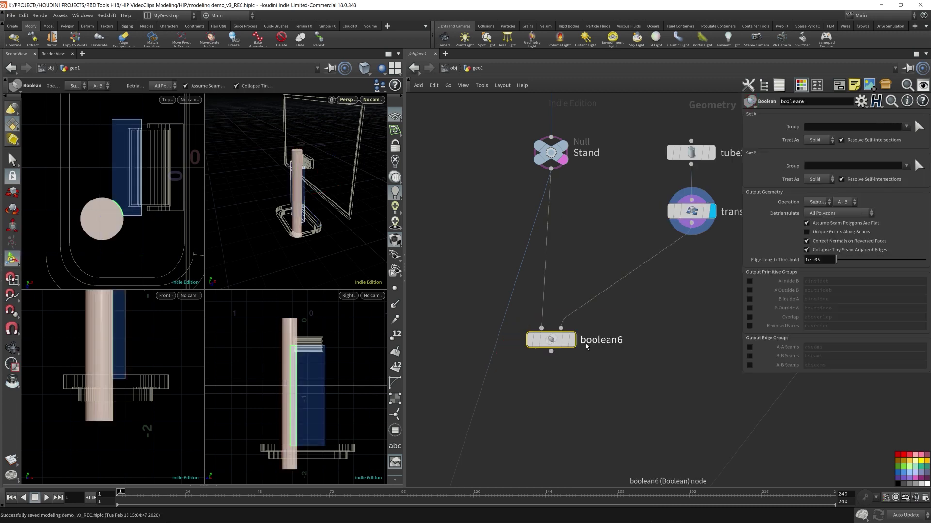
left_click(571, 340)
left_click_drag(339, 203, 358, 193, "alt")
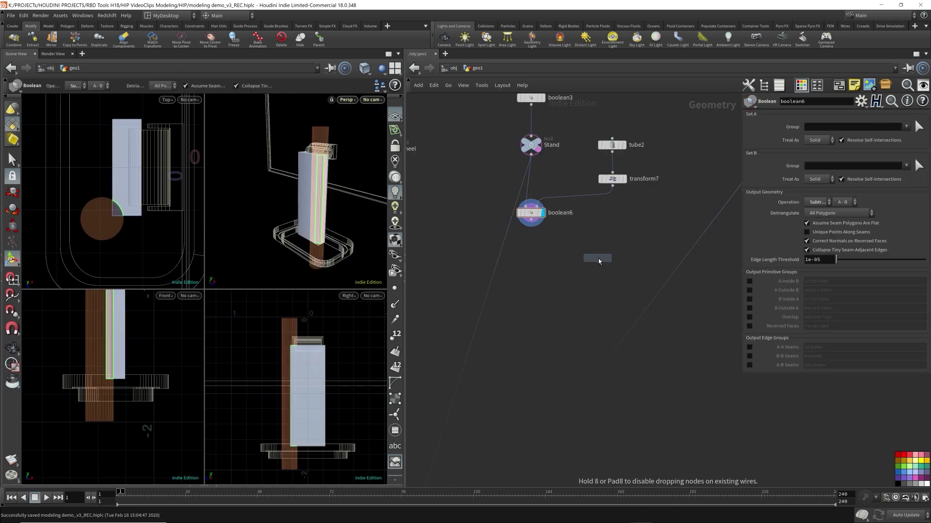
- Add a box feeding a new Boolean after boolean6, centred near X -0.79, Z -0.18 and sized about 0.59 in Z
left_click(612, 240)
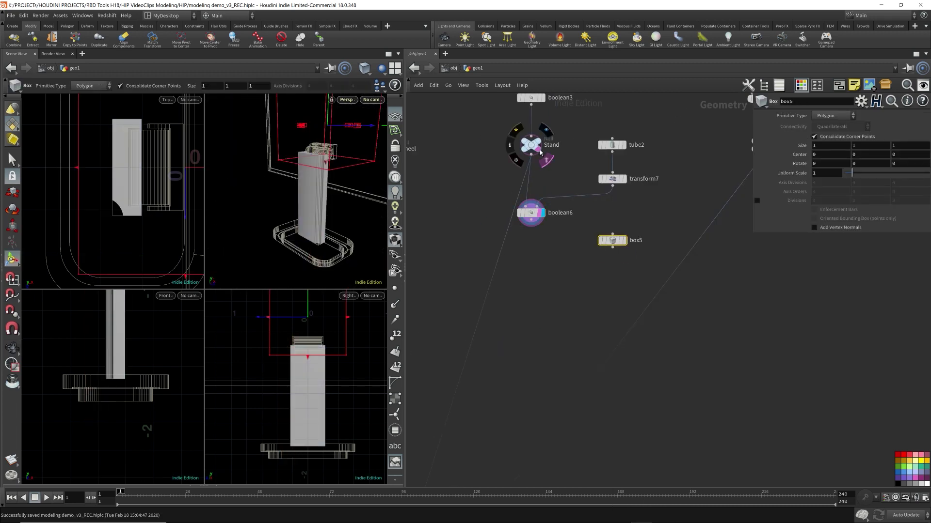
left_click(623, 240)
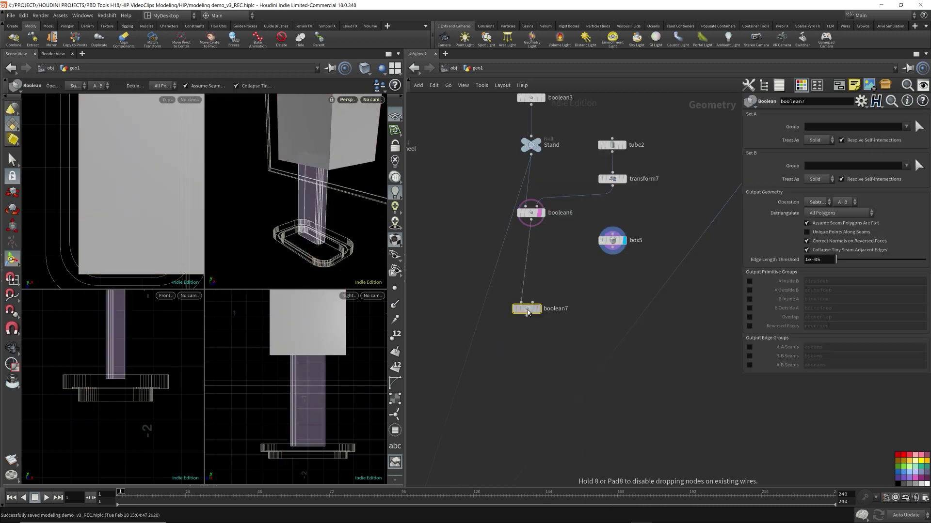
left_click_drag(530, 310, 531, 323)
left_click(612, 240)
left_click_drag(354, 198, 217, 176)
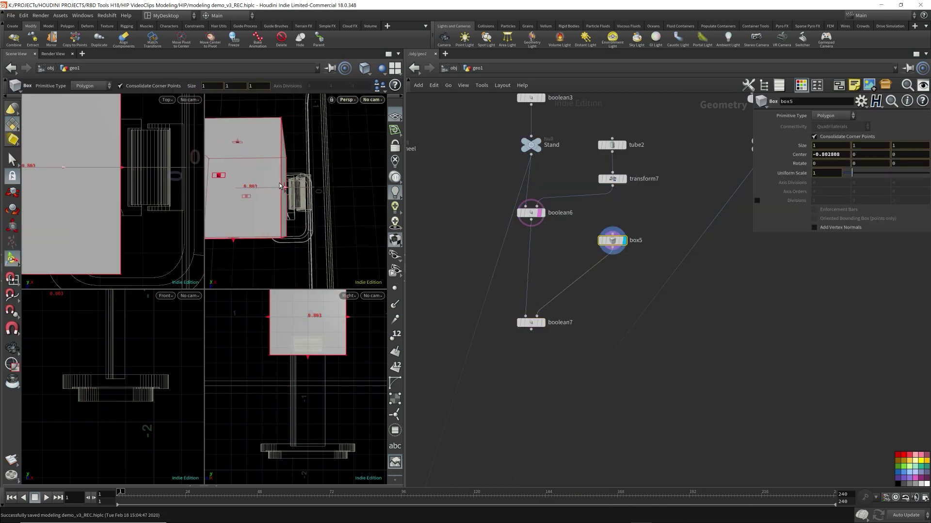
middle_click_drag(164, 223, 146, 250, "alt")
left_click_drag(87, 249, 88, 217)
left_click(612, 179)
left_click(612, 240)
scroll(356, 352, "down", 3)
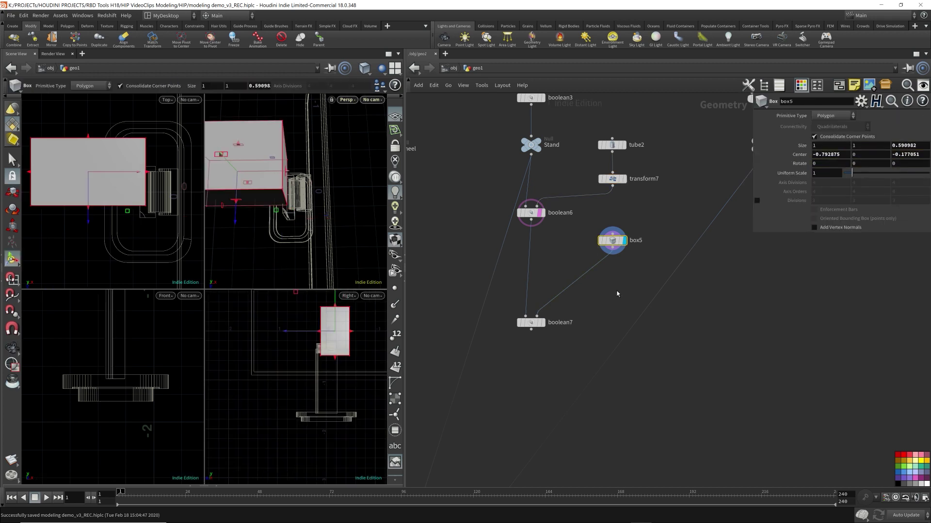
- Add a Transform after box5, position and scale the box over the stand, and display boolean7's subtraction
left_click(612, 270)
left_click(623, 269)
left_click_drag(327, 308, 330, 358)
key("e")
left_click_drag(330, 358, 331, 351)
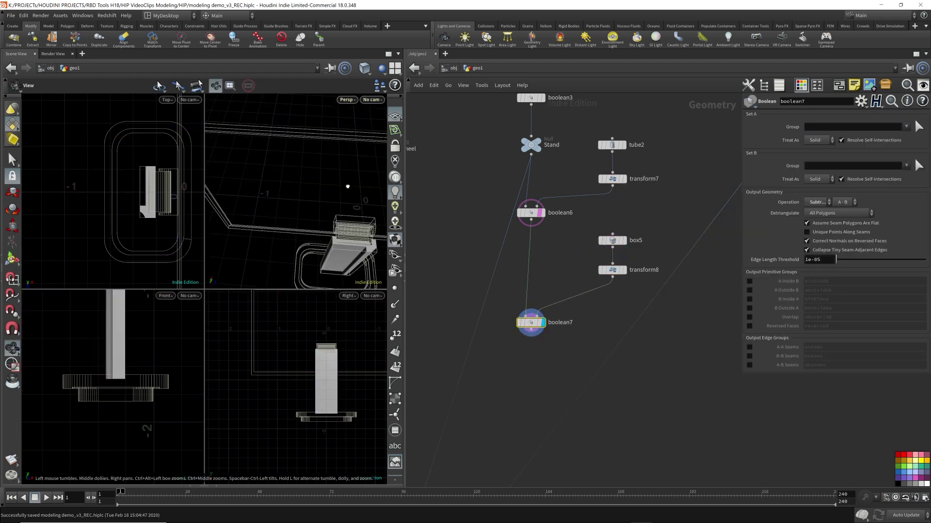
mouse_move(347, 187)
left_mouse_down("alt")
mouse_move(287, 205)
mouse_move(340, 189)
left_mouse_up("alt")
- Add another Transform after transform8 for the cutting box's outer face and adjust its Z scale
right_click(604, 280)
left_click(594, 291)
left_click(624, 290)
left_click(541, 323)
key("grave")
left_click(291, 249)
key("Return")
middle_click_drag(891, 171, 903, 172)
key("Up")
key("Up")
- Name the outer-face Transform outter_side and add an inner_side Transform below it that scales primitive 1 to 0.7 in Z
left_click(533, 322)
left_click(539, 213)
left_click_drag(361, 199, 310, 189, "alt")
left_click_drag(532, 322, 533, 348)
right_click(594, 325)
double_click(641, 291)
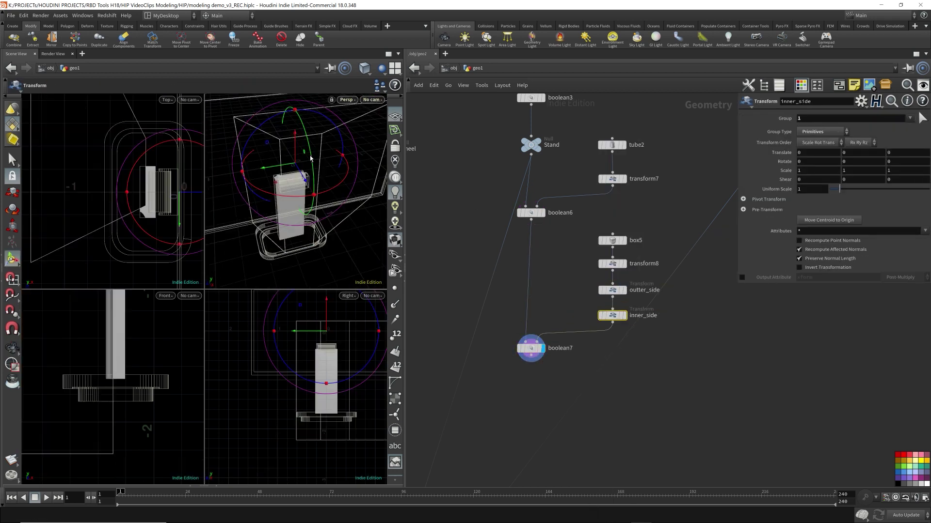
scroll(156, 199, "up", 3)
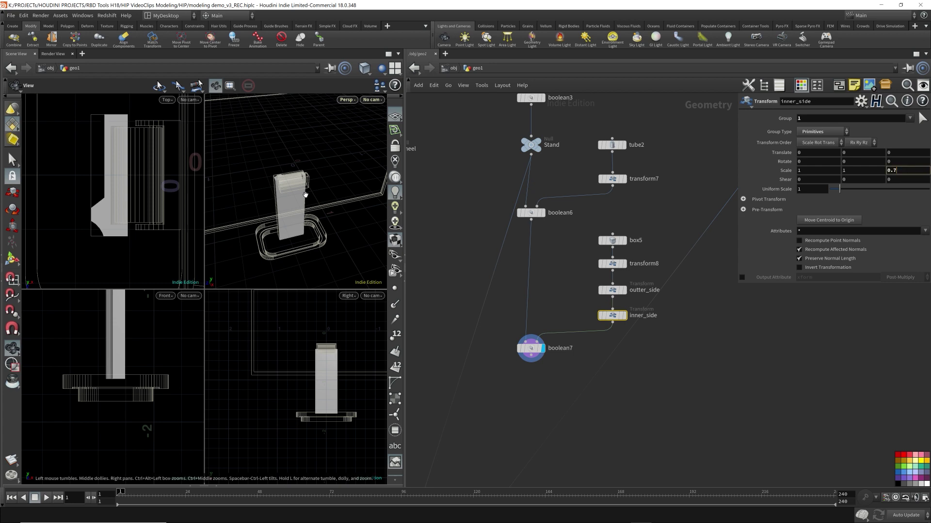
left_click(613, 263)
left_click(612, 240)
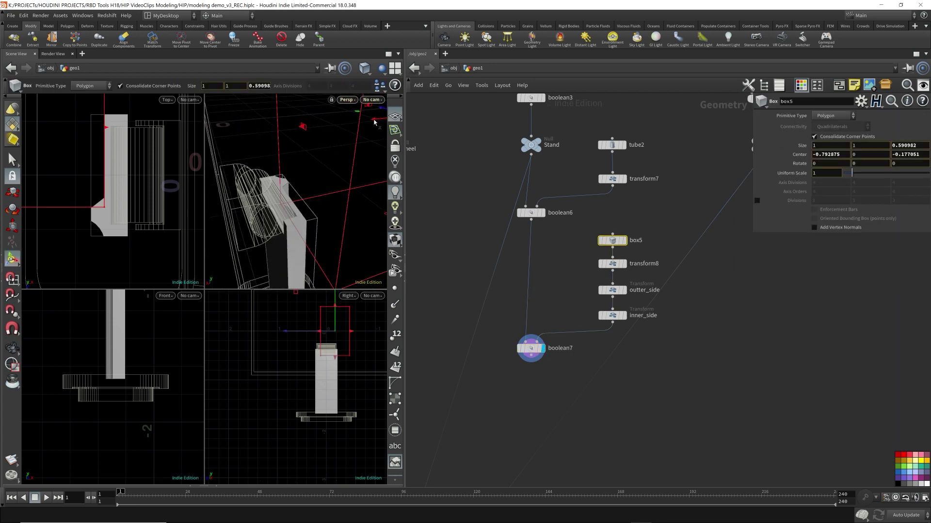
- Add a Clip node below boolean7 and display it, comparing it with the unclipped stand
left_click(531, 358)
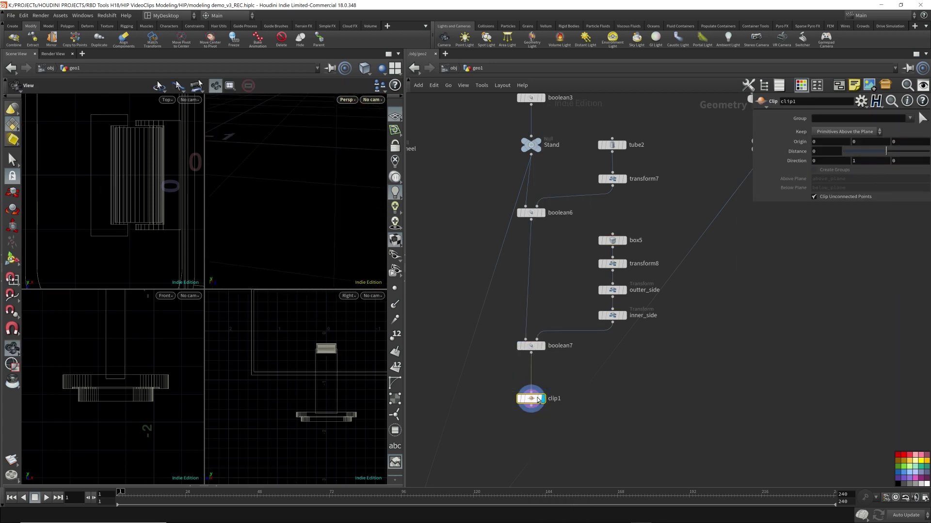
left_click(542, 345)
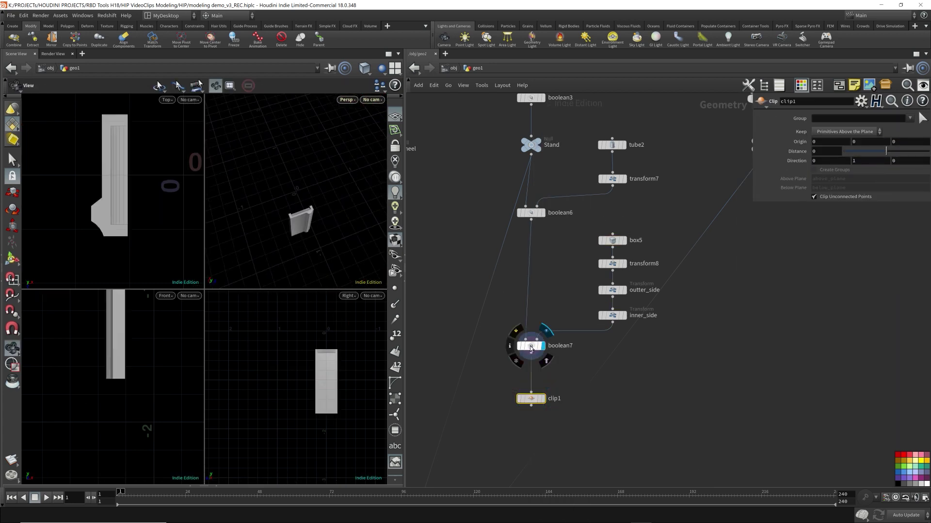
left_click(531, 346)
left_click(542, 398)
key("Return")
scroll(151, 358, "down", 5)
- Set clip1's direction to 0, 0, -1 so it cuts the stand in half along Z
left_click_drag(302, 204, 351, 141)
left_click_drag(274, 104, 234, 158)
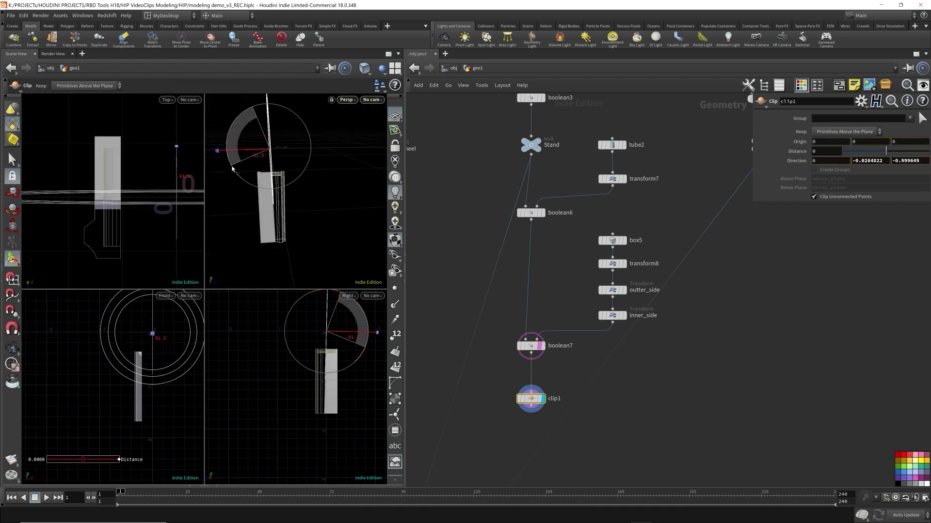
left_click(870, 160)
type("0")
left_click(909, 161)
type("-1")
left_click_drag(291, 184, 334, 179)
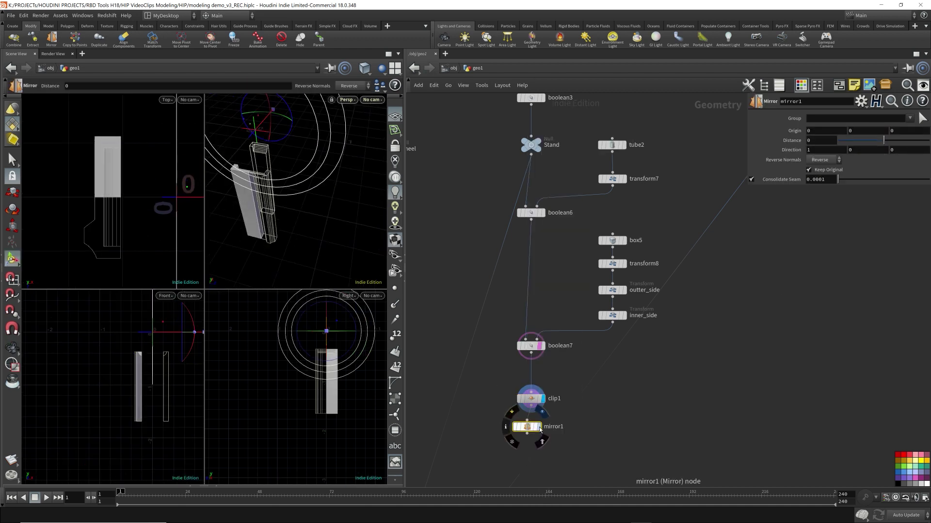
- Display the Mirror node below clip1 and set its direction to 0, 0, -1
left_click(543, 427)
left_click_drag(817, 150, 723, 152)
type("0")
key("Tab")
key("Tab")
type("1")
key("Return")
key("Escape")
- Check mirror1's reverse-normals and seam options, and compare the mirrored stand with the clip1 and boolean7 results
left_click(822, 159)
left_click(820, 169)
left_click(822, 160)
mouse_move(305, 182)
left_mouse_down()
mouse_move(316, 184)
mouse_move(287, 186)
left_mouse_up()
left_click(823, 178)
left_click(541, 398)
left_click(541, 345)
key("Down")
key("Down")
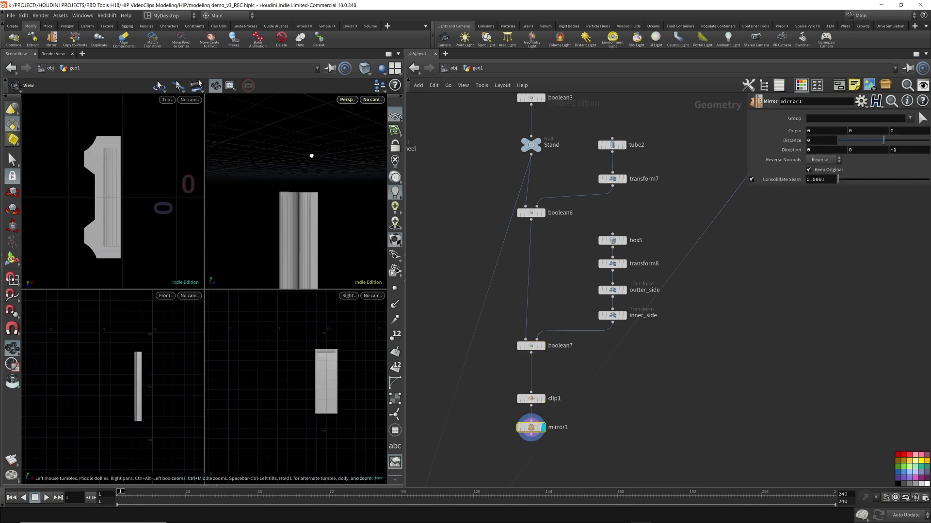
key("h")
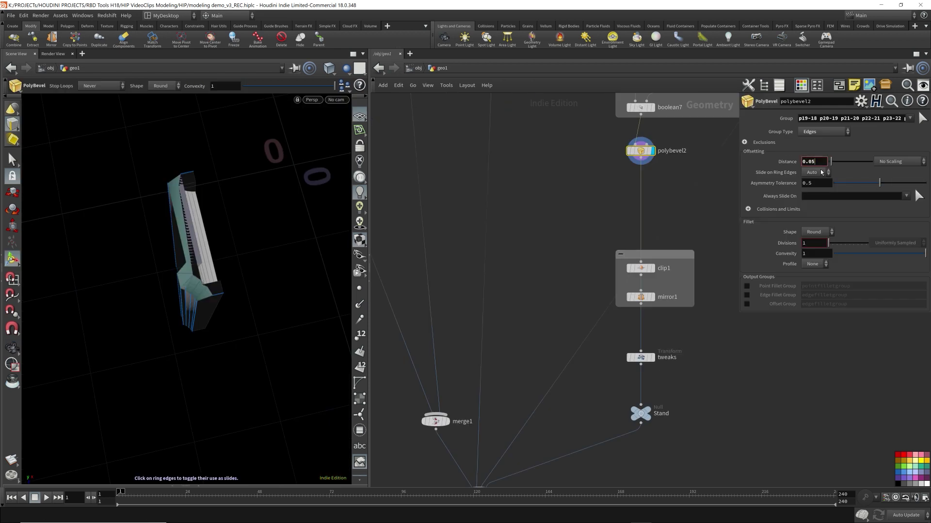
- Undo the recent parameter changes on the PolyBevel placed between boolean7 and clip1
key("ctrl+z")
key("ctrl+z")
key("ctrl+z")
key("ctrl+z")
key("ctrl+z")
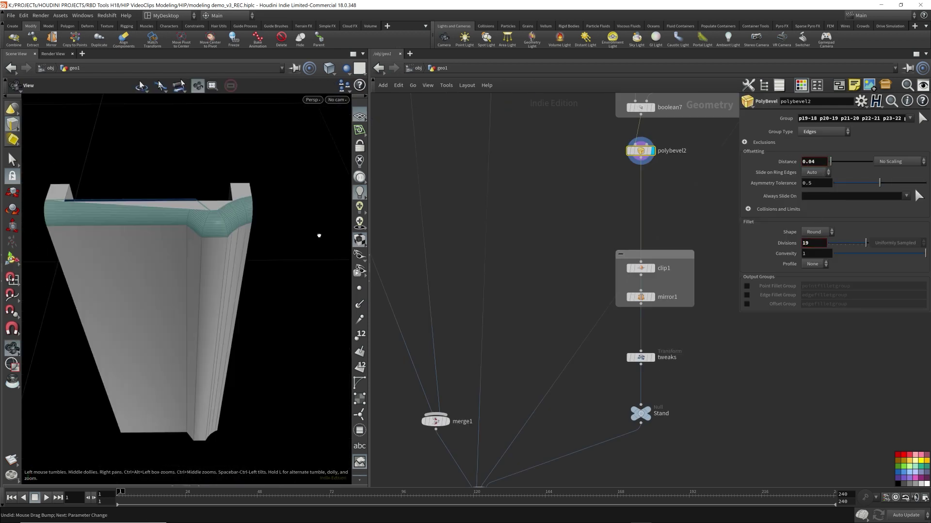
- Add a PolyBevel for the stand's edges after the tweaks node, with distance 0.05 and 20 divisions
left_click(641, 230)
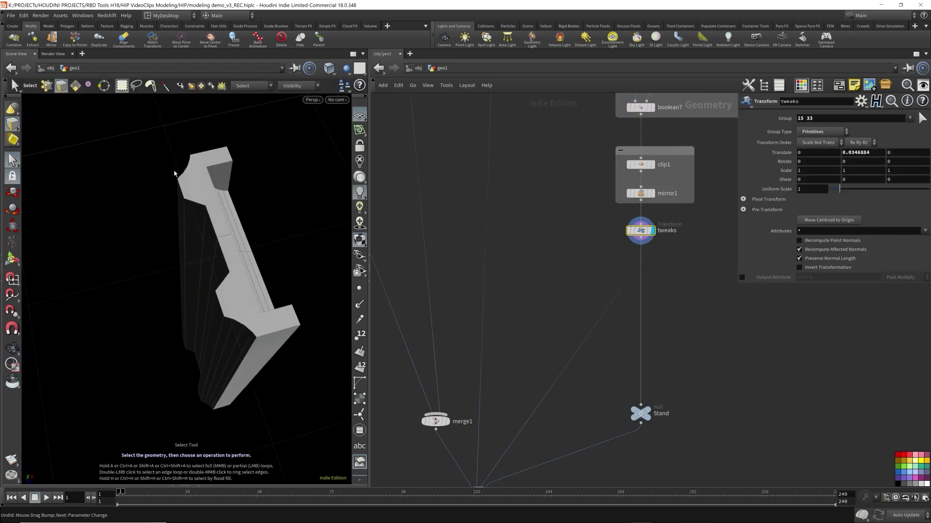
key("Tab")
left_click_drag(641, 232, 640, 276)
left_click(813, 161)
type("0.03")
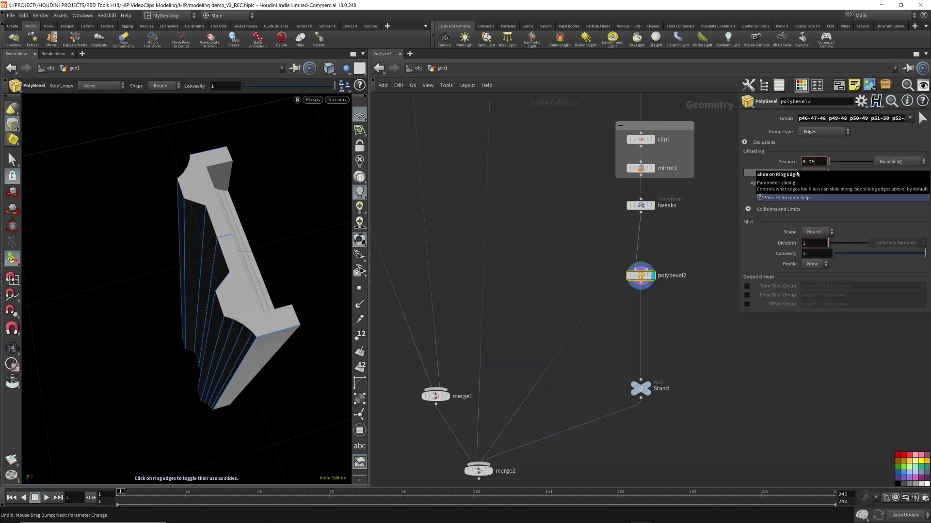
left_click(814, 243)
type("20")
key("Return")
left_click_drag(271, 243, 183, 247, "alt")
- Try a bevel distance of 0.04 with 25 divisions, undo the last change, and fine-tune polybevel2's distance and fillet options
left_click(814, 162)
type("0.04")
left_click(813, 243)
type("25")
key("ctrl+z")
middle_click_drag(814, 162, 795, 161)
left_click_drag(183, 247, 218, 242, "alt")
left_click(821, 254)
left_click(812, 263)
left_click(814, 232)
- Place the Stand null closer below polybevel2, display the complete monitor from merge2, and save the scene
left_click_drag(641, 388, 641, 322)
left_click(489, 471)
left_click_drag(233, 226, 262, 226, "alt")
scroll(252, 227, "down", 3)
key("ctrl+s")
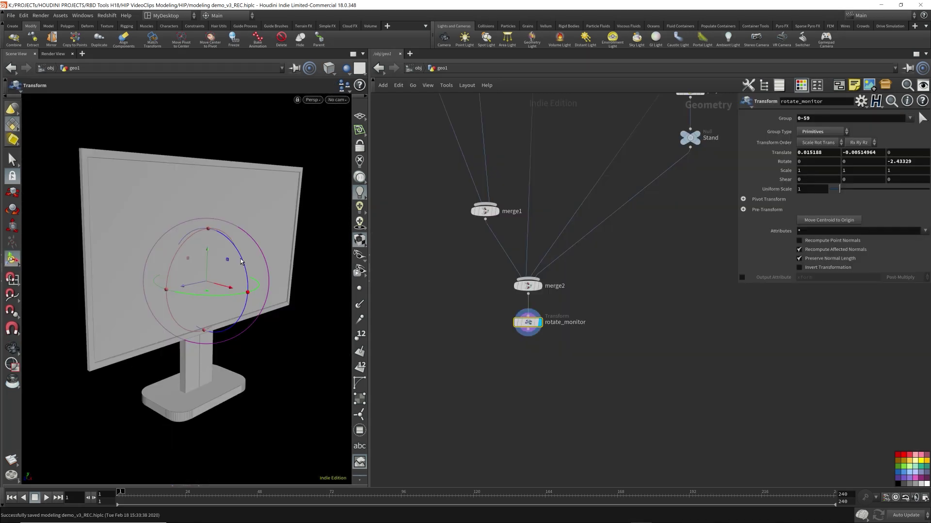
- Tilt the monitor with the rotate_monitor Transform to about 47 degrees around Z, inspecting the hinge joint
left_click_drag(243, 264, 241, 197)
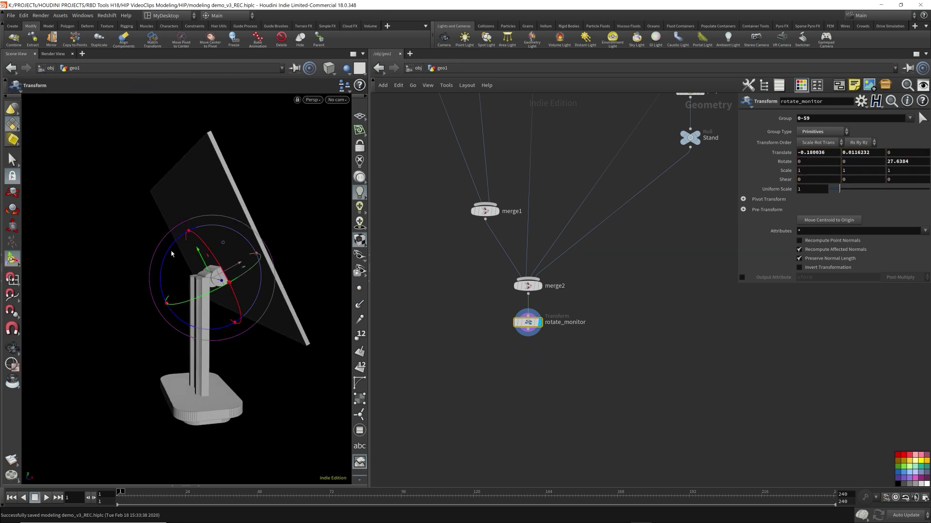
left_click_drag(170, 248, 185, 208, "alt")
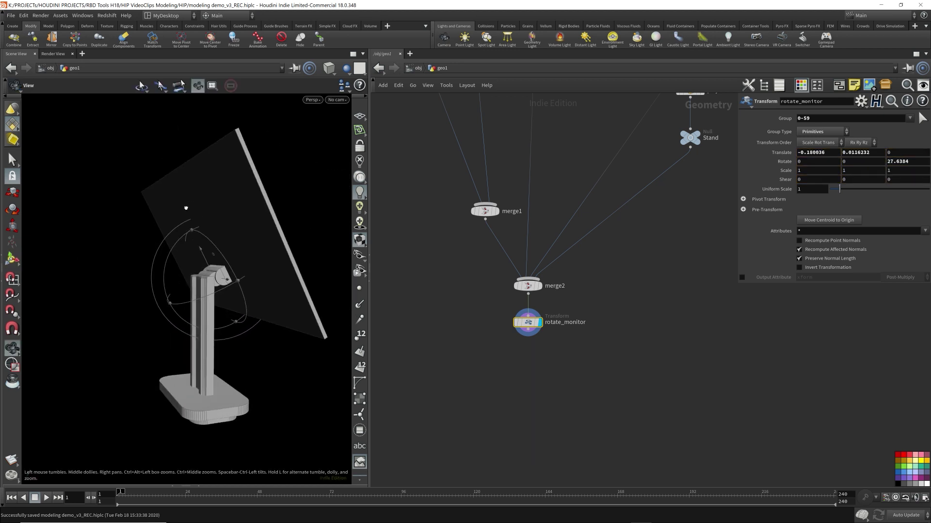
middle_click_drag(185, 208, 293, 241, "alt")
mouse_move(181, 271)
left_mouse_down()
mouse_move(221, 254)
mouse_move(173, 289)
mouse_move(198, 254)
mouse_move(222, 259)
mouse_move(186, 274)
mouse_move(191, 265)
mouse_move(185, 267)
left_mouse_up()
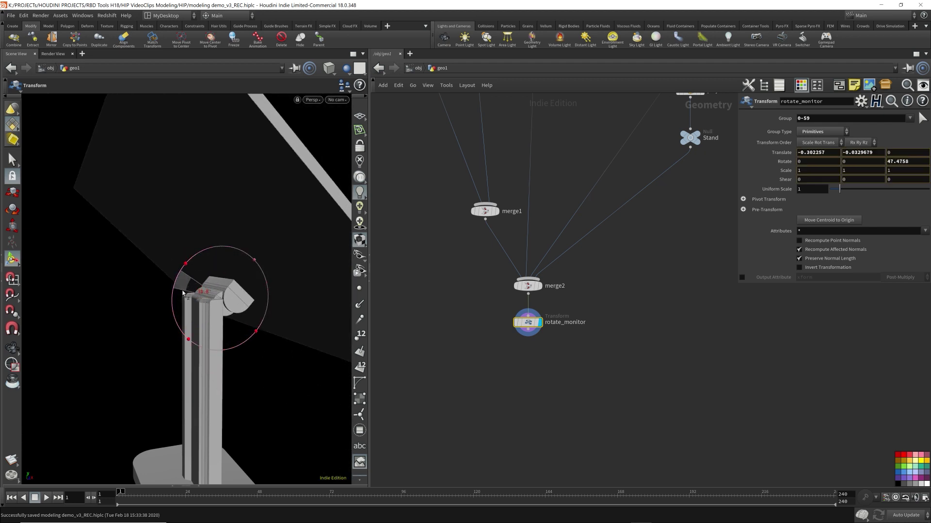